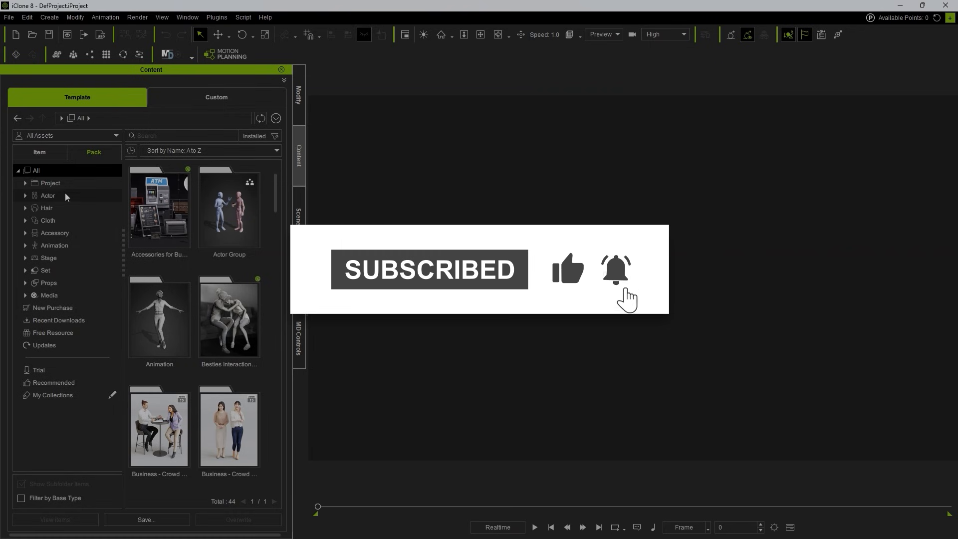
Step: Open the MD Props pack from the MP Set category of the project templates
left_click(50, 183)
left_click(26, 182)
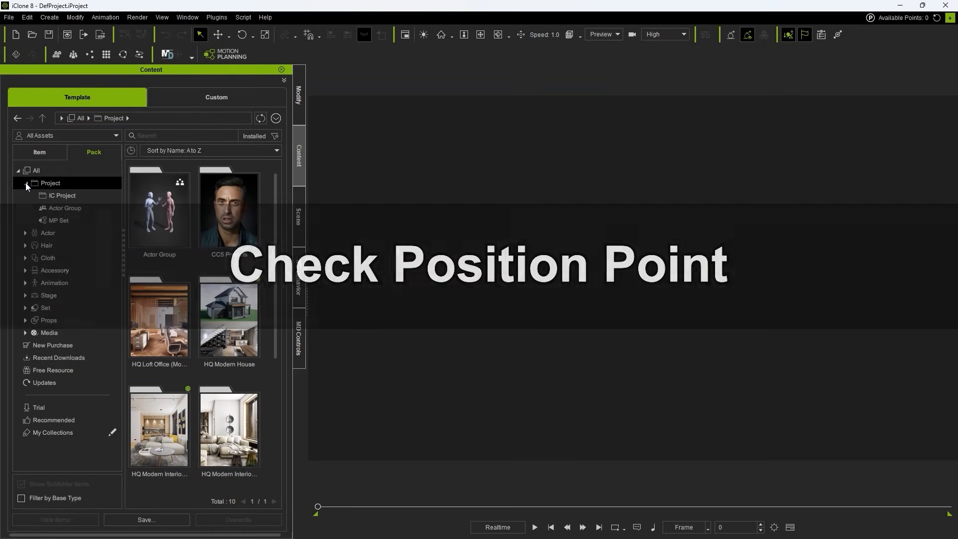
left_click(77, 223)
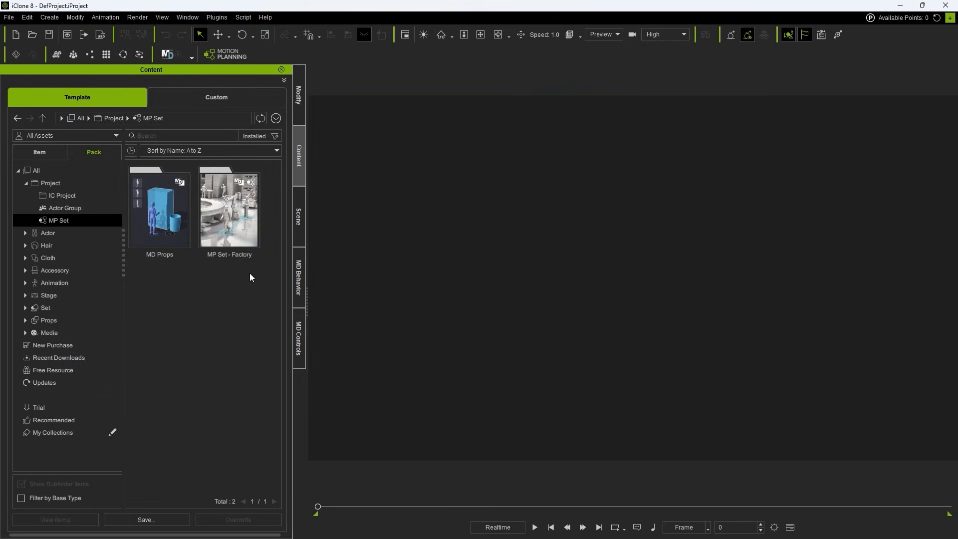
left_click(175, 232)
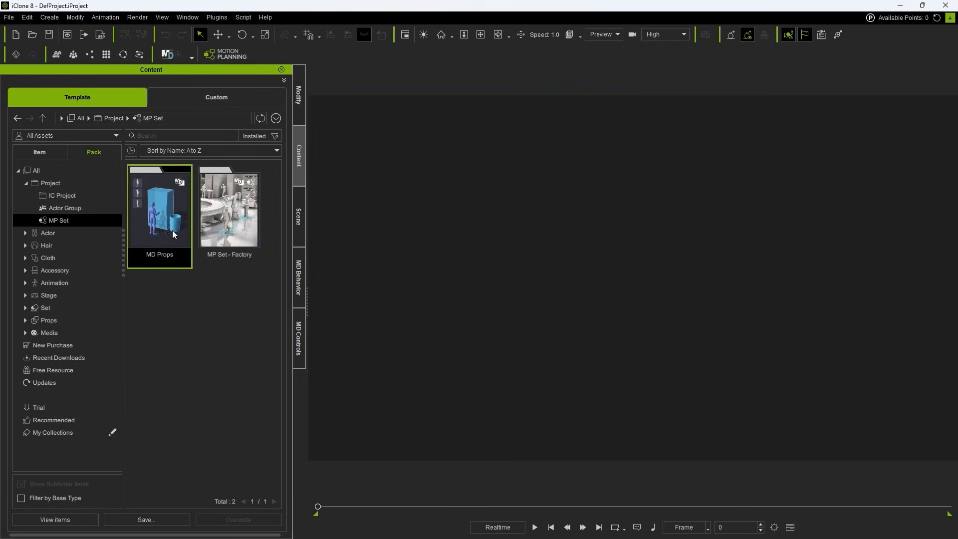
double_click(173, 232)
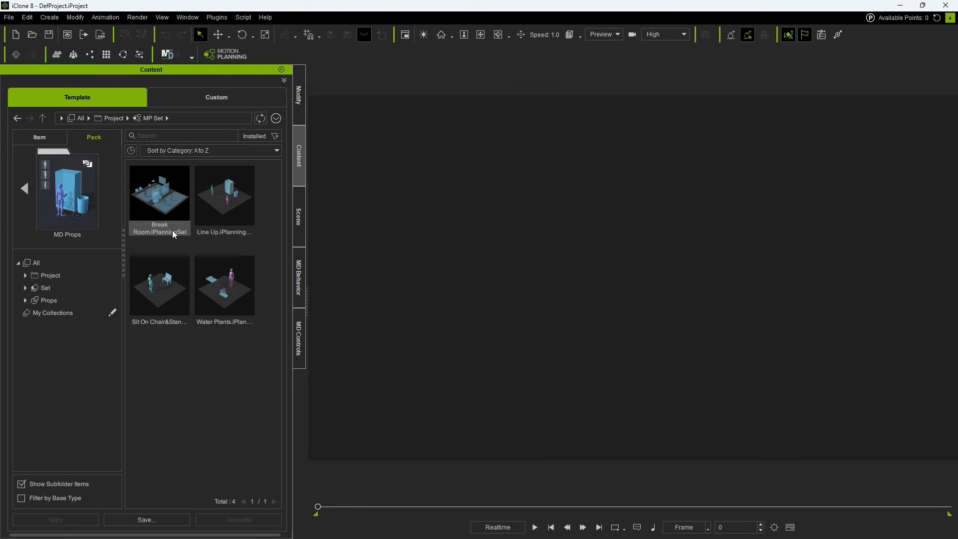
Step: Load the Break Room planning set into the scene and accept its actors without randomizing them
left_click(172, 230)
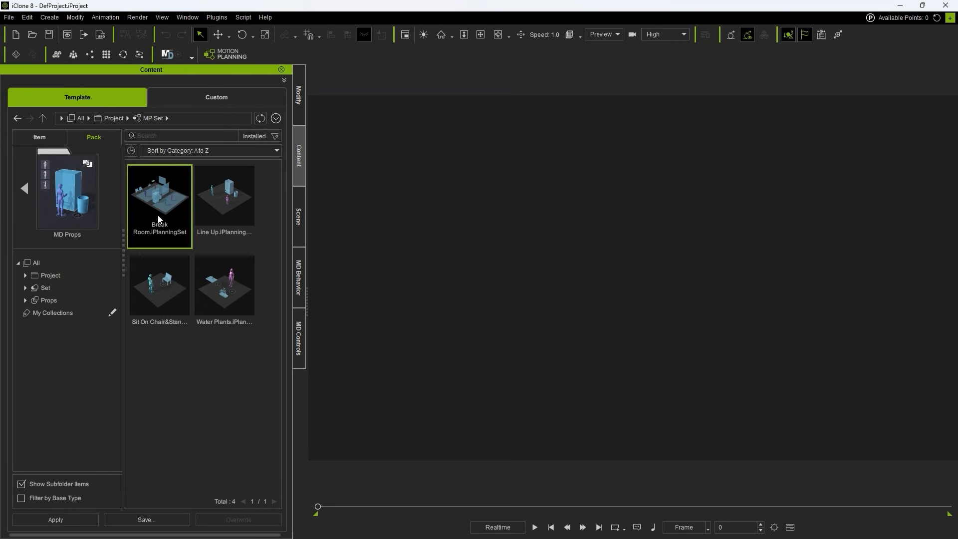
double_click(162, 208)
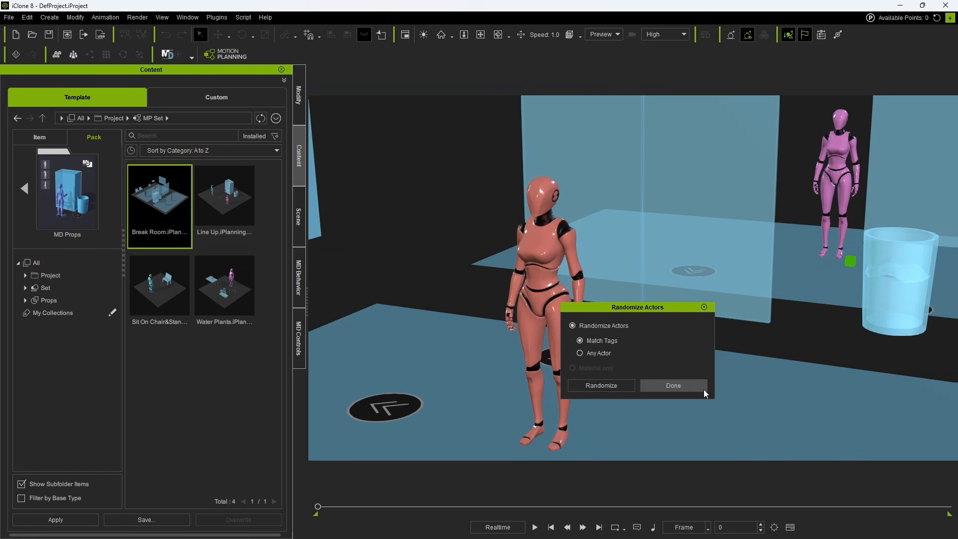
left_click(682, 388)
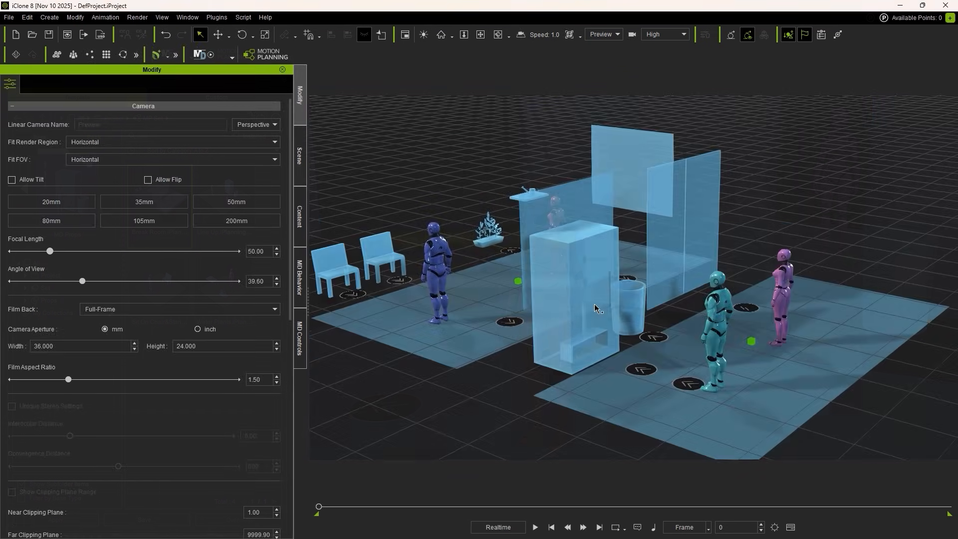
Step: Inspect the vending machine prop in the break room, then clear the selection
left_click(594, 304)
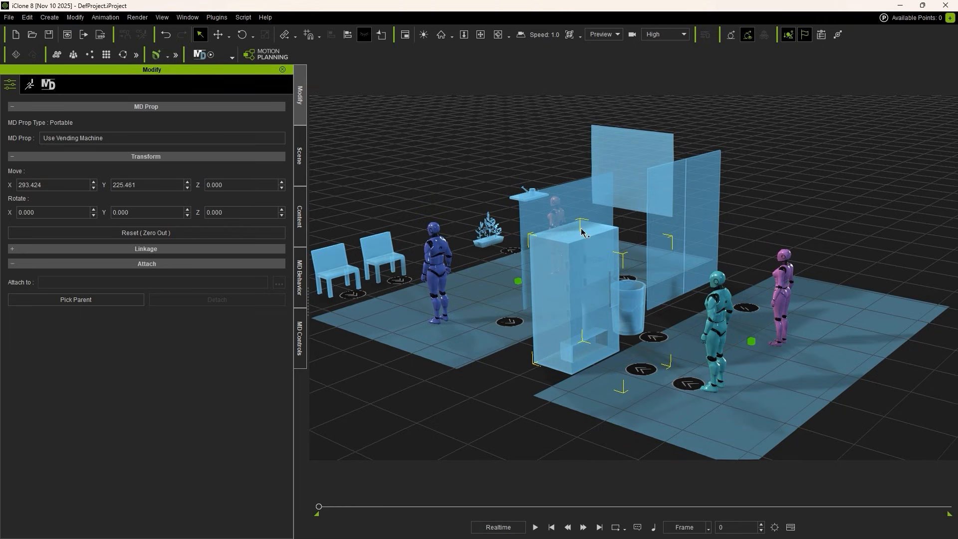
left_click(536, 445)
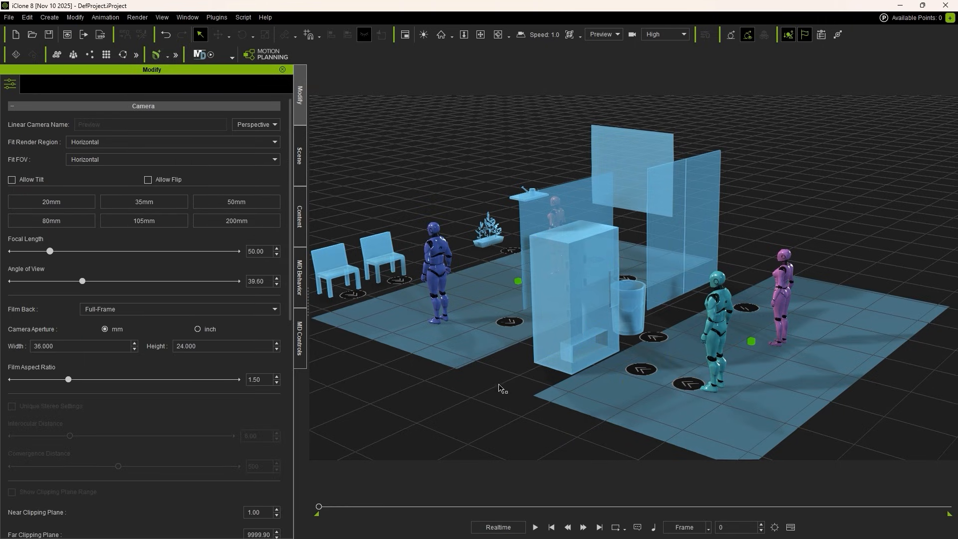
middle_click_drag(486, 371, 500, 358)
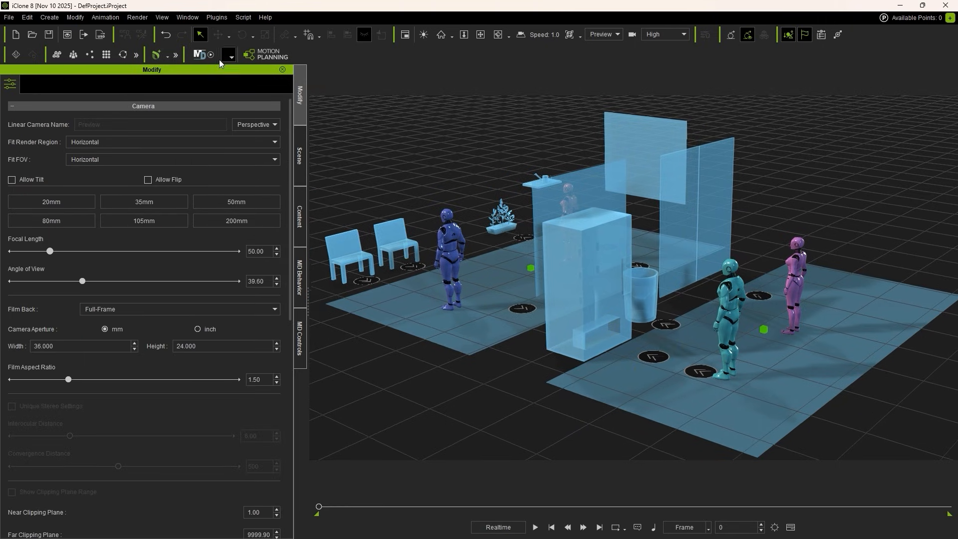
Step: Run the Motion Director simulation to watch how the actors behave around the break room props
left_click(202, 56)
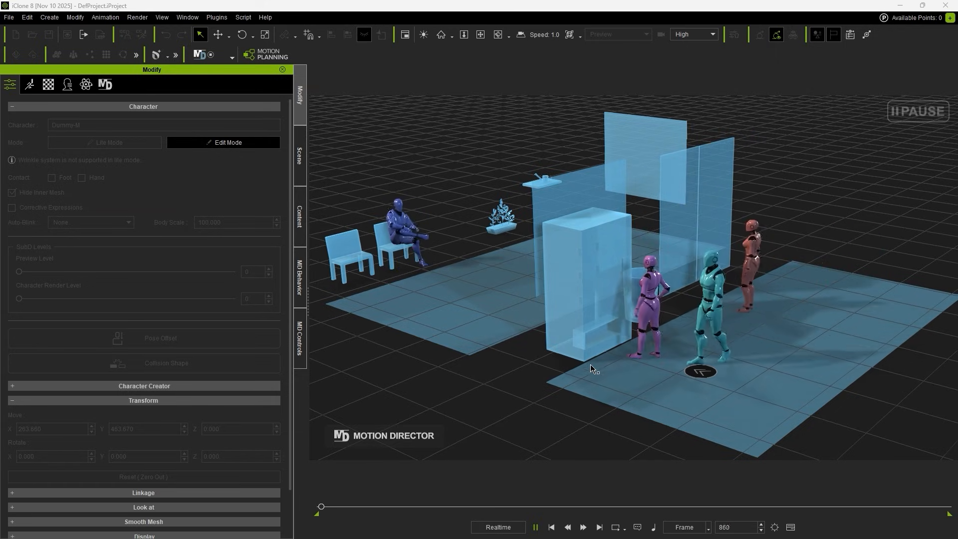
scroll(589, 364, "up", 3)
scroll(543, 364, "up", 3)
middle_click_drag(485, 381, 471, 407)
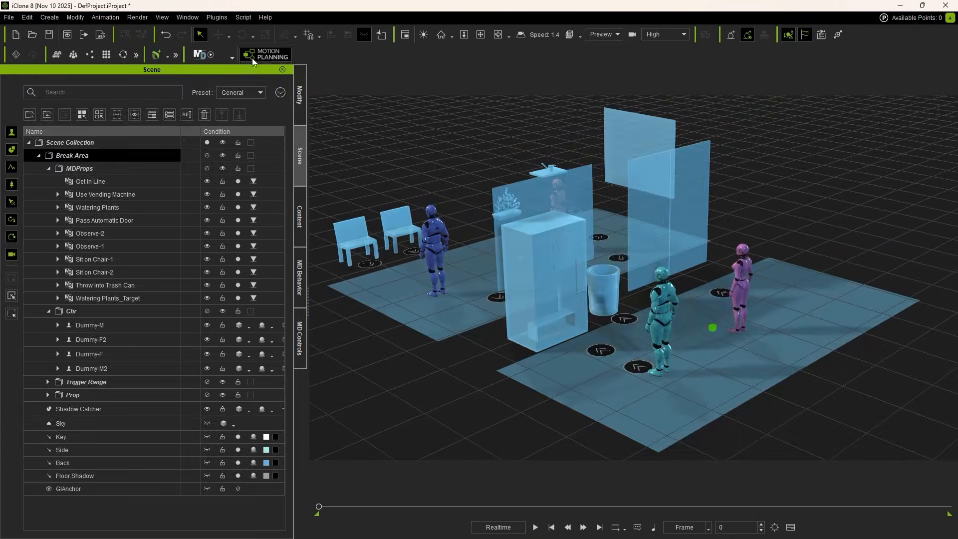
Step: Open the Motion Planning node graph and review the Dummy-F, Dummy-F2, Dummy-M and Dummy-M2 groups
left_click(266, 54)
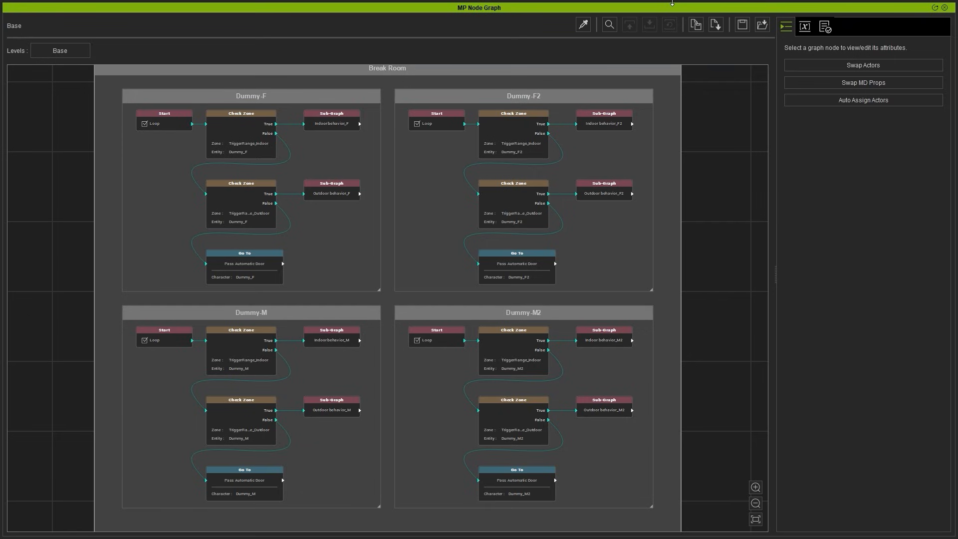
left_click(311, 102)
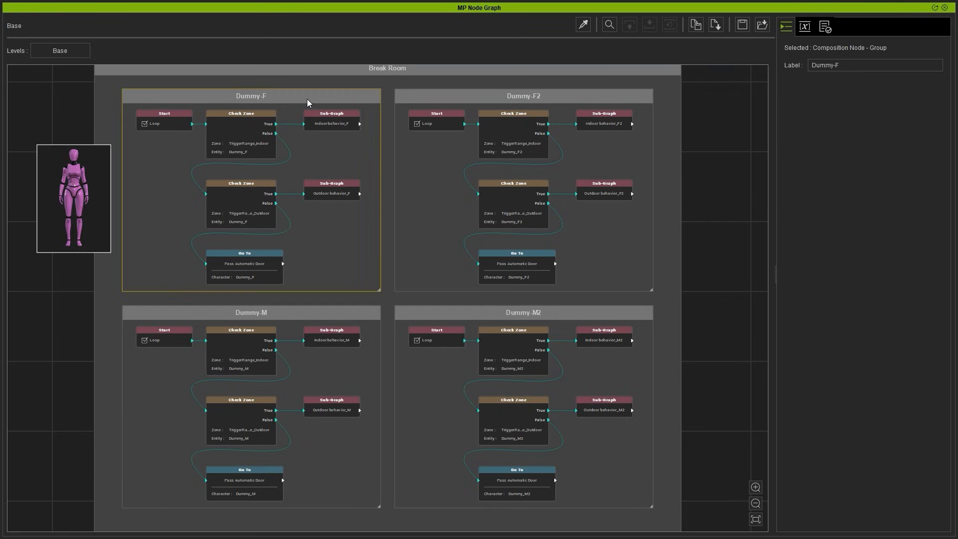
left_click(483, 103)
left_click(326, 322)
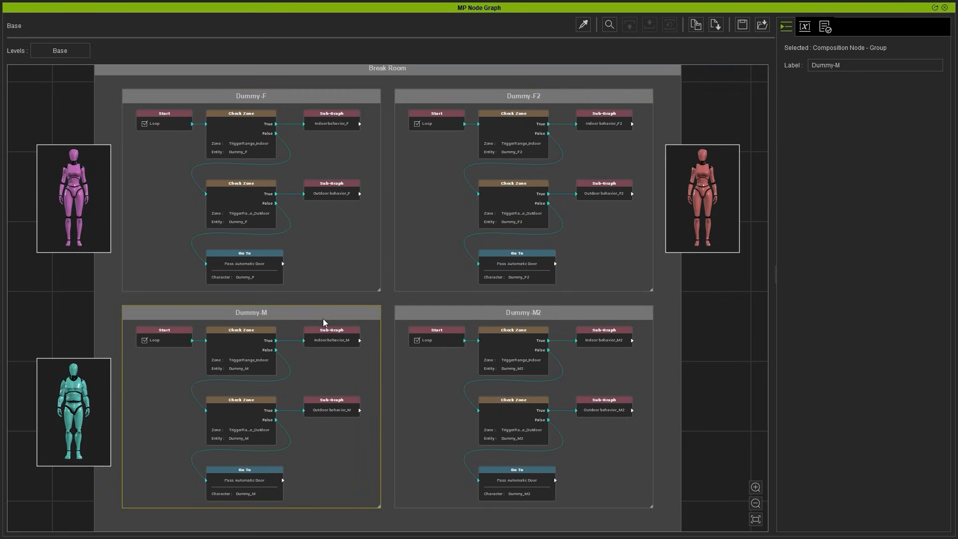
left_click(473, 315)
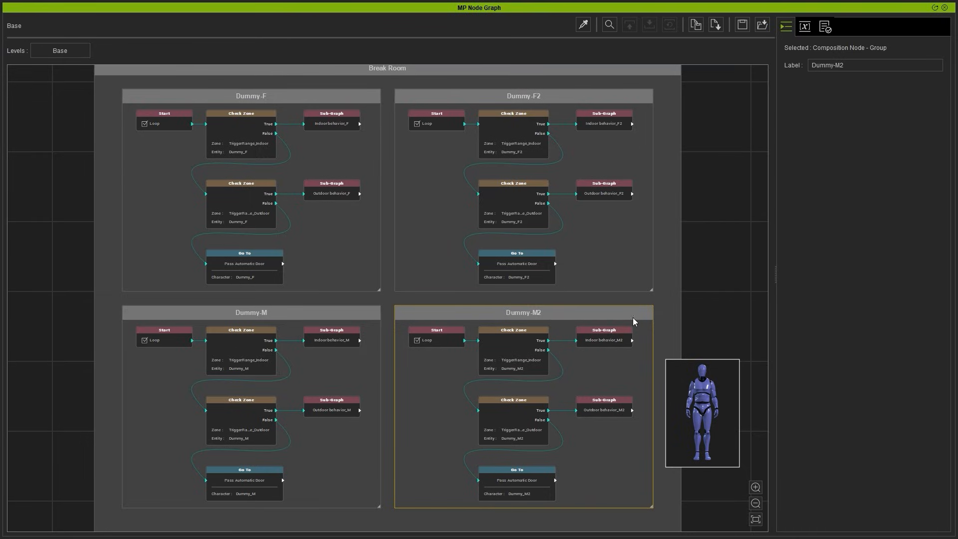
Step: Examine the Start, Check Zone and Go To nodes inside the Dummy-M2 group
key("f")
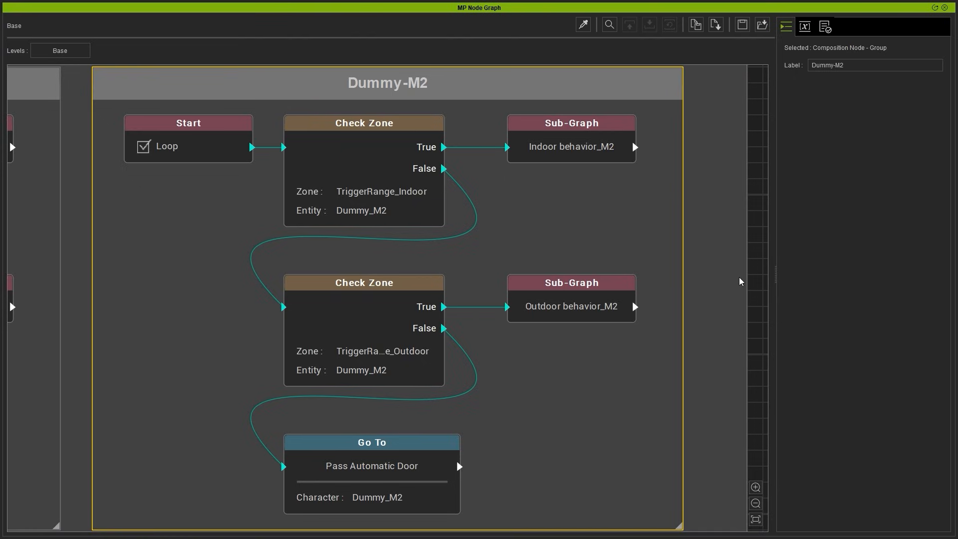
left_click(240, 145)
left_click(356, 146)
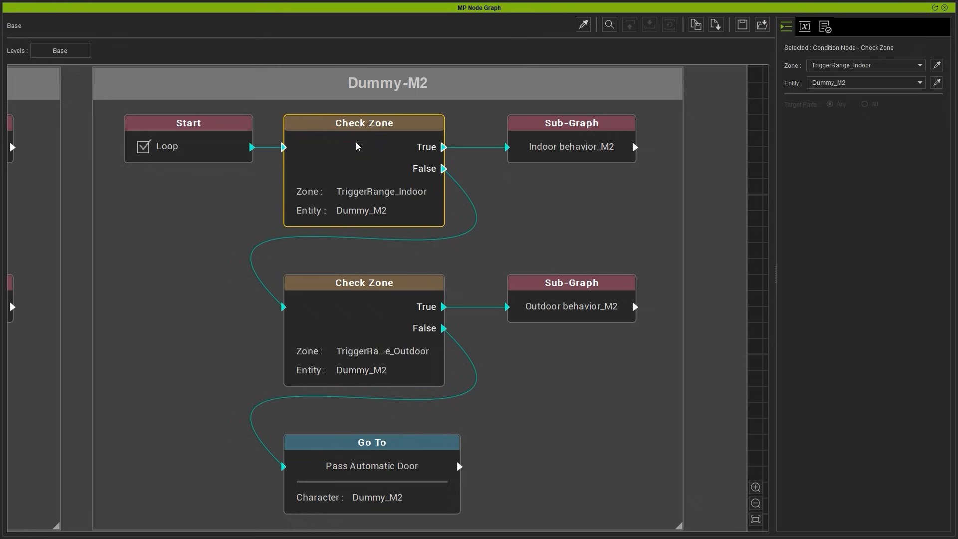
left_click(389, 298)
left_click(389, 450)
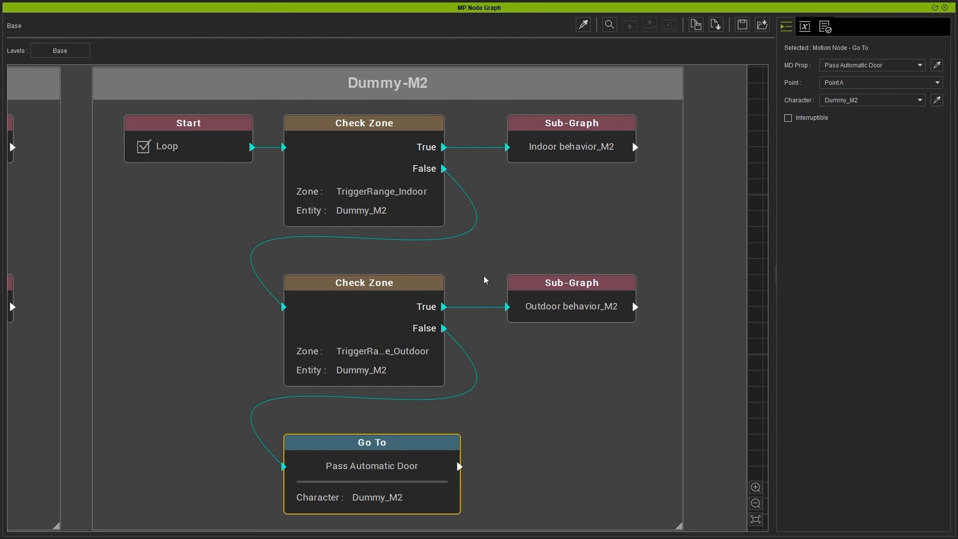
Step: Check the indoor and outdoor behavior sub-graph nodes of Dummy-M2, then enter the Outdoor behavior_M2 sub-graph
left_click(594, 156)
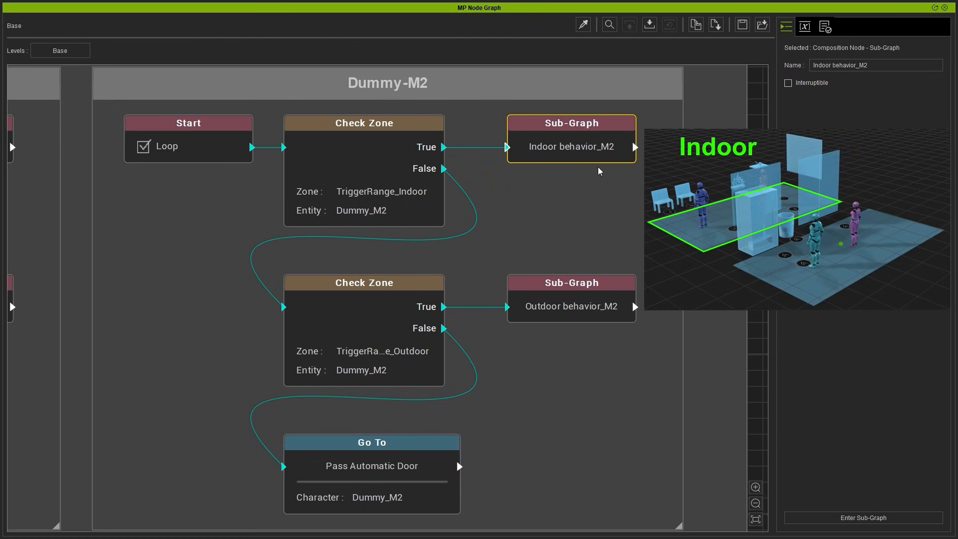
left_click(594, 297)
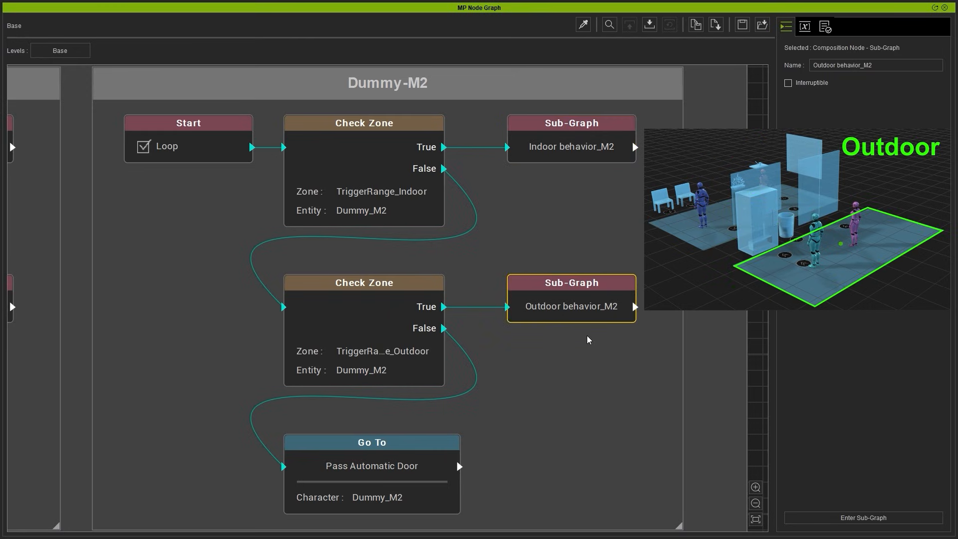
double_click(598, 298)
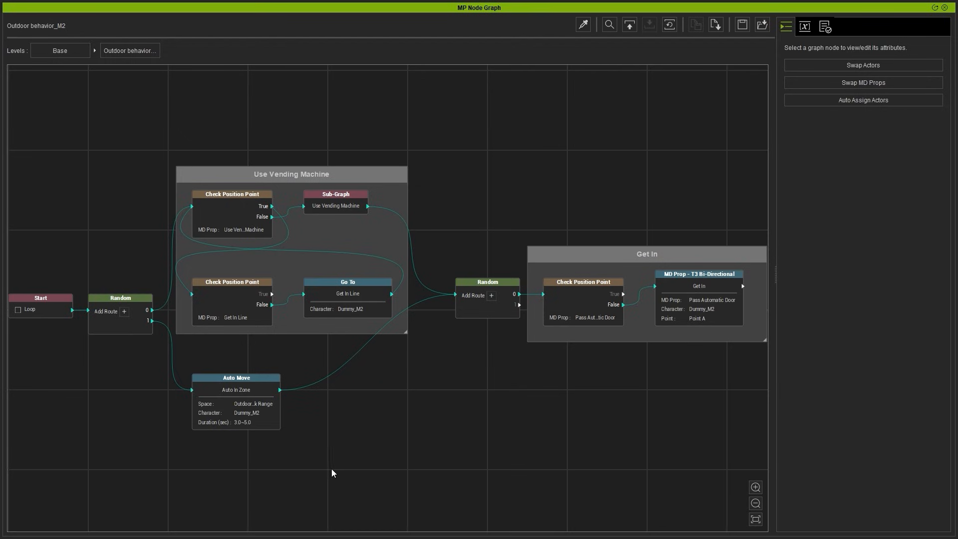
Step: Examine the attributes of the Start, Auto Move and both Random nodes in the outdoor behavior sub-graph
left_click(60, 307)
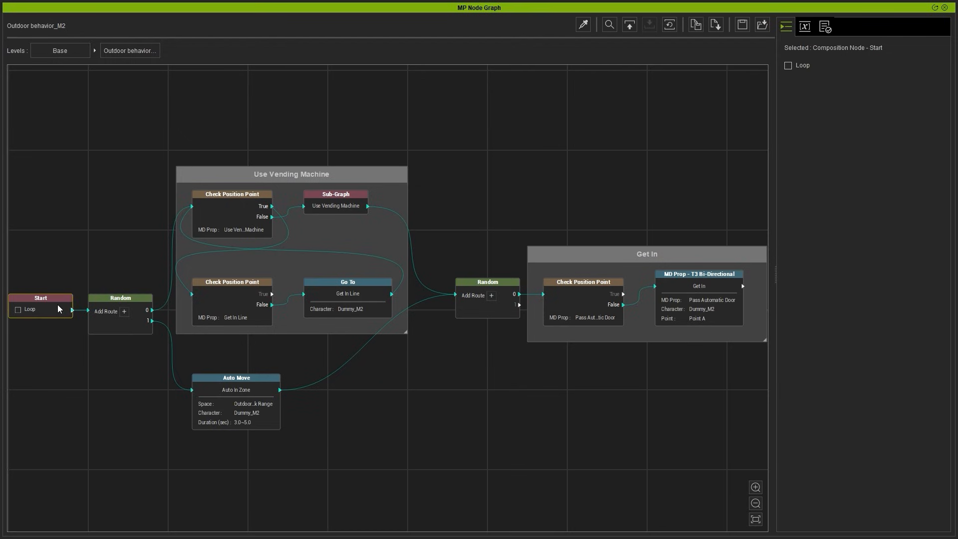
left_click(109, 301)
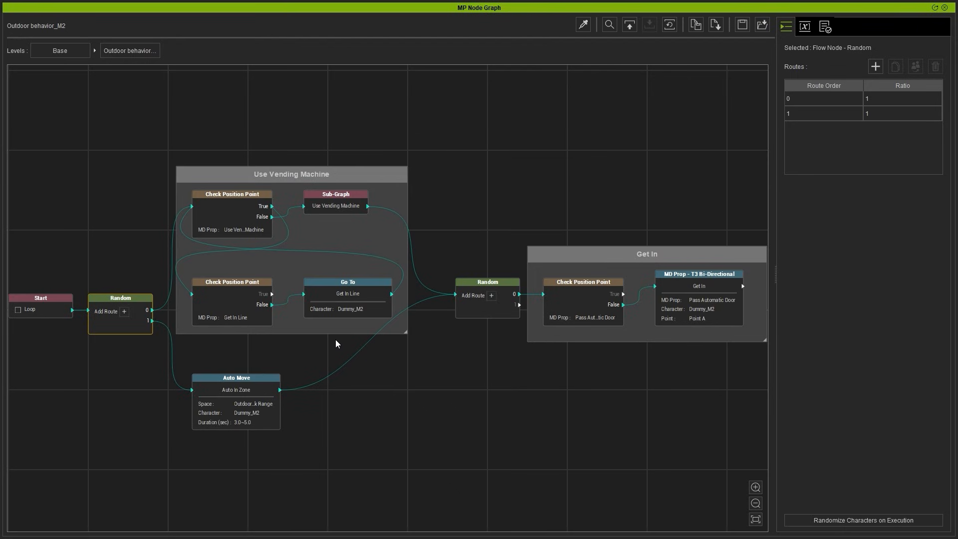
left_click(238, 381)
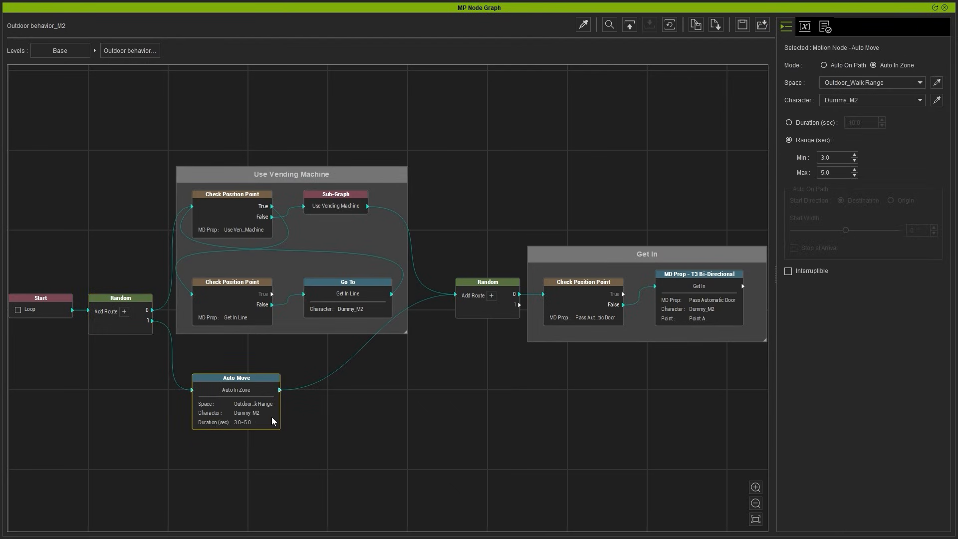
left_click(482, 282)
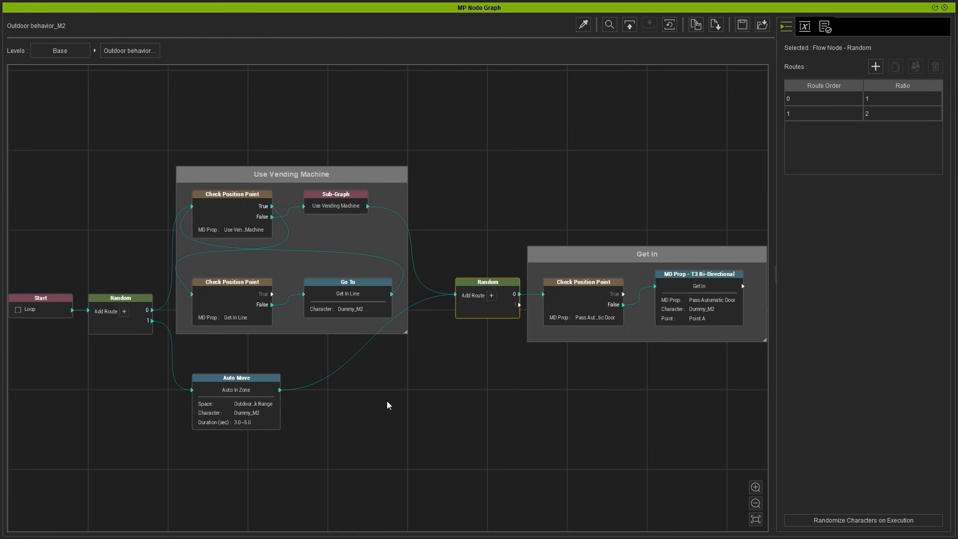
Step: Inspect the MD Prop setting of the upper Check Position Point node in the Use Vending Machine group
left_click(298, 180)
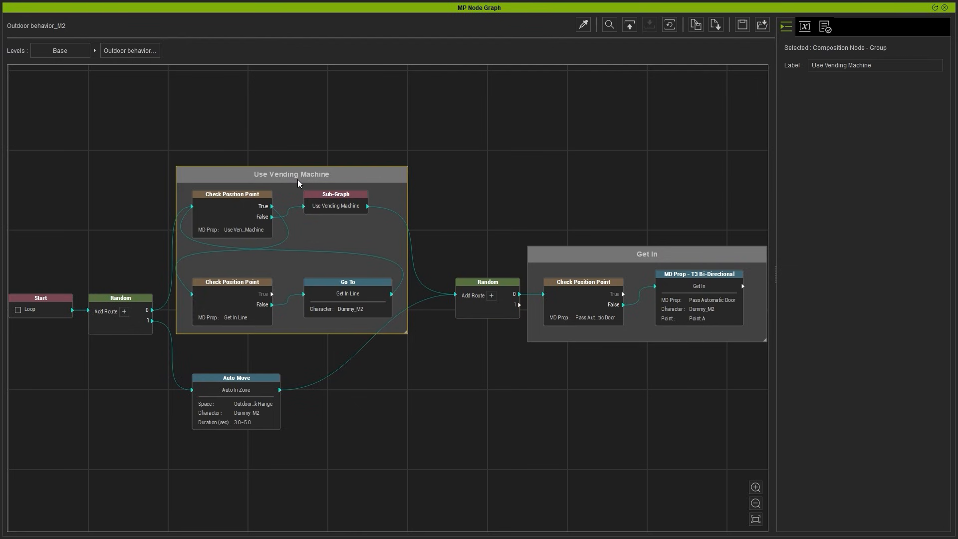
key("f")
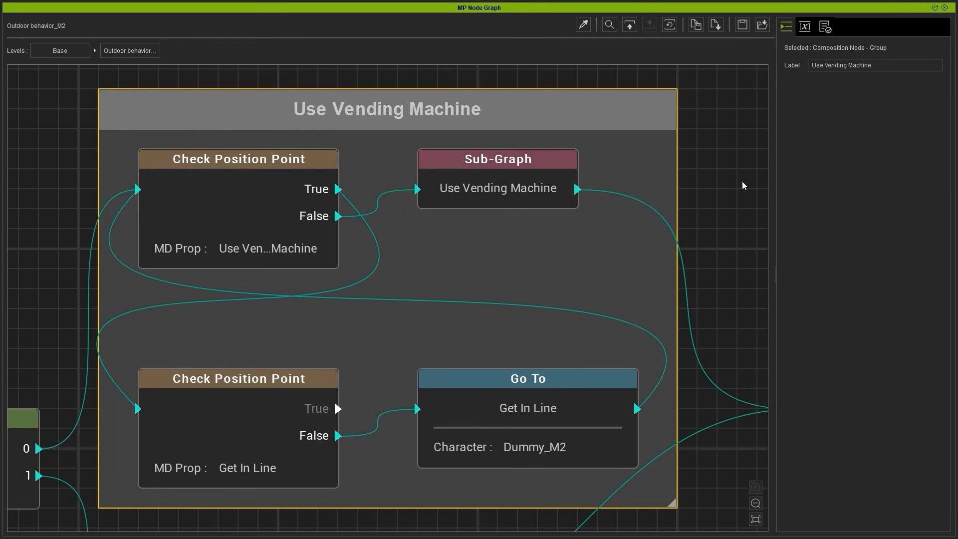
left_click(185, 179)
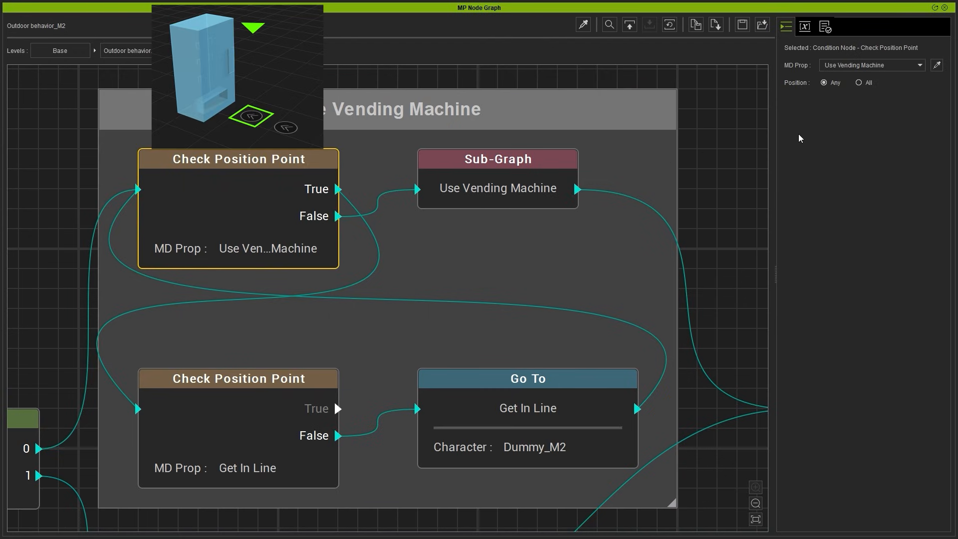
left_click(903, 65)
left_click(905, 66)
Step: Trace the queueing logic through the vending machine sub-graph, the Get In Line position check, the Go To node and their connections
left_click(509, 184)
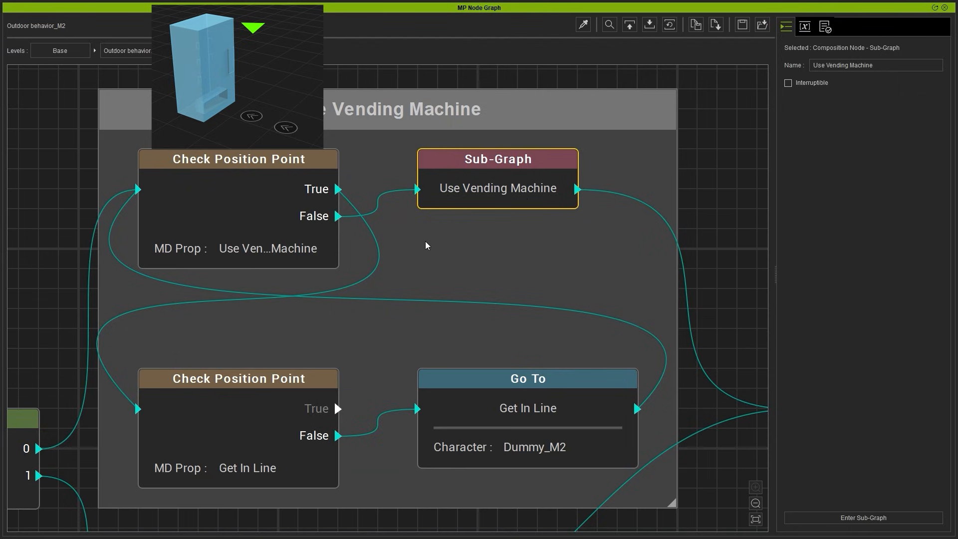
left_click(381, 253)
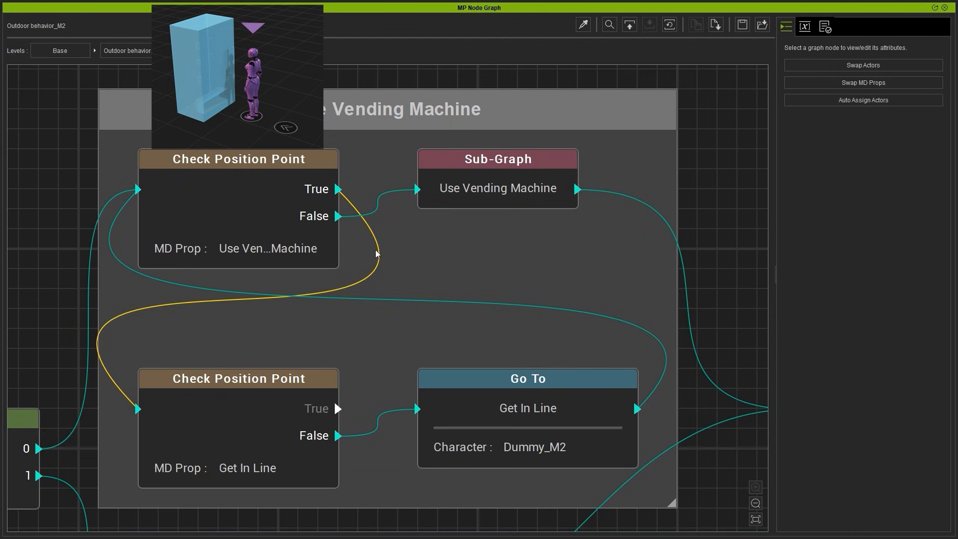
left_click(228, 378)
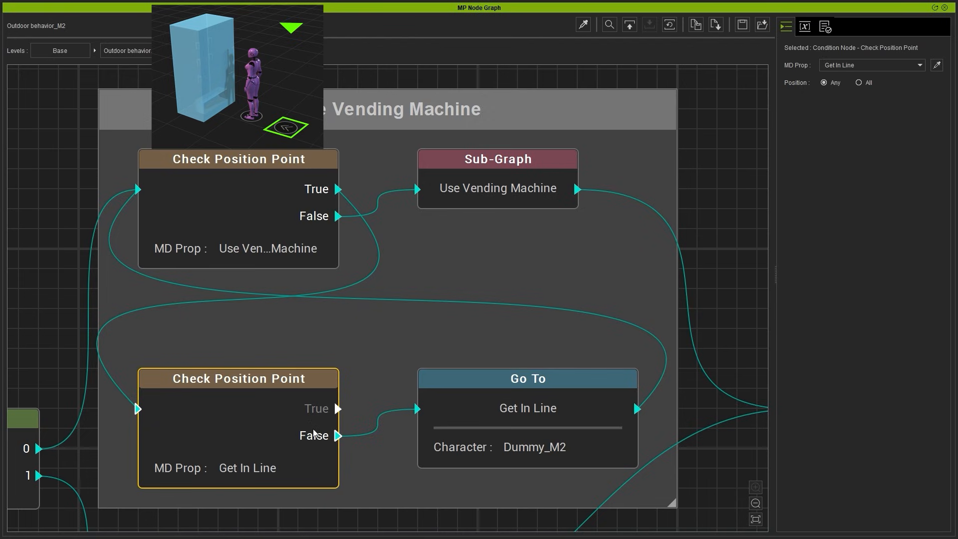
left_click(444, 410)
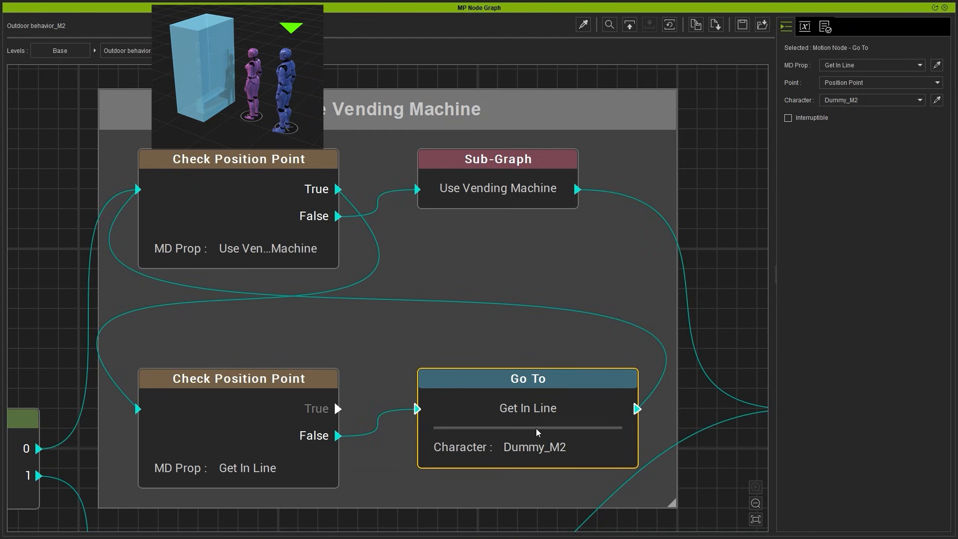
left_click(617, 326)
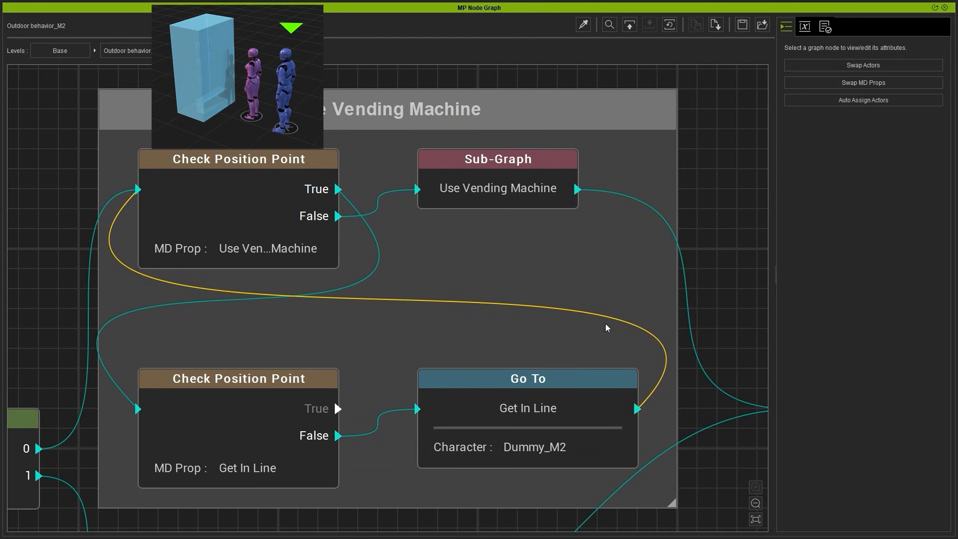
left_click(232, 200)
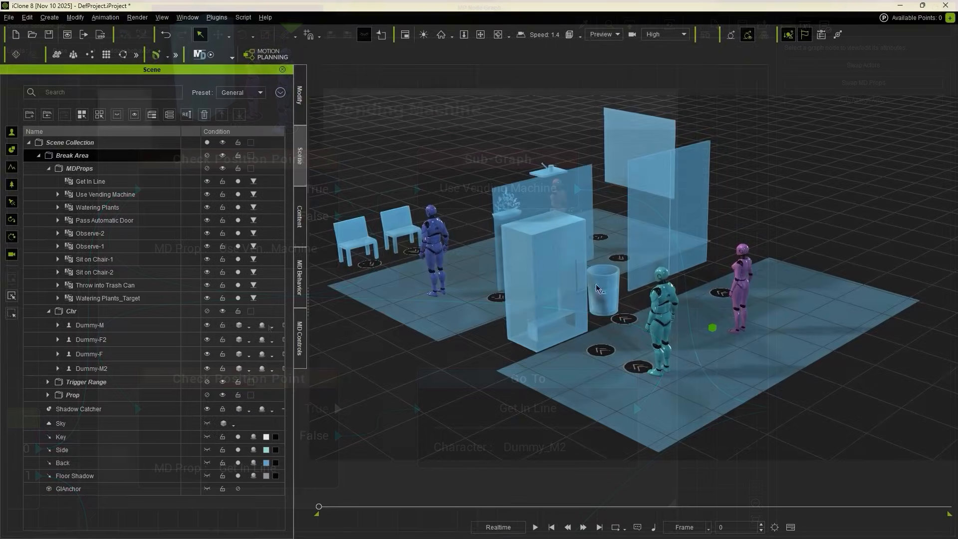
Step: Identify the Use Vending Machine prop and the Get In Line queue point in the 3D scene
scroll(627, 380, "up", 5)
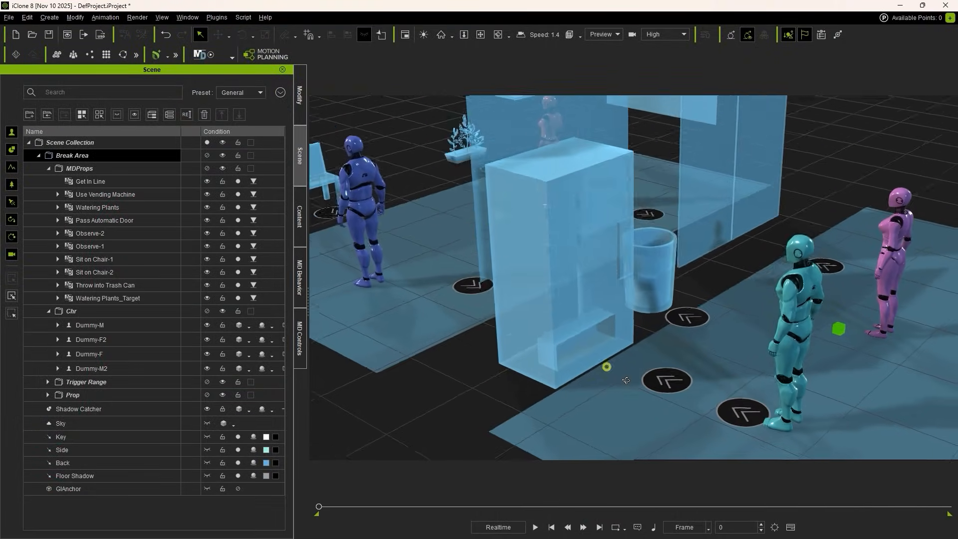
right_click_drag(627, 380, 684, 390)
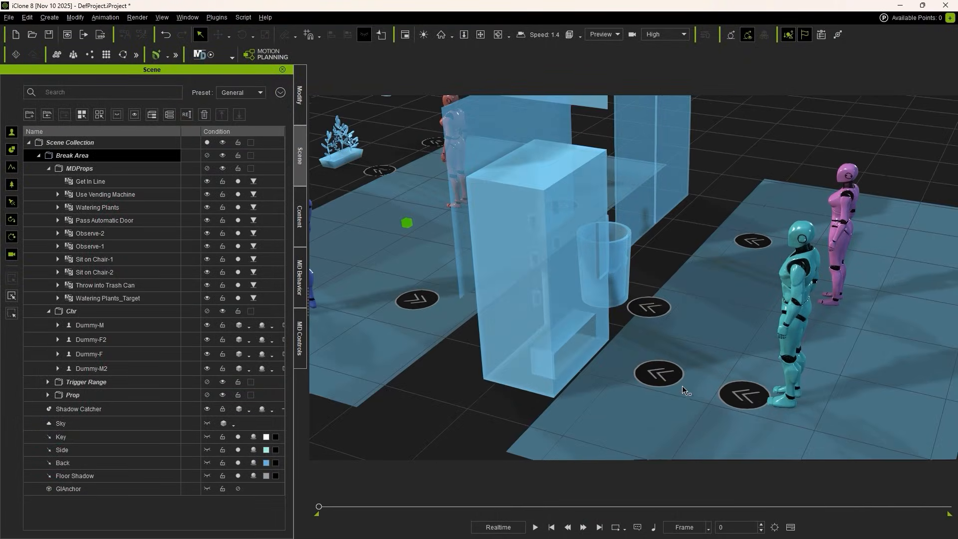
left_click(647, 375)
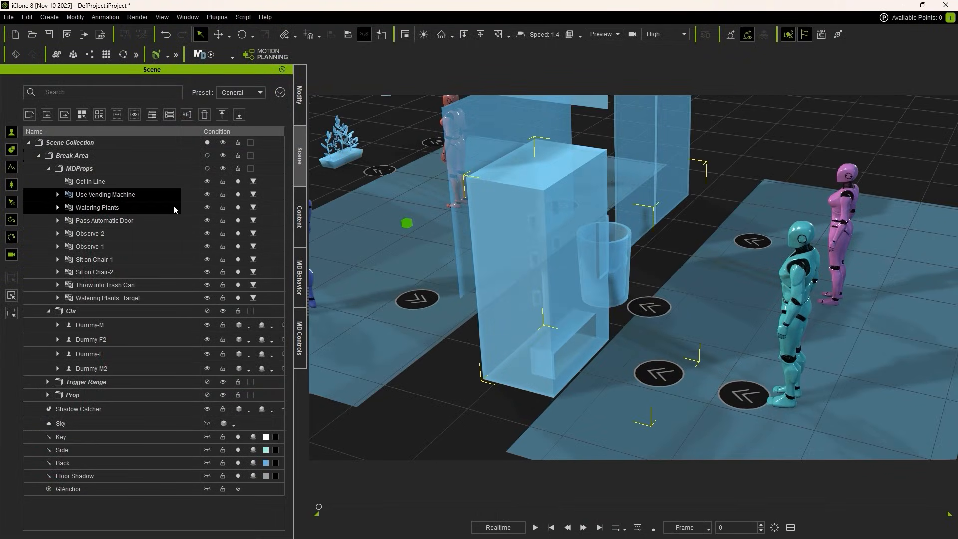
left_click(742, 401)
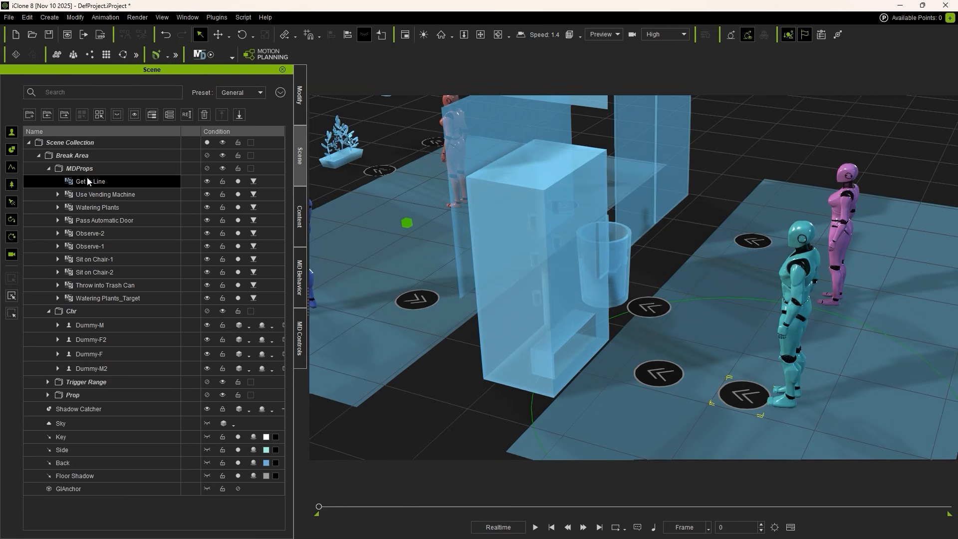
Step: Duplicate the Get In Line prop along its green axis to place a second queue point behind it
scroll(684, 271, "down", 3)
middle_click_drag(684, 271, 616, 257)
middle_click_drag(618, 314, 621, 278)
mouse_move(614, 280)
right_mouse_down()
mouse_move(625, 285)
mouse_move(625, 304)
right_mouse_up()
key("w")
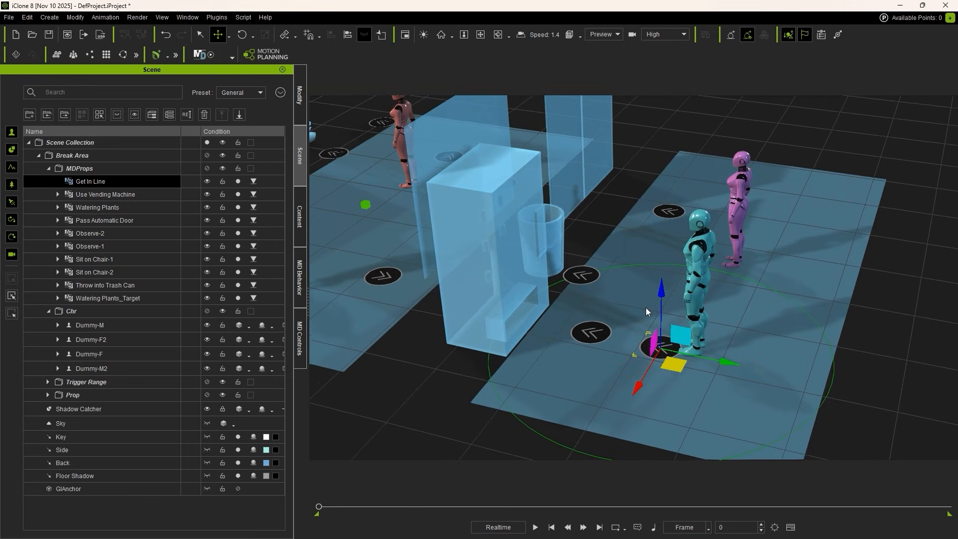
middle_click_drag(529, 272, 589, 312)
right_click_drag(588, 313, 608, 315)
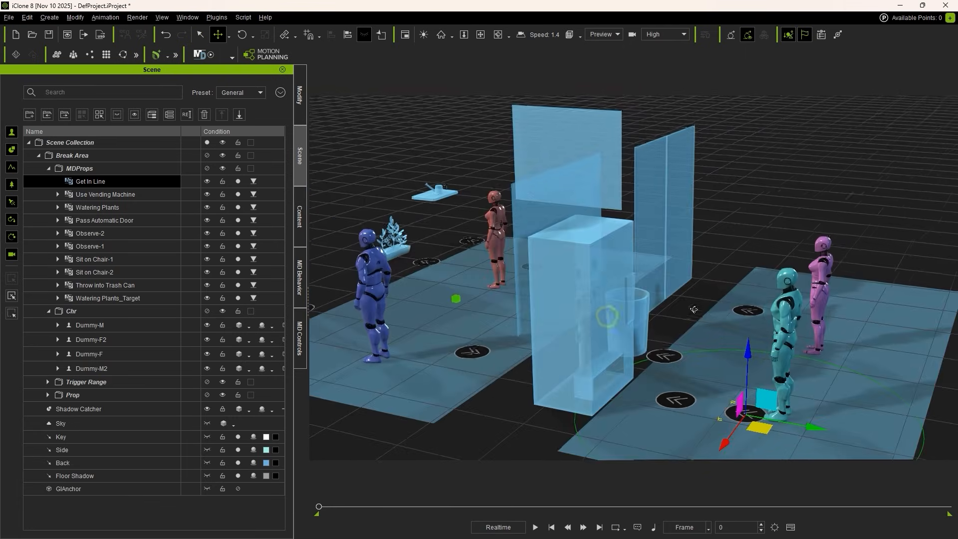
middle_click_drag(781, 285, 678, 261)
right_click_drag(678, 261, 696, 316)
scroll(696, 319, "down", 1)
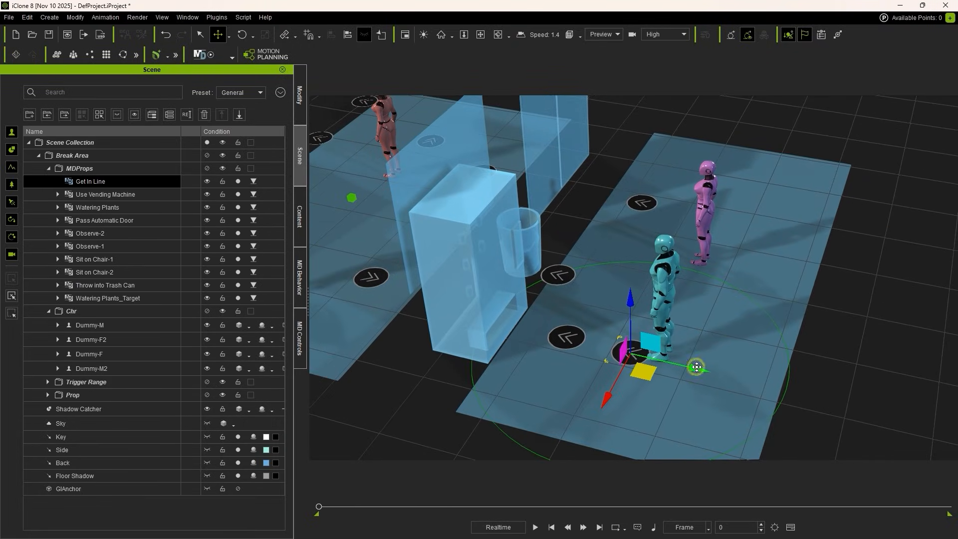
left_click_drag(696, 368, 759, 383, "shift")
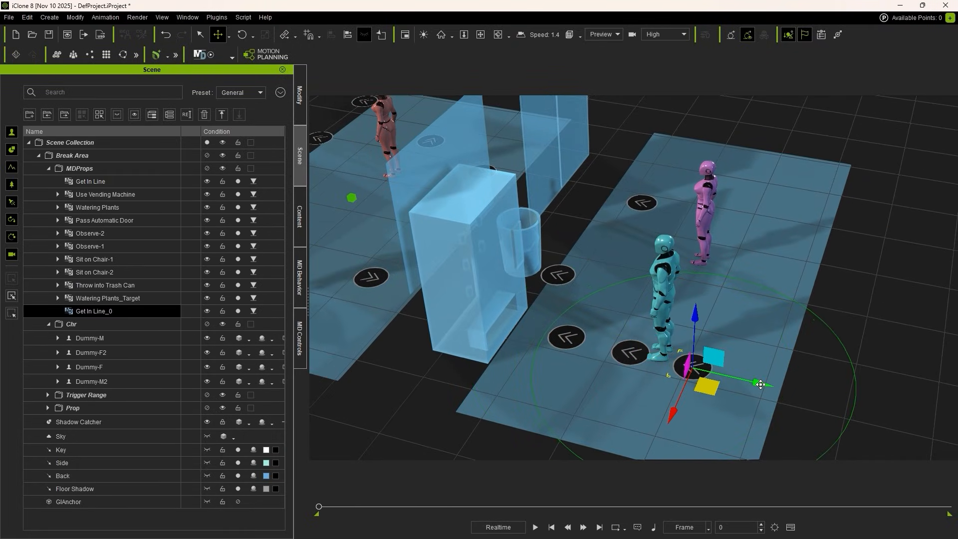
Step: Duplicate the new queue point along the same axis to add another waiting spot at the end of the line
right_click_drag(758, 382, 676, 395)
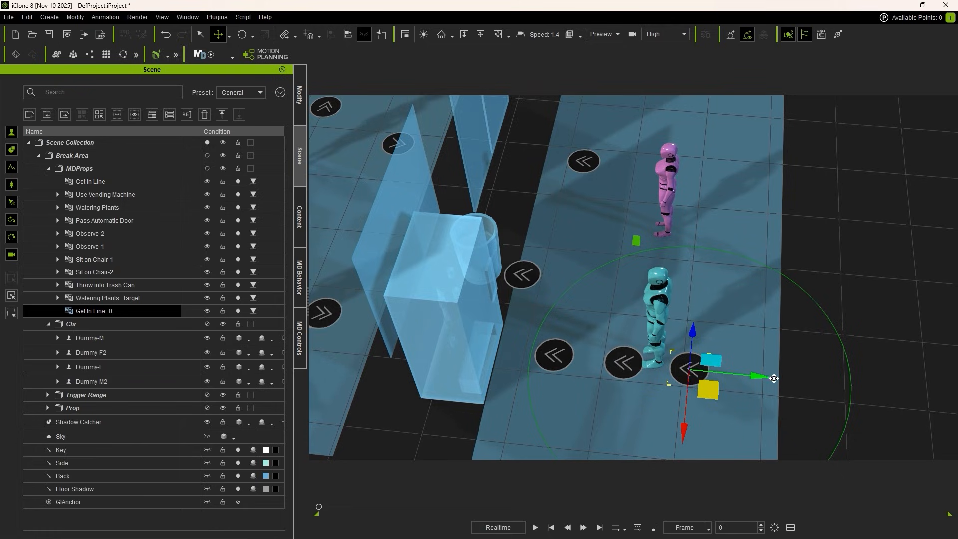
left_click_drag(767, 376, 835, 388, "shift")
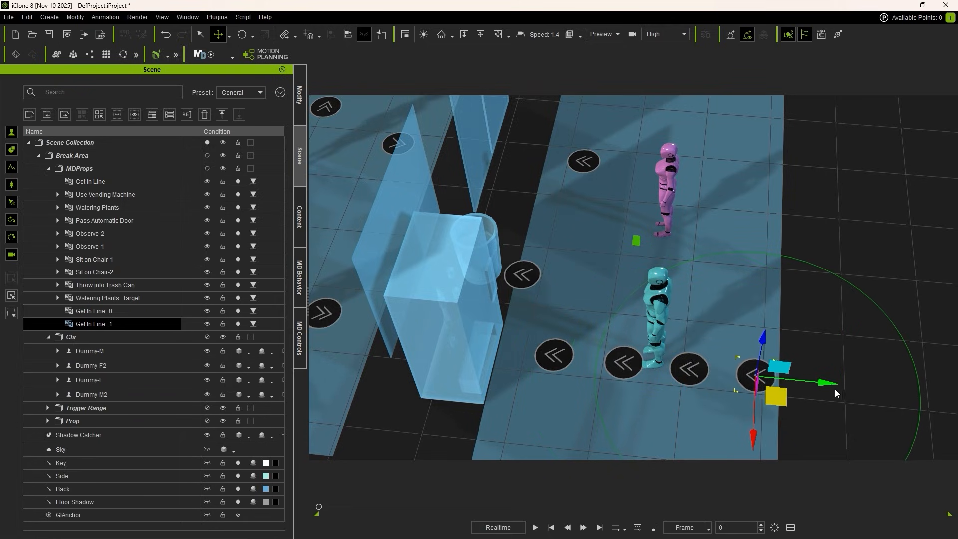
left_click(685, 374)
left_click(740, 378)
left_click(693, 365)
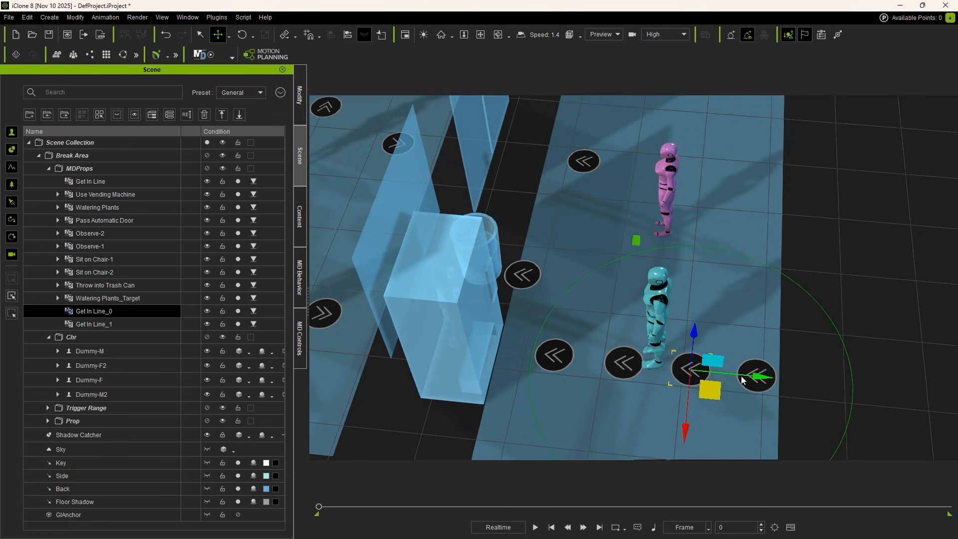
Step: Move Get In Line_0 and Get In Line_1 directly below Get In Line in the MDProps folder, then clear the selection
right_click_drag(742, 380, 771, 370)
left_click(96, 324, "ctrl")
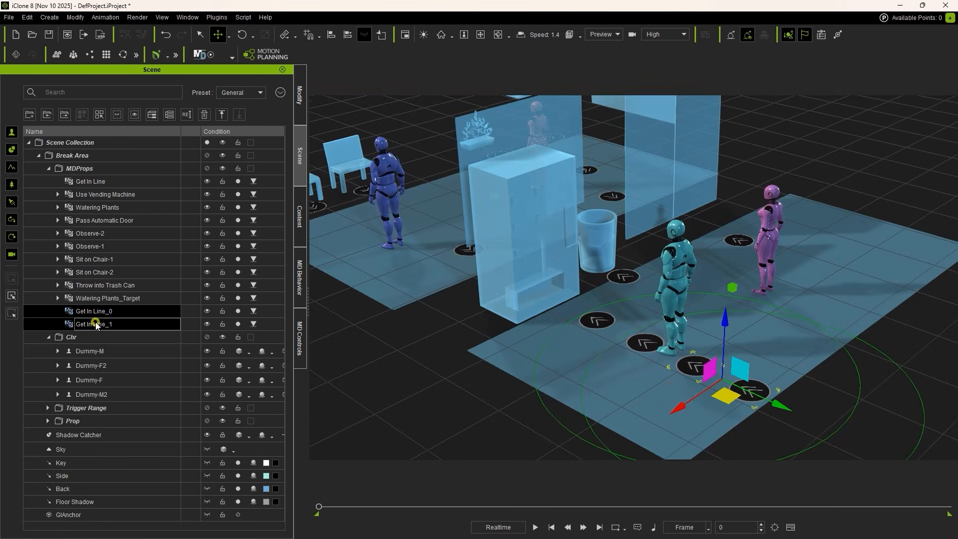
left_click_drag(83, 314, 125, 186)
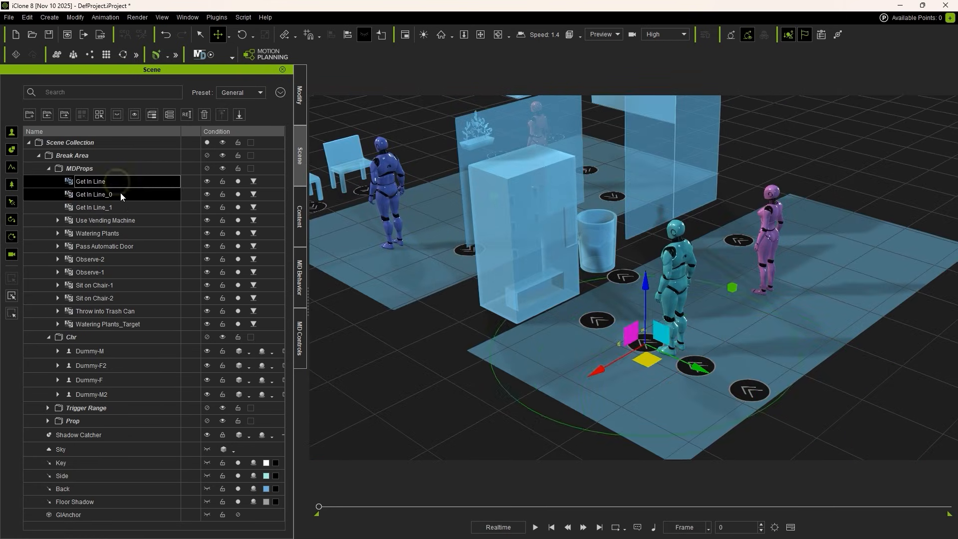
left_click(132, 207)
left_click(489, 416)
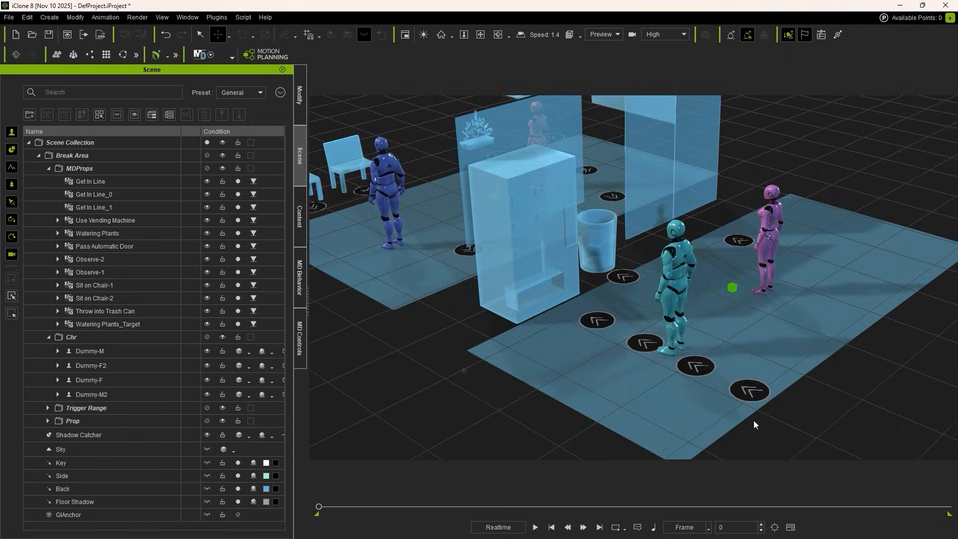
Step: In the motion planning node graph, delete both Random nodes, the Auto Move node and the Get In group
left_click(267, 58)
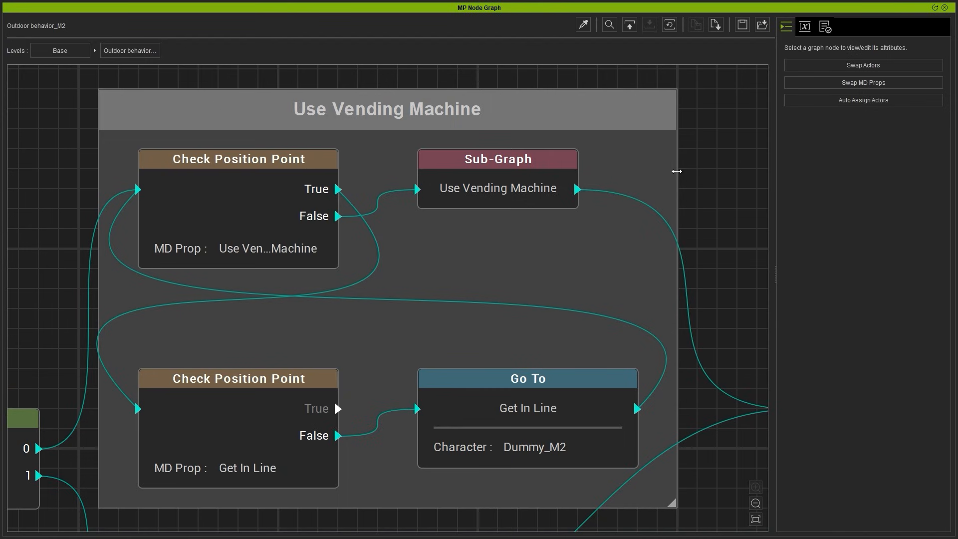
left_click(755, 519)
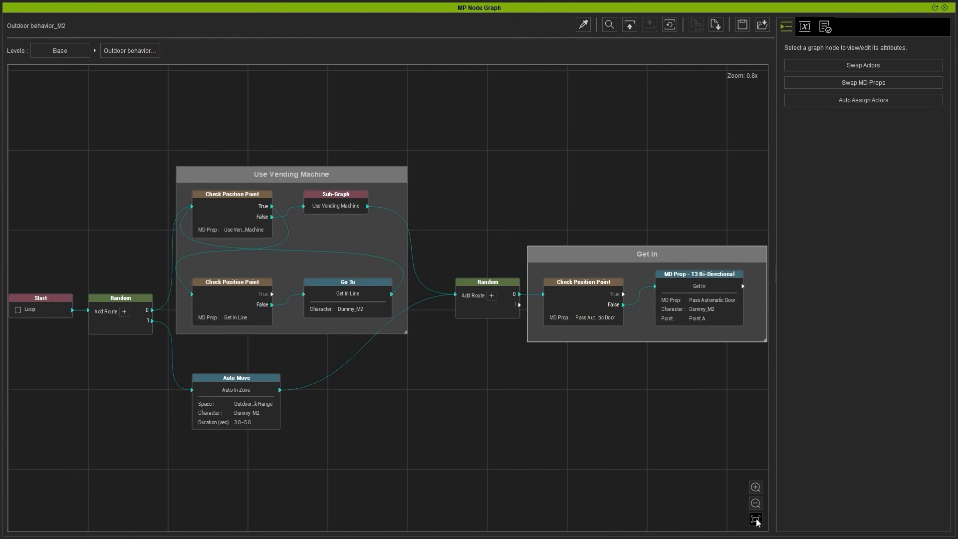
left_click(137, 300)
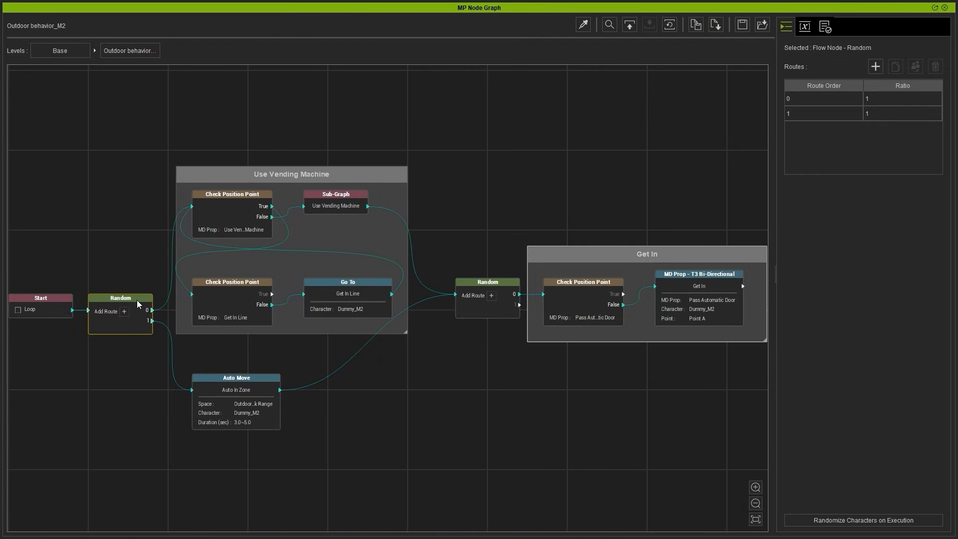
key("Delete")
left_click(237, 376)
key("Delete")
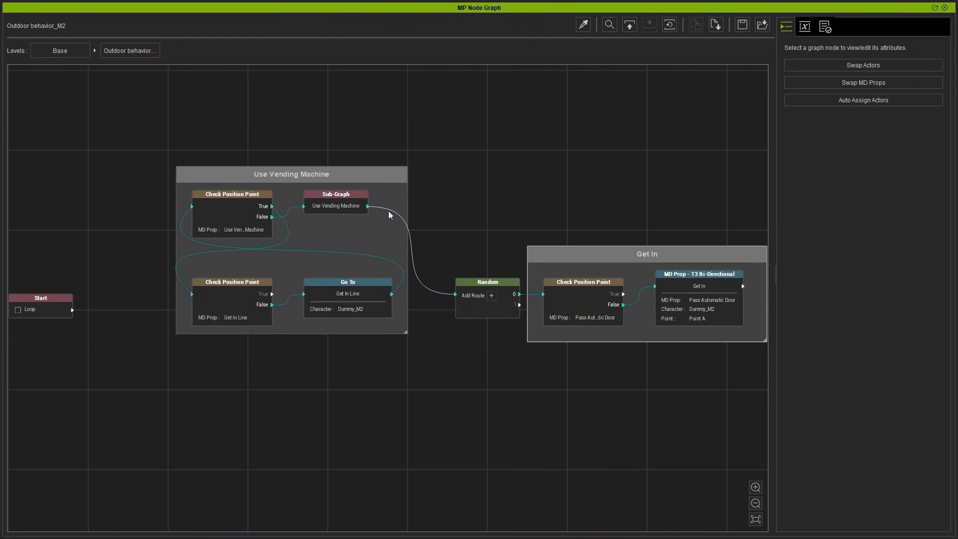
left_click_drag(445, 204, 767, 386)
key("Delete")
Step: Place the Start node beside the Use Vending Machine group and connect it to the upper Check Position Point node
middle_click_drag(342, 333, 577, 354)
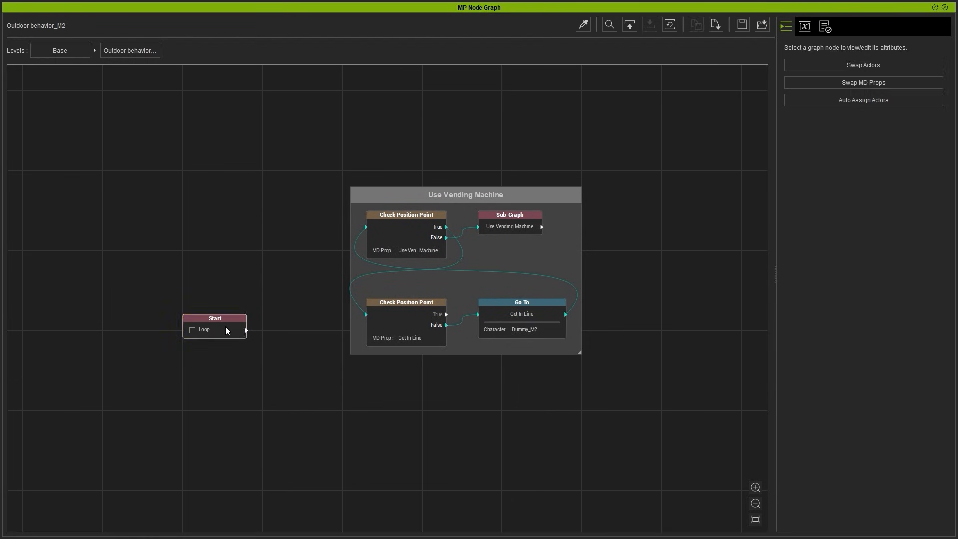
left_click_drag(224, 327, 366, 227)
scroll(325, 248, "up", 4)
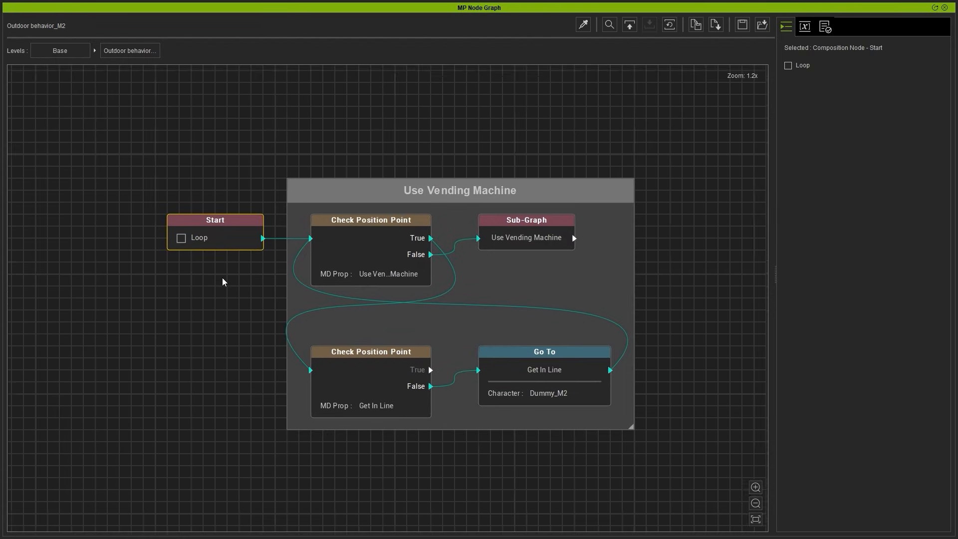
scroll(223, 282, "up", 1)
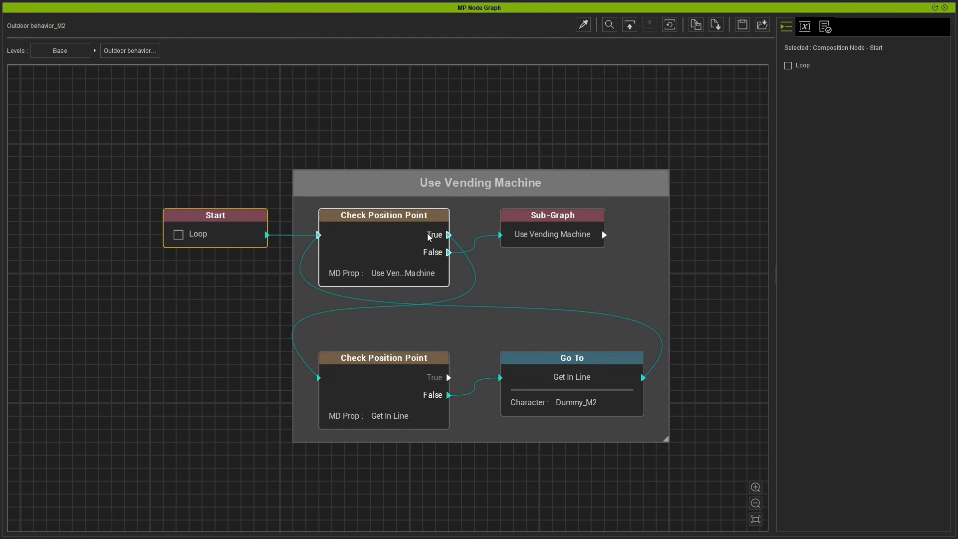
Step: Copy the Get In Line Check Position Point and Go To nodes and paste two aligned pairs below the group
middle_click_drag(499, 470, 490, 380)
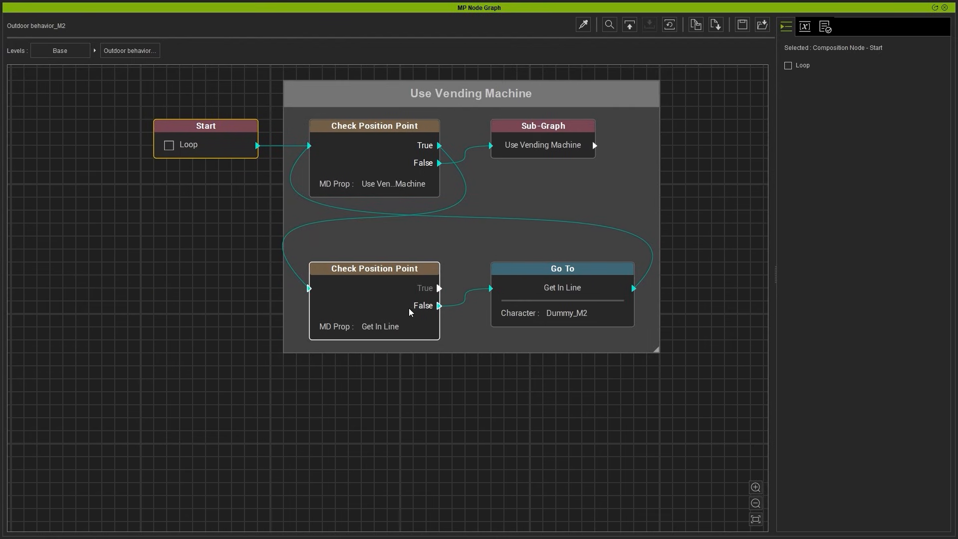
left_click(394, 291)
left_click(549, 299, "ctrl")
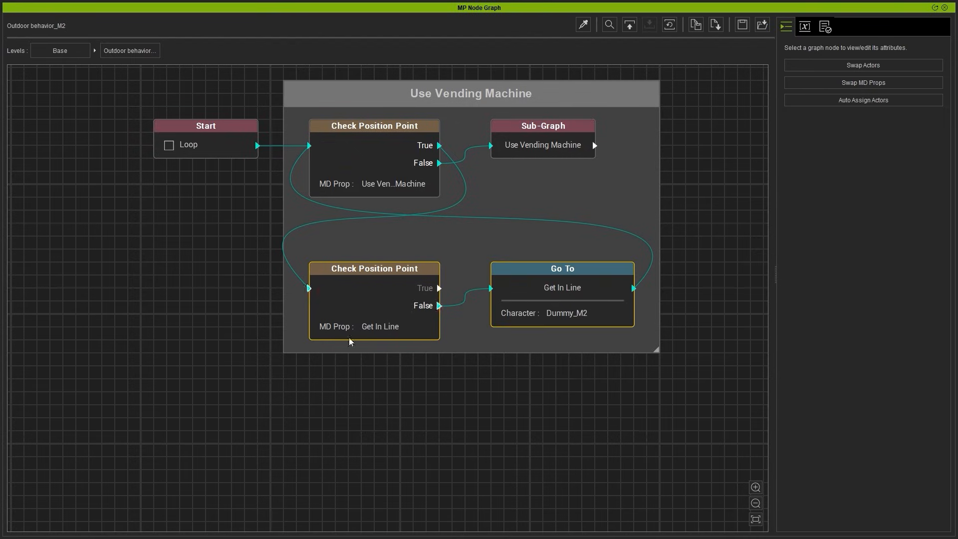
middle_click_drag(483, 404, 481, 358)
key("ctrl+v")
left_click_drag(466, 381, 388, 354)
middle_click_drag(441, 480, 449, 452)
scroll(440, 476, "down", 1)
key("ctrl+v")
left_click_drag(452, 458, 409, 452)
left_click(670, 459)
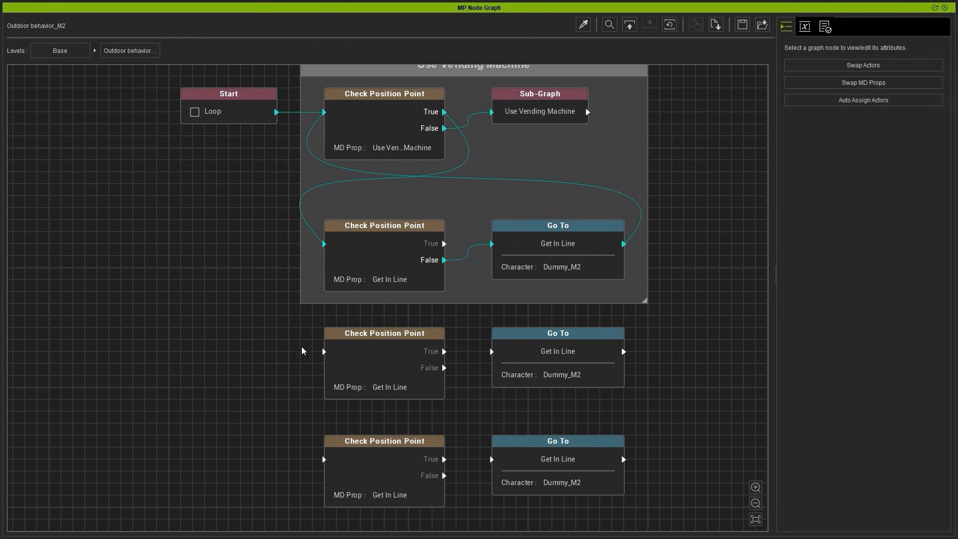
Step: Swap the MD Prop of the first pasted node pair from Get In Line to Get In Line_0
left_click_drag(282, 339, 618, 409)
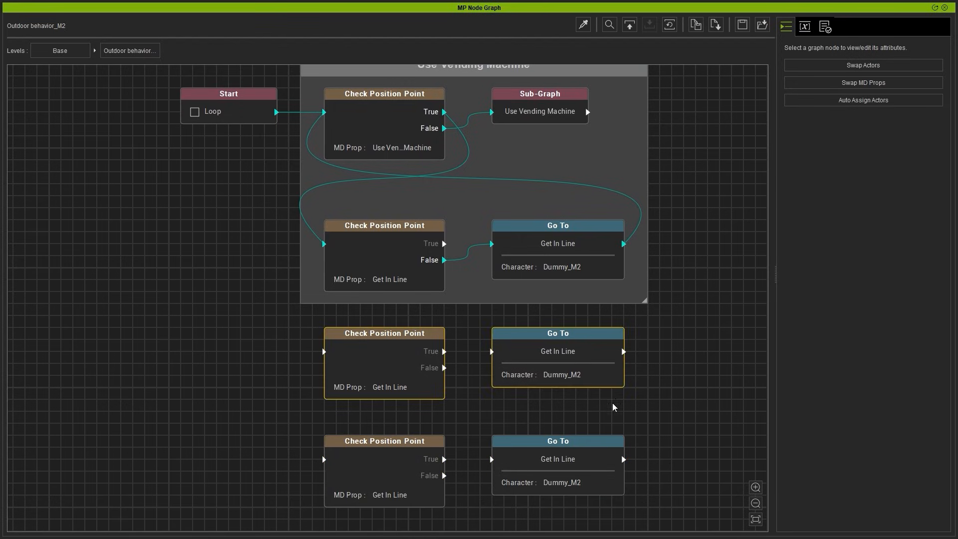
right_click(530, 356)
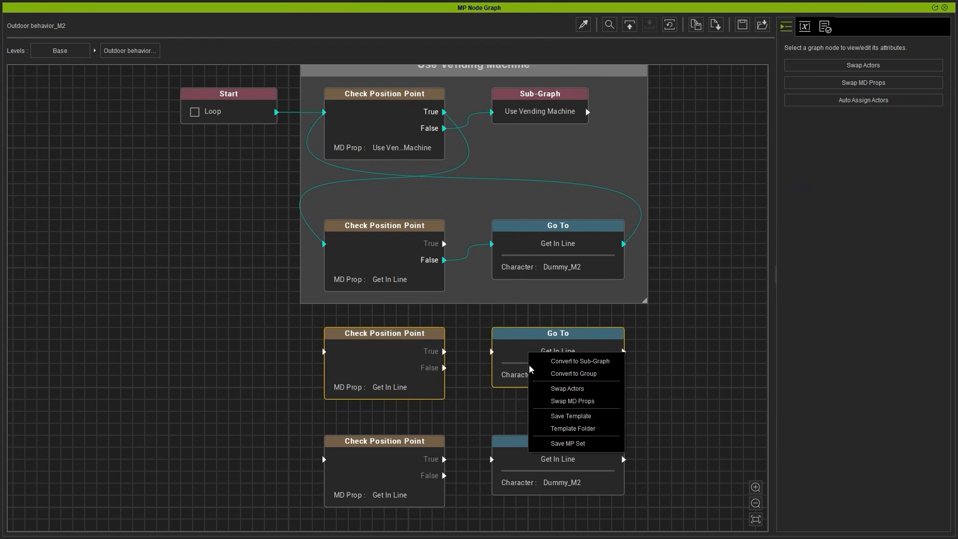
left_click(573, 402)
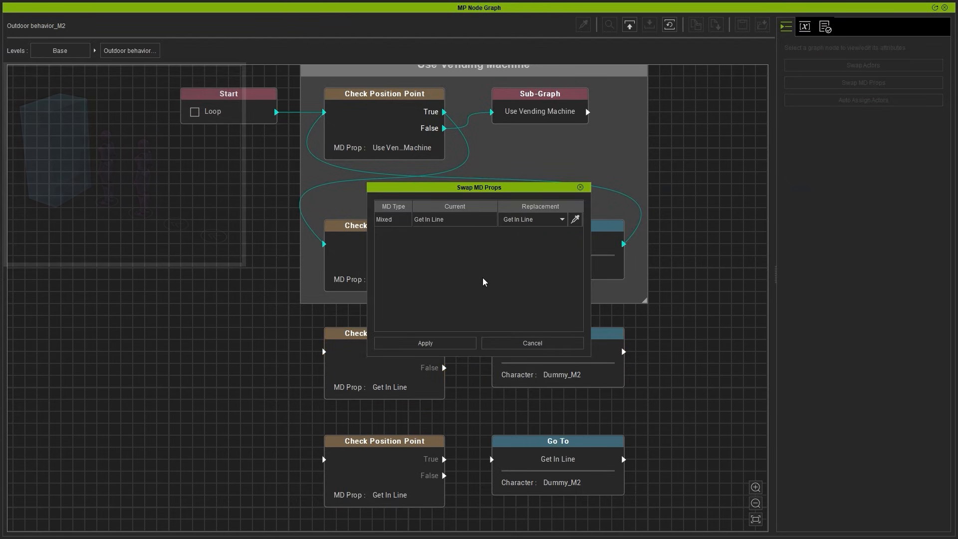
left_click(552, 222)
left_click(548, 239)
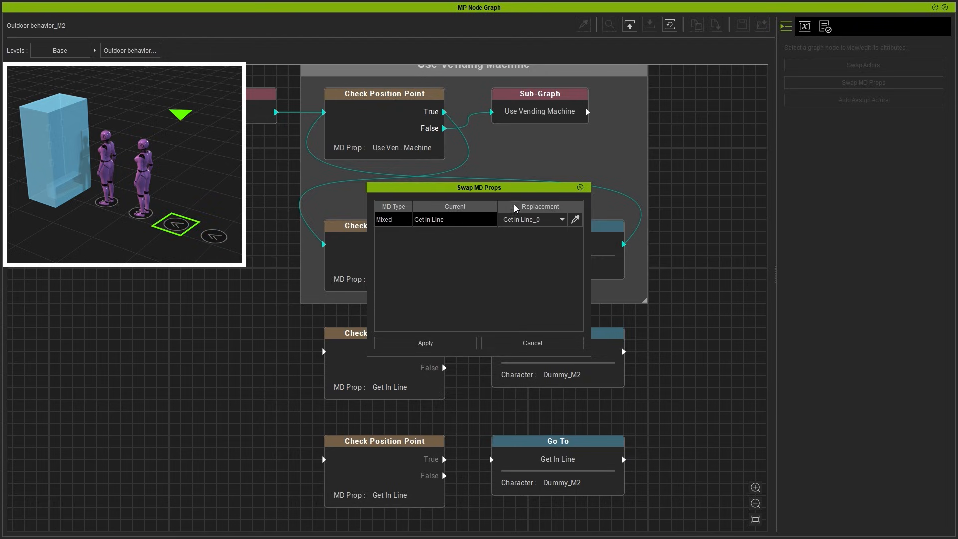
left_click(462, 343)
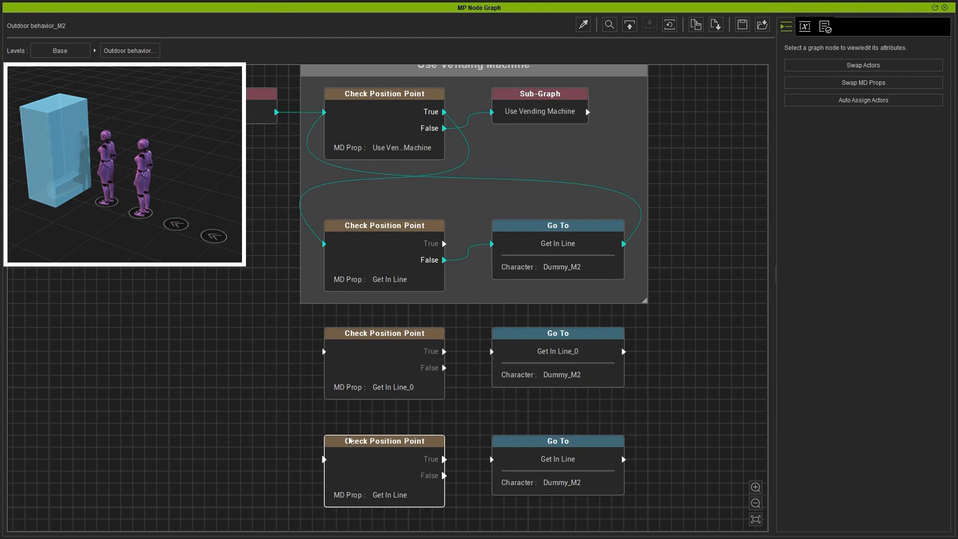
Step: Swap the MD Prop of the second pasted node pair from Get In Line to Get In Line_1
left_click_drag(315, 428, 625, 512)
right_click(529, 456)
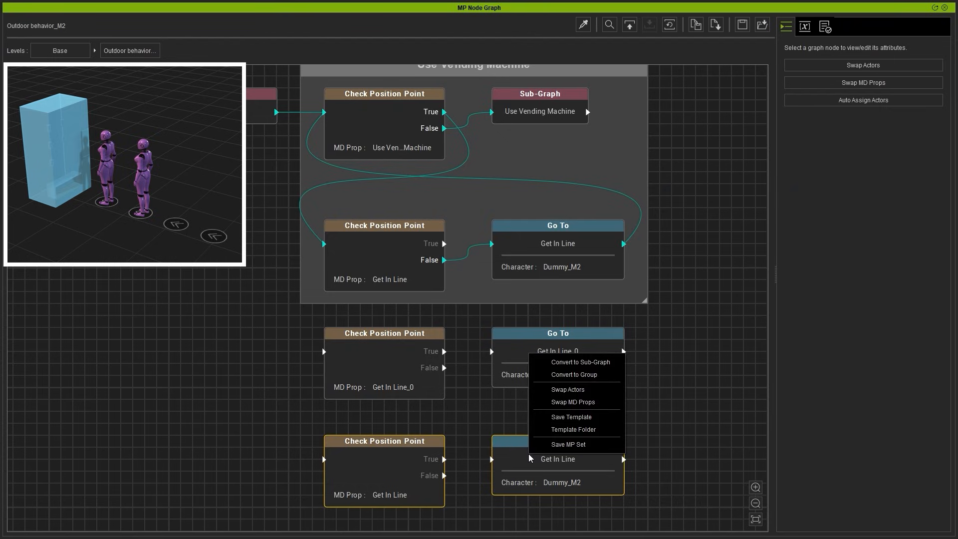
left_click(611, 407)
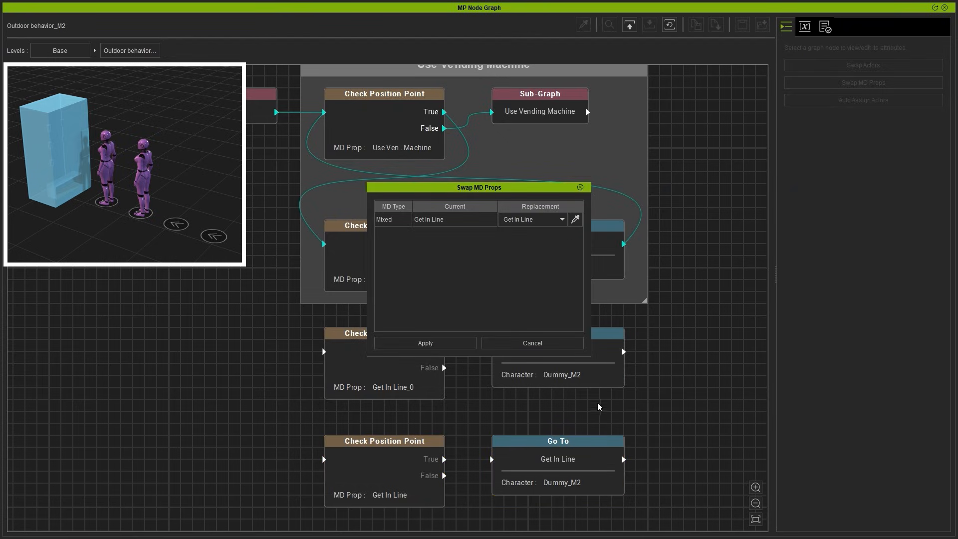
left_click(454, 220)
left_click(532, 219)
left_click(532, 245)
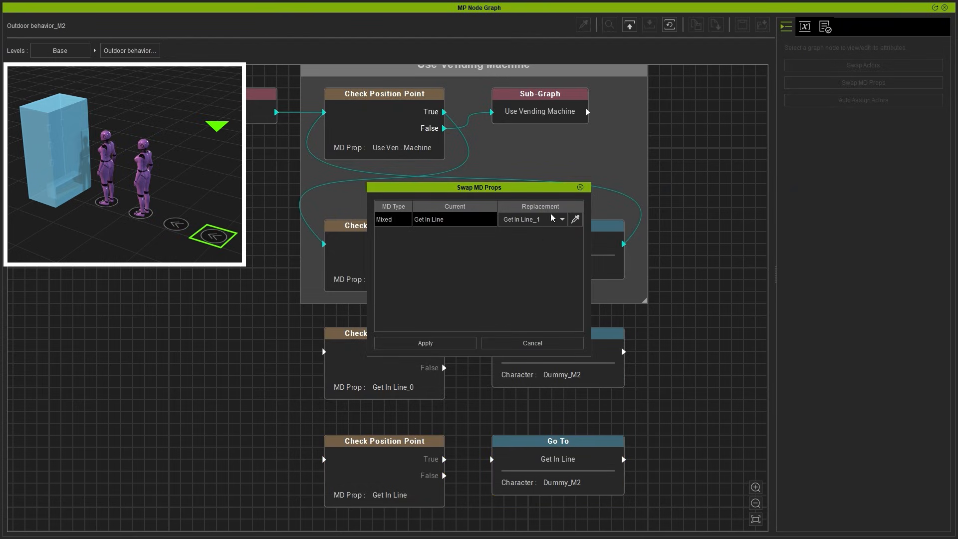
left_click(425, 343)
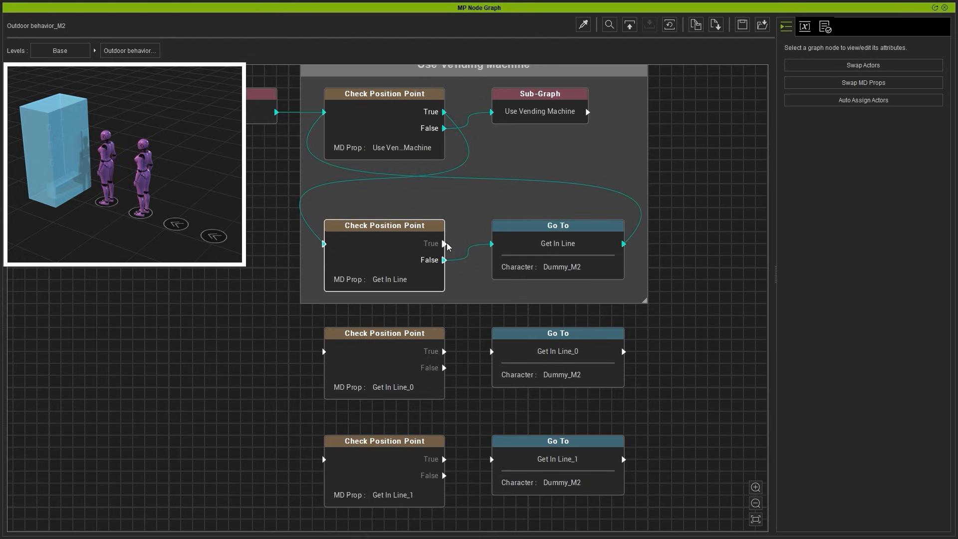
Step: Connect the Get In Line check's True output to the Get In Line_0 check, and that check's False output to its Go To node
left_click_drag(445, 245, 325, 355)
left_click(372, 353)
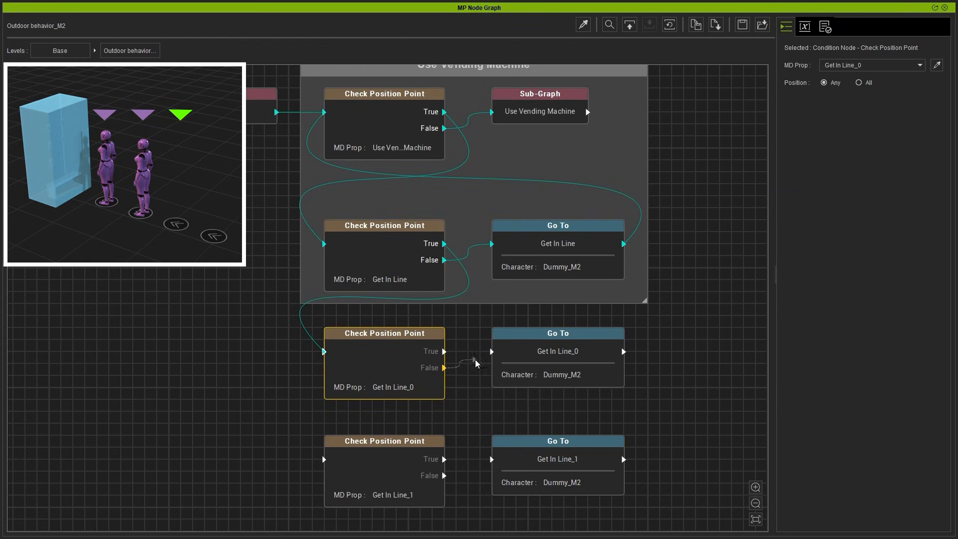
left_click_drag(476, 363, 493, 352)
Step: Connect the Get In Line_0 check's True output to the Get In Line_1 check, and that check's False output to its Go To node
left_click_drag(445, 352, 325, 460)
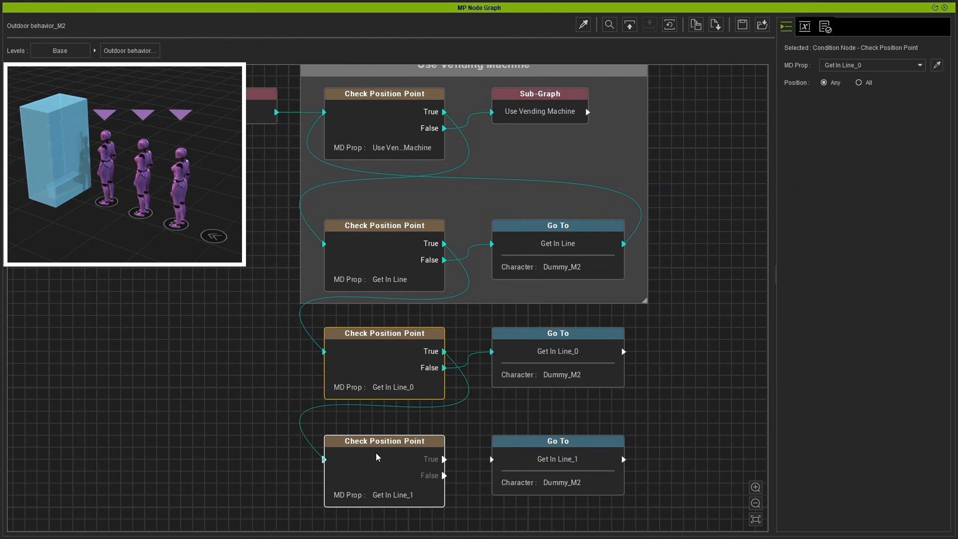
left_click(425, 455)
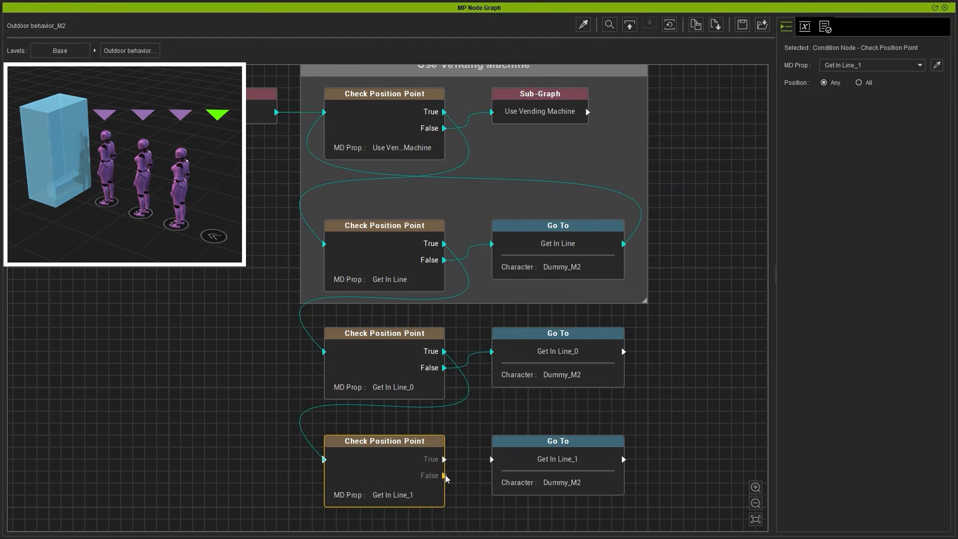
left_click_drag(446, 477, 493, 461)
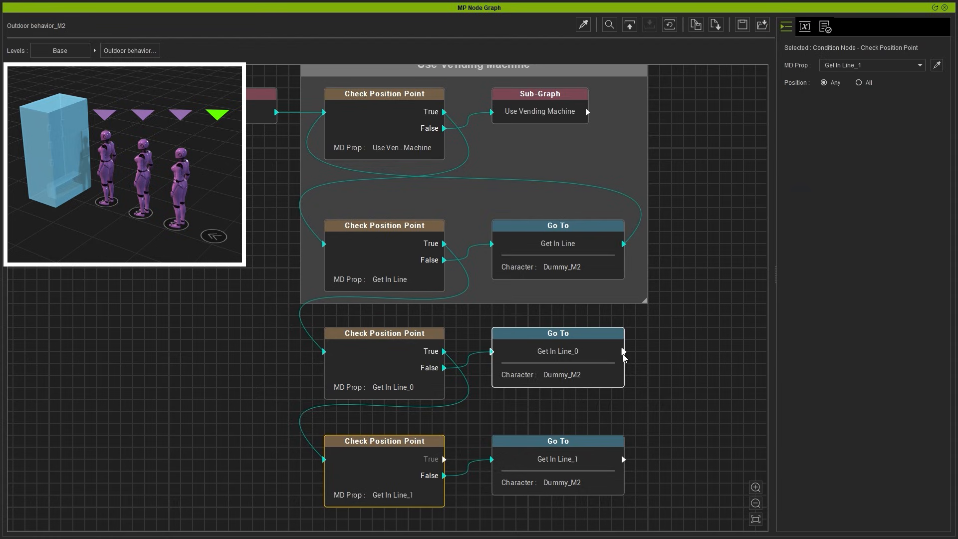
Step: Connect the Get In Line_0 Go To output back to the Get In Line check, and the Get In Line_1 Go To output to the Get In Line_0 check
left_click_drag(623, 352, 327, 244)
left_click_drag(627, 460, 324, 352)
scroll(670, 369, "down", 1)
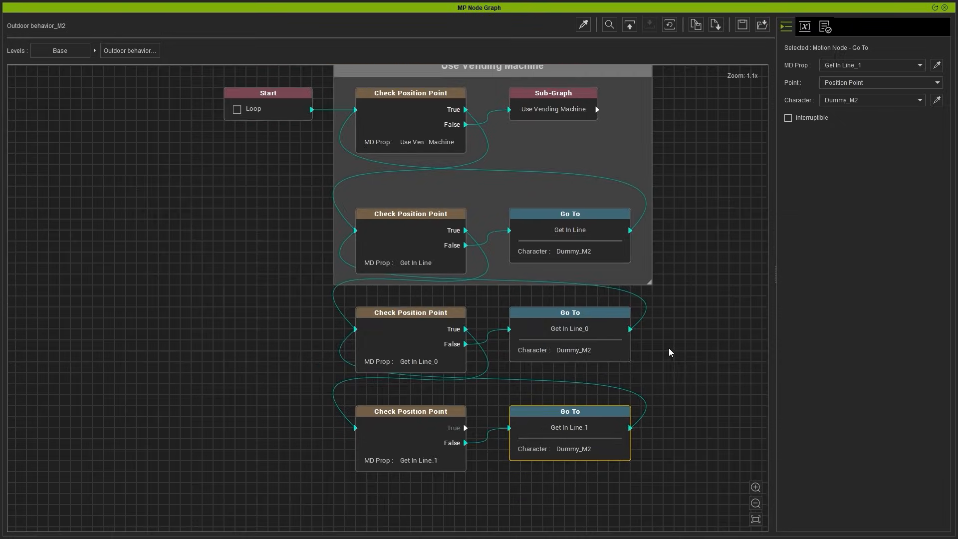
Step: Enlarge the Use Vending Machine group frame so it encloses the Get In Line_0 and Get In Line_1 node pairs
left_click_drag(656, 287, 659, 480)
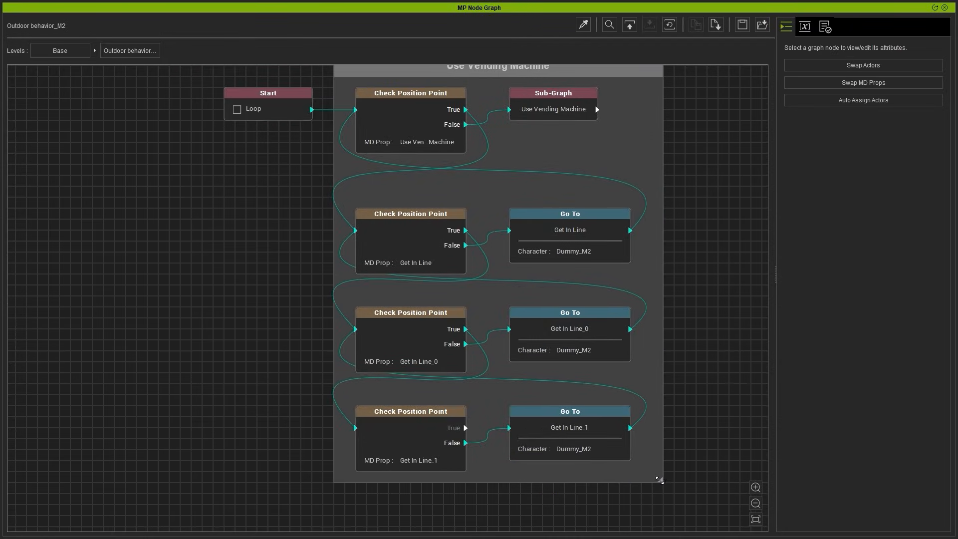
middle_click_drag(610, 154, 617, 190)
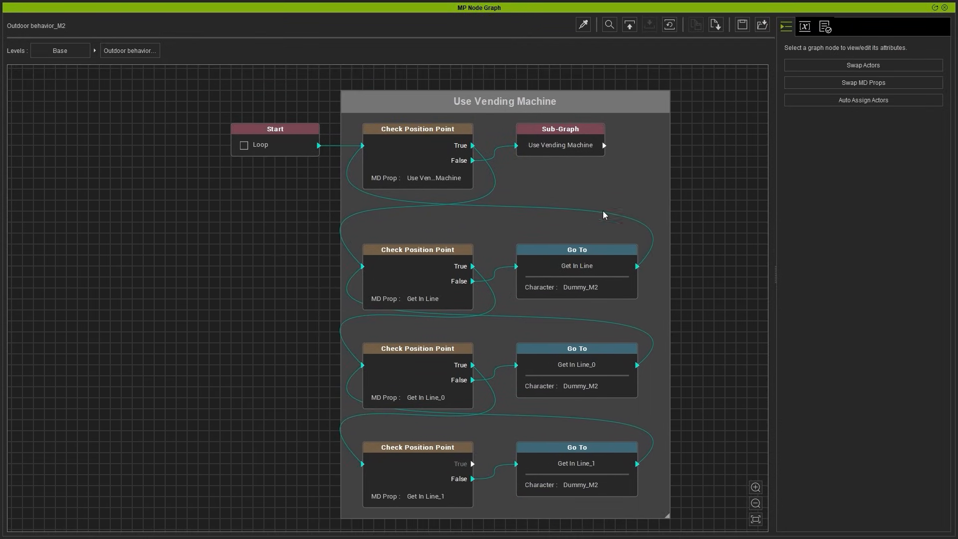
mouse_move(556, 269)
middle_mouse_down()
mouse_move(550, 191)
mouse_move(557, 259)
middle_mouse_up()
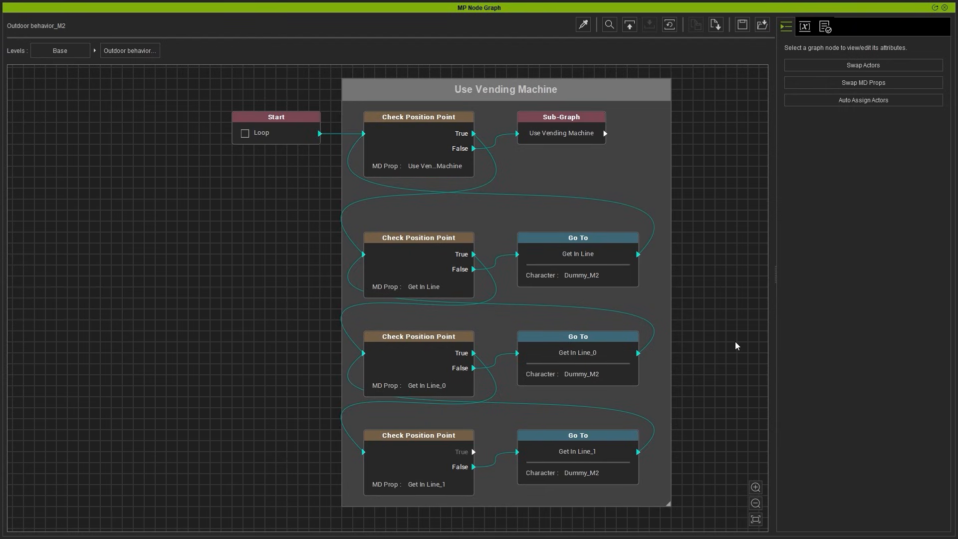
Step: Return to the Base level and paste copies of the Outdoor behavior_M2 sub-graph into the Dummy-F, Dummy-F2 and Dummy-M groups
left_click(75, 55)
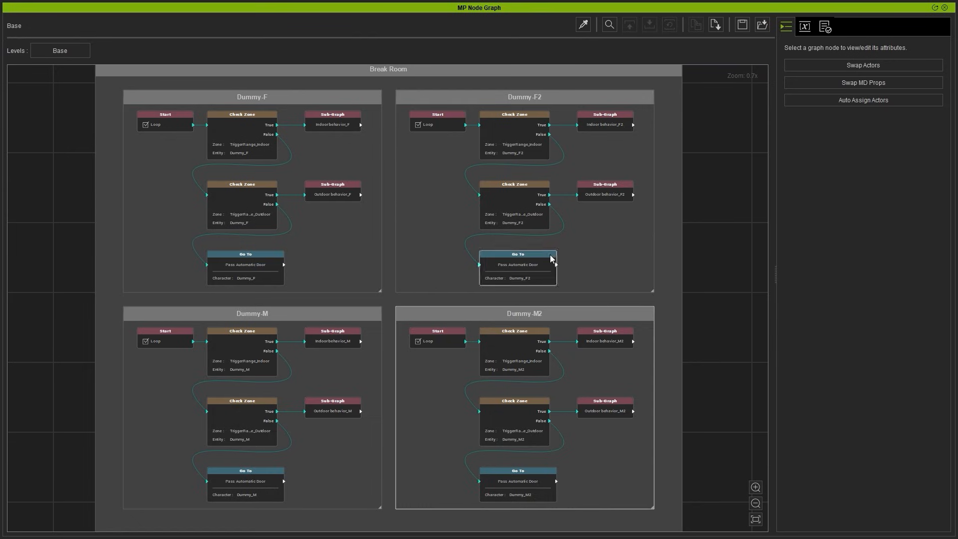
left_click(558, 323)
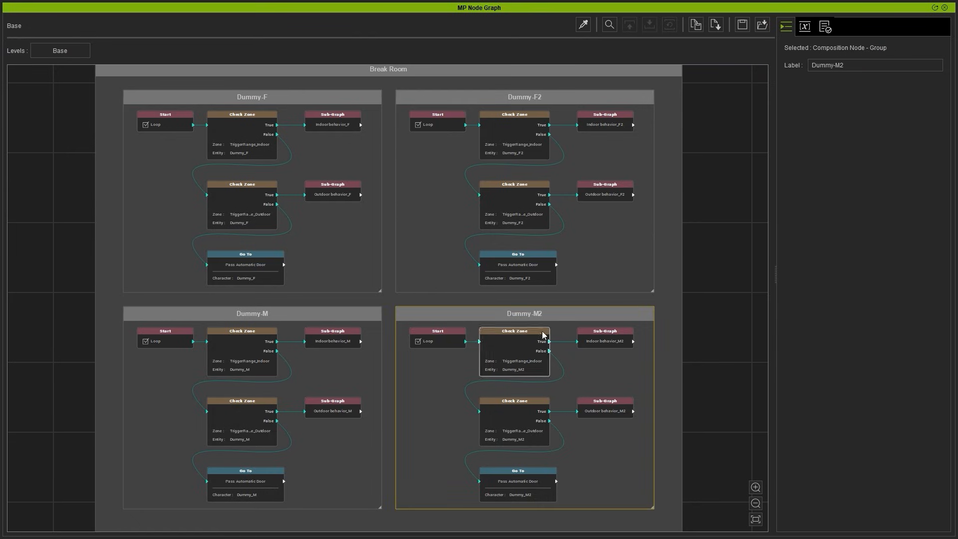
left_click(610, 413)
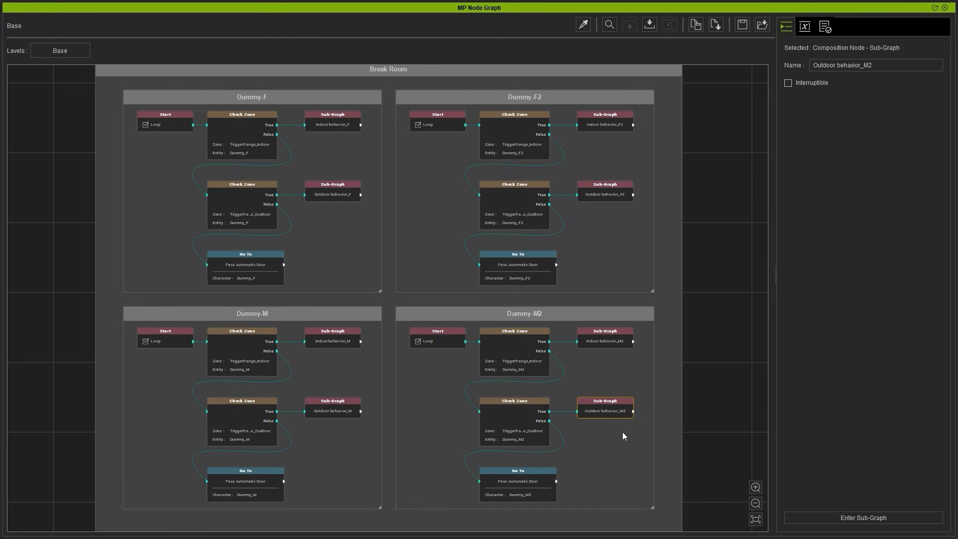
key("ctrl+v")
left_click_drag(642, 442, 328, 219)
key("ctrl+v")
left_click_drag(408, 254, 320, 440)
key("ctrl+v")
Step: Rename the pasted sub-graphs Outdoor behavior_F, Outdoor behavior_F2 and Outdoor behavior_M to match their groups
left_click(334, 223)
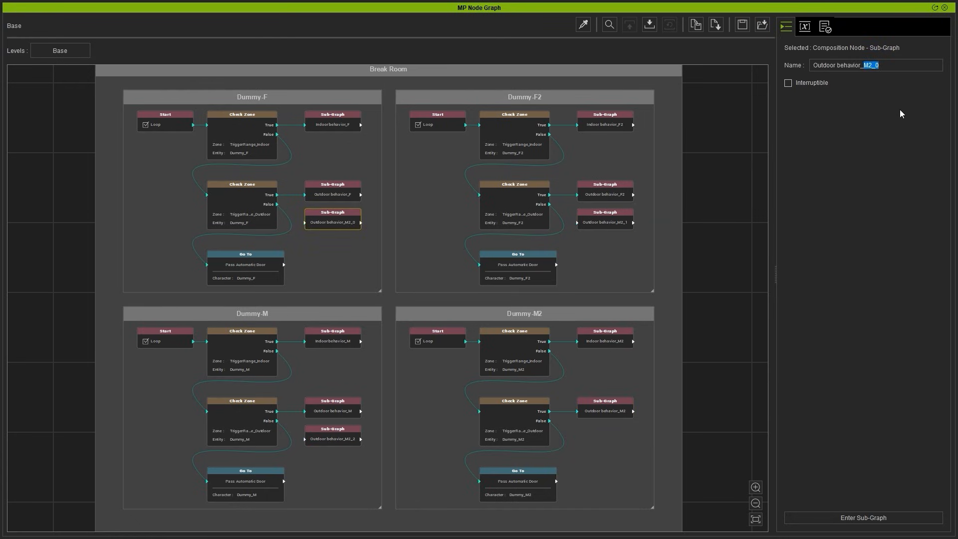
type("F")
key("Return")
left_click(611, 220)
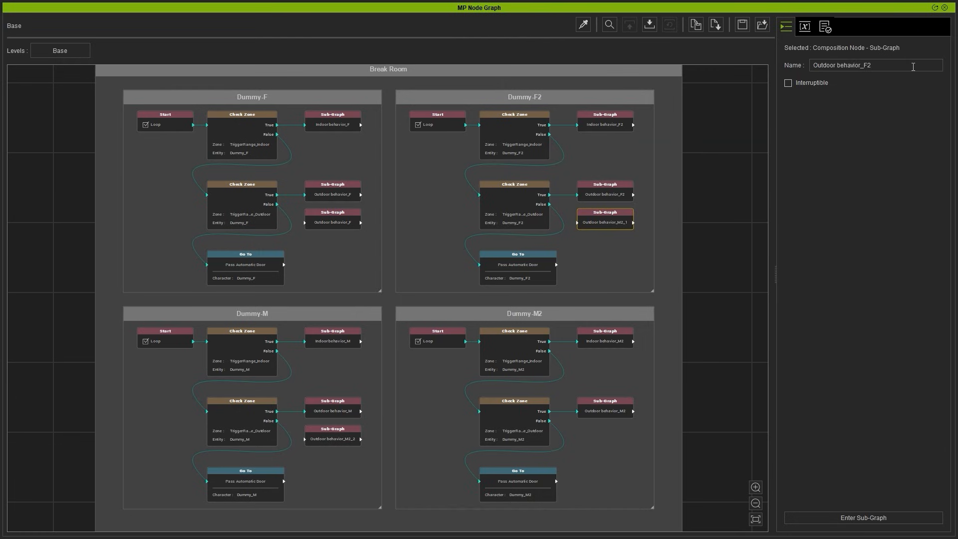
left_click(334, 436)
left_click_drag(868, 66, 891, 67)
Step: In the Dummy-F group, connect the outdoor Check Zone's True output to the pasted sub-graph and delete the original Outdoor behavior_F
scroll(348, 265, "up", 2)
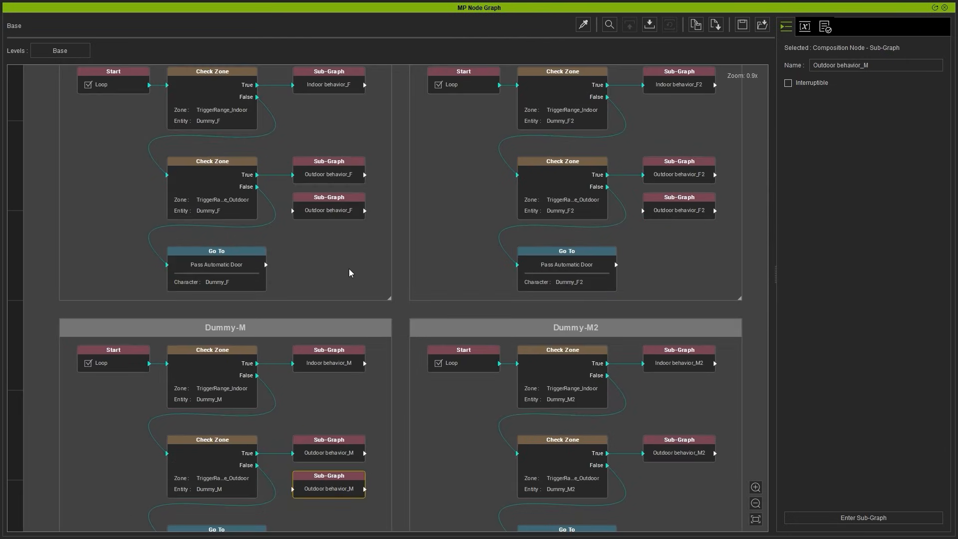
left_click_drag(257, 176, 293, 210)
left_click(338, 178)
key("Delete")
Step: In the Dummy-F2 and Dummy-M groups, delete the original outdoor sub-graphs and connect the outdoor Check Zones' True outputs to the pasted copies
left_click(669, 175)
key("Delete")
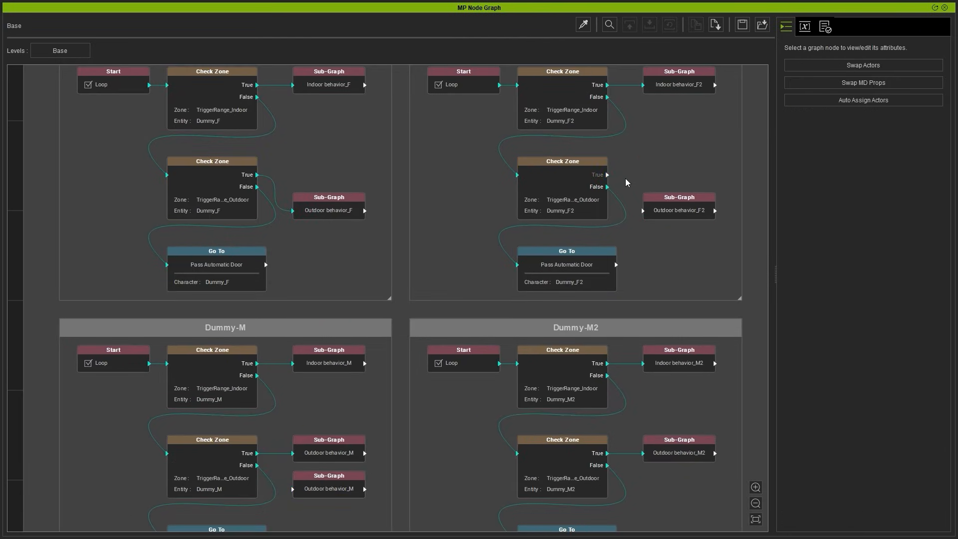
left_click_drag(608, 175, 643, 211)
left_click(334, 458)
key("Delete")
left_click_drag(257, 453, 293, 488)
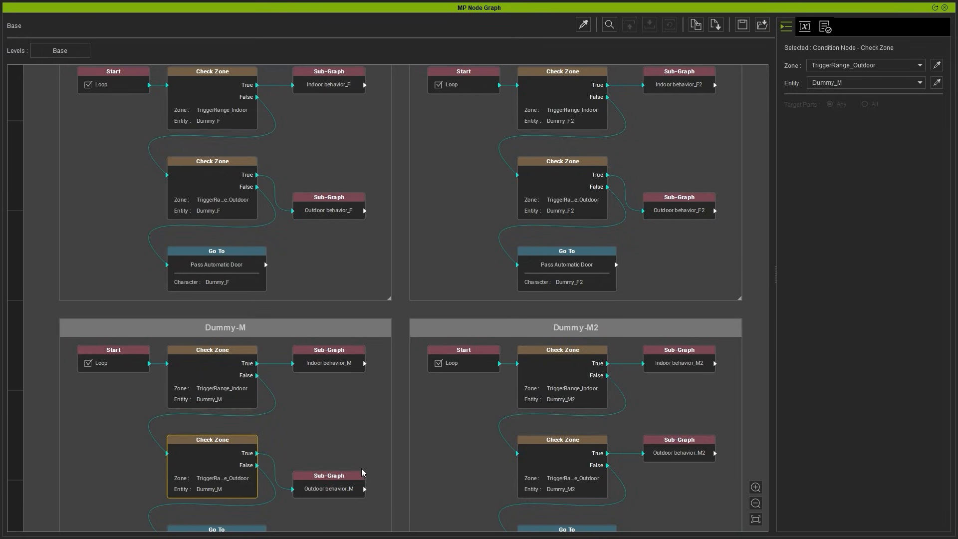
Step: Swap the actor Dummy_M2 for Dummy_F in the Outdoor behavior_F sub-graph
left_click(326, 205)
right_click(345, 202)
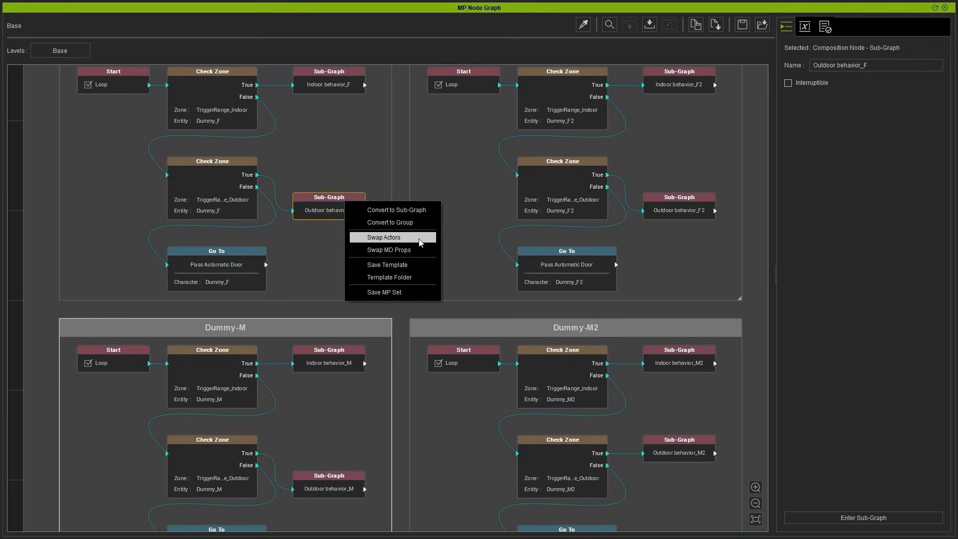
left_click(418, 239)
left_click(417, 223)
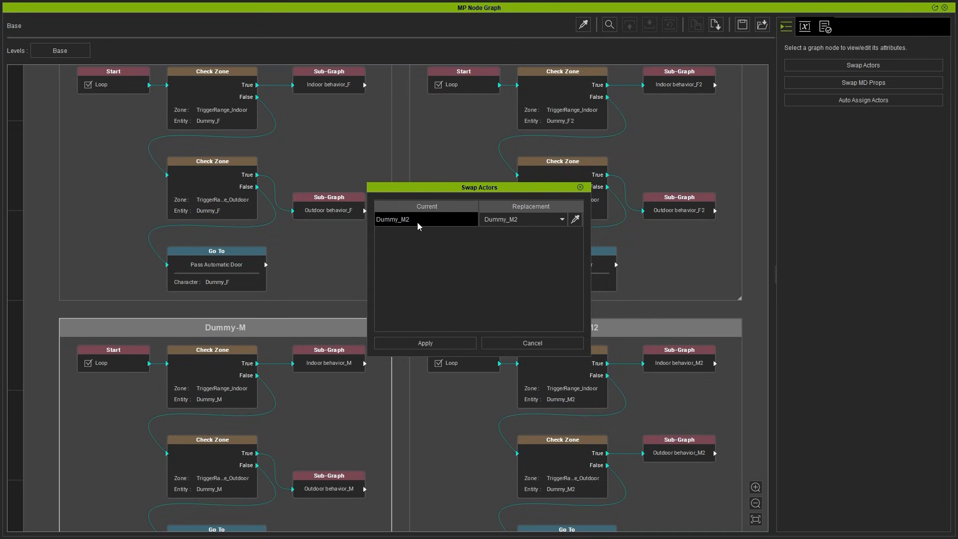
left_click(556, 221)
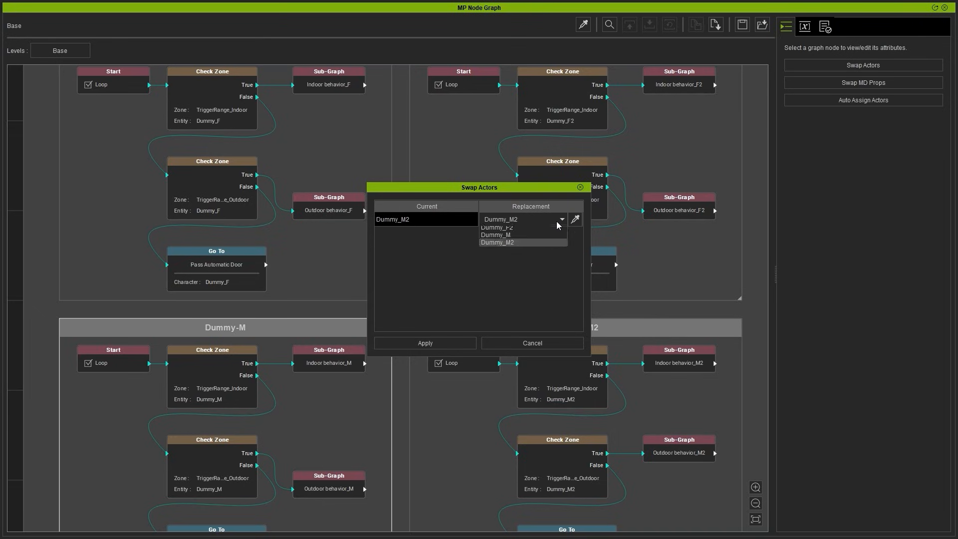
left_click(525, 231)
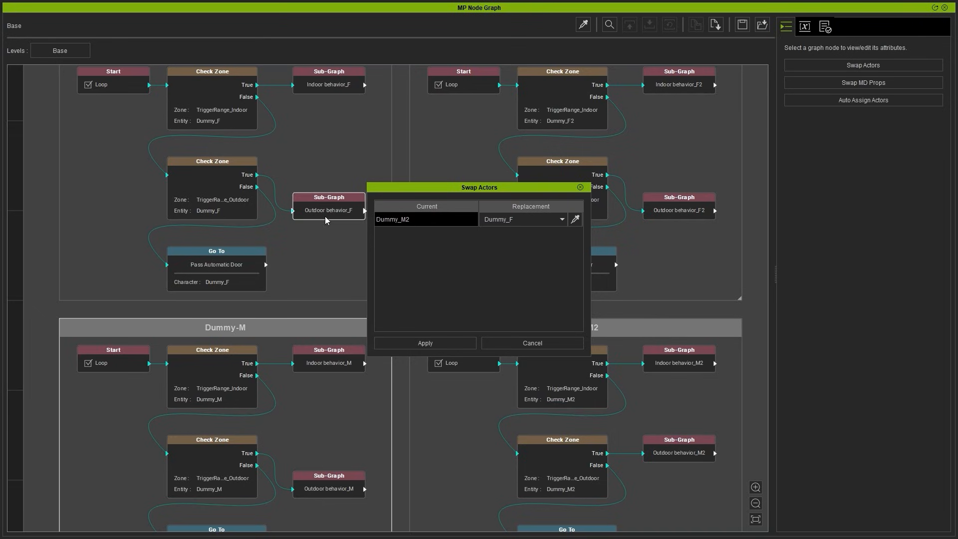
left_click(450, 340)
Step: Swap the actor Dummy_M2 for Dummy_F2 in the Outdoor behavior_F2 sub-graph
left_click(671, 207)
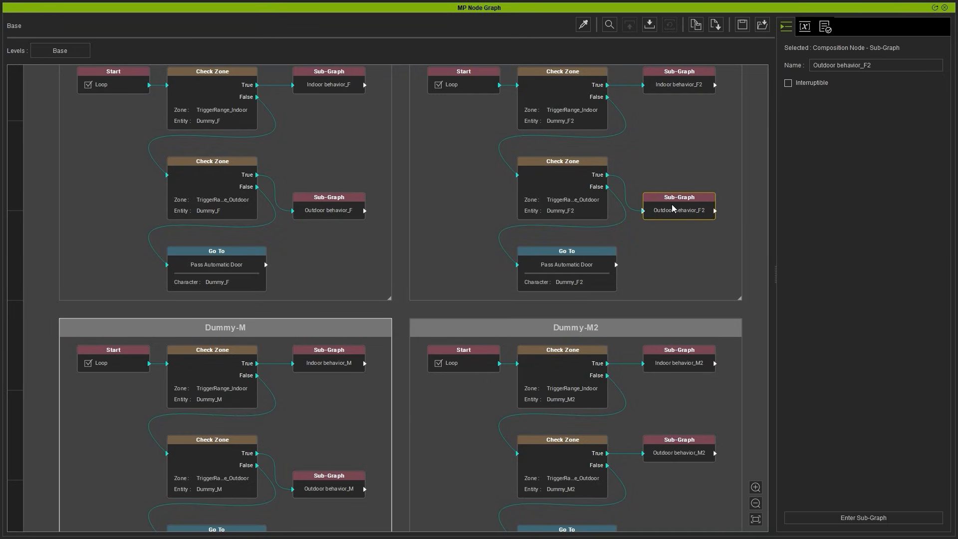
right_click(672, 205)
left_click(732, 241)
left_click(544, 219)
left_click(523, 230)
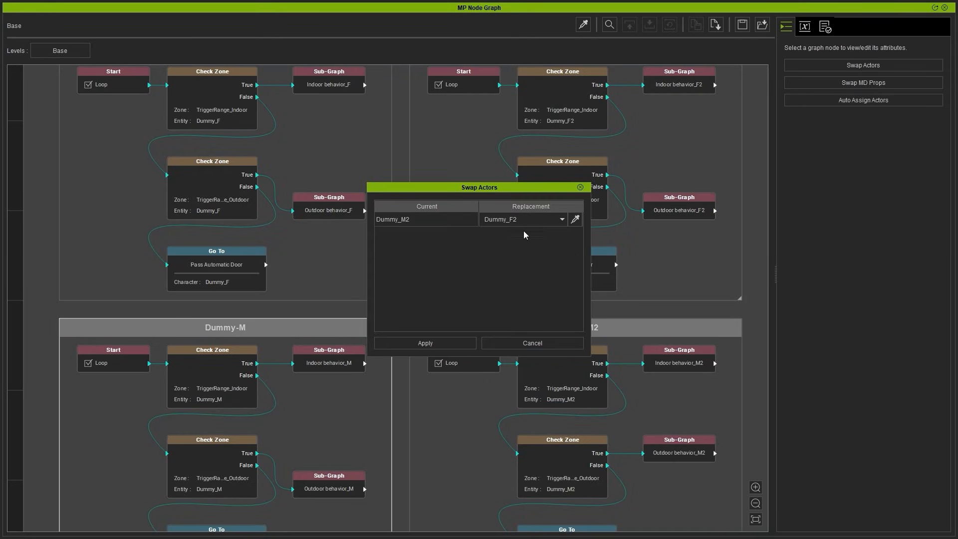
left_click(458, 344)
Step: Swap the actor Dummy_M2 for Dummy_M in the Outdoor behavior_M sub-graph
left_click(333, 489)
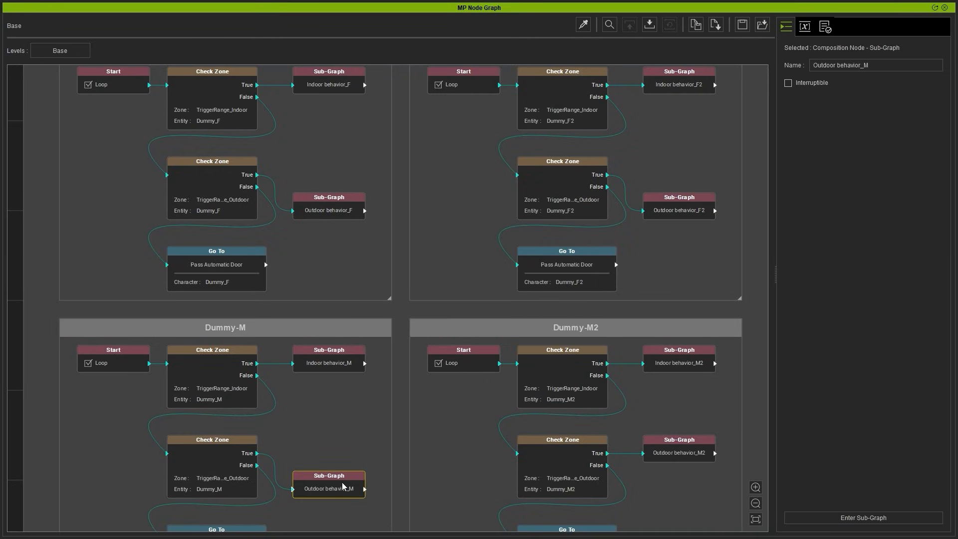
right_click(343, 485)
left_click(390, 422)
left_click(521, 220)
left_click(519, 250)
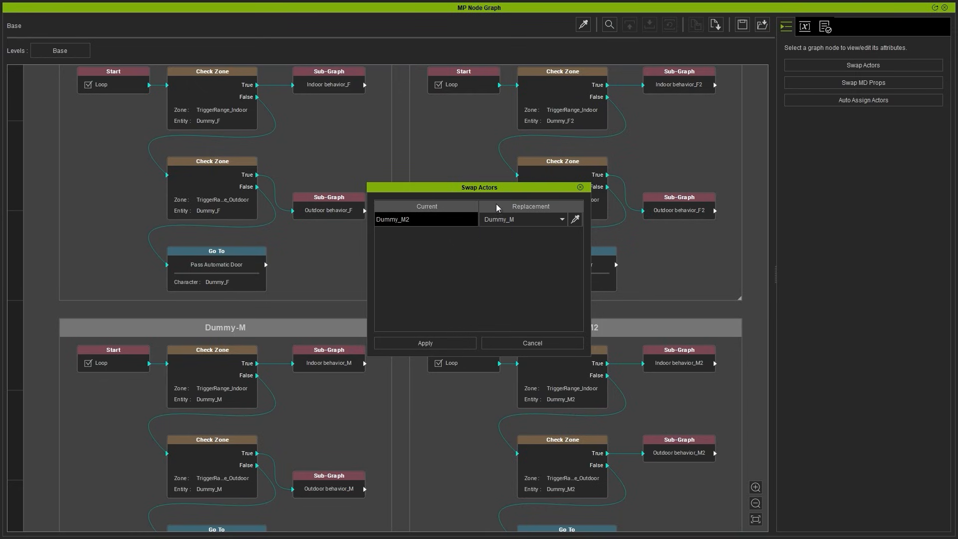
left_click(425, 343)
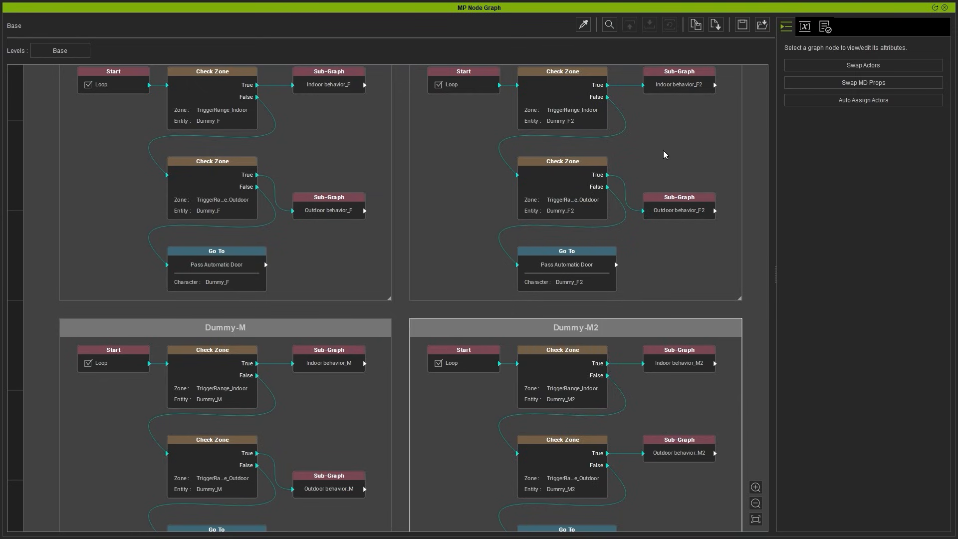
Step: Open the Outdoor behavior_F sub-graph to check the character assigned to its Go To nodes, and return to the Base level
double_click(341, 208)
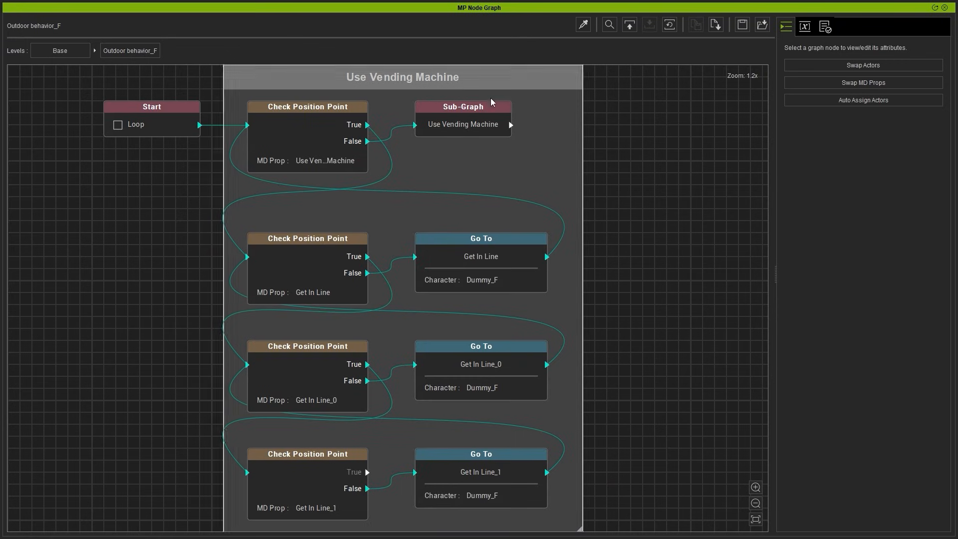
left_click(522, 282)
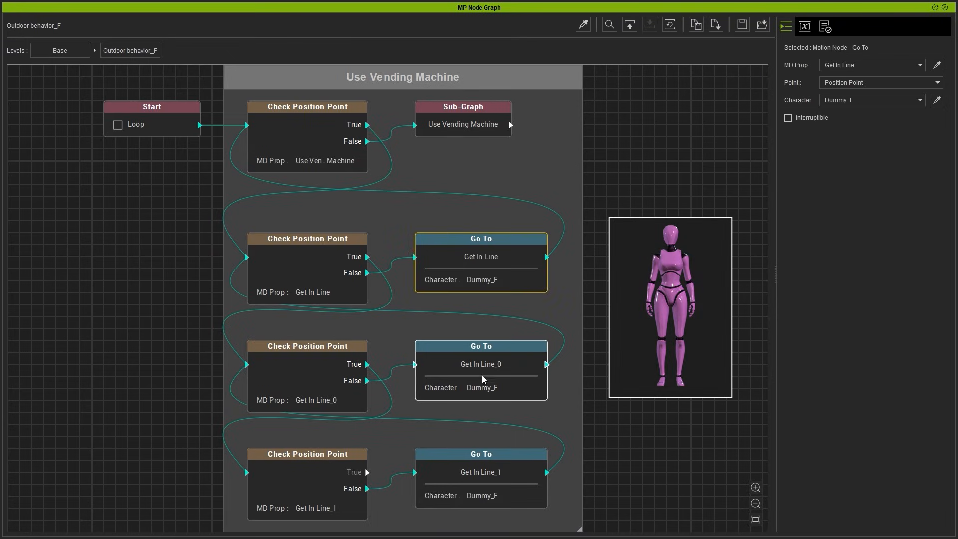
left_click(476, 482)
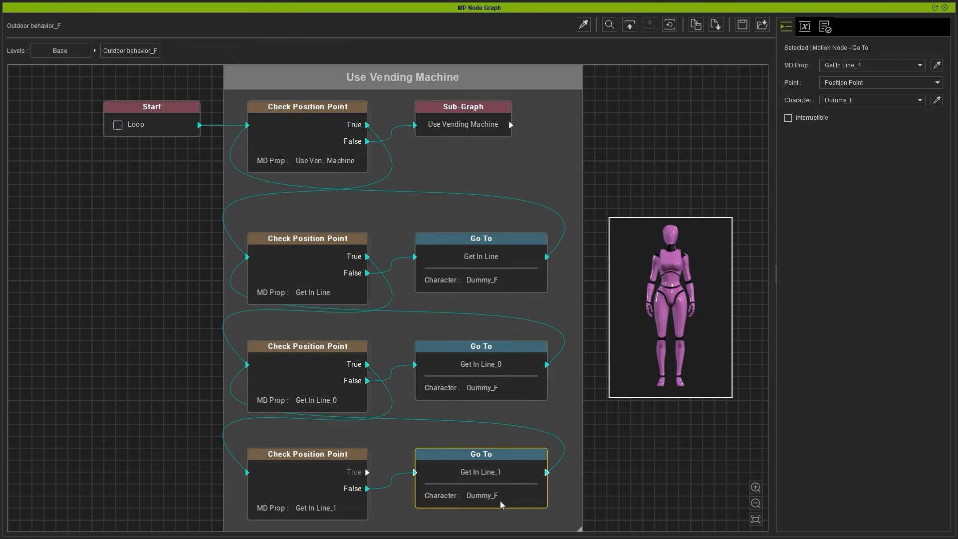
left_click(72, 56)
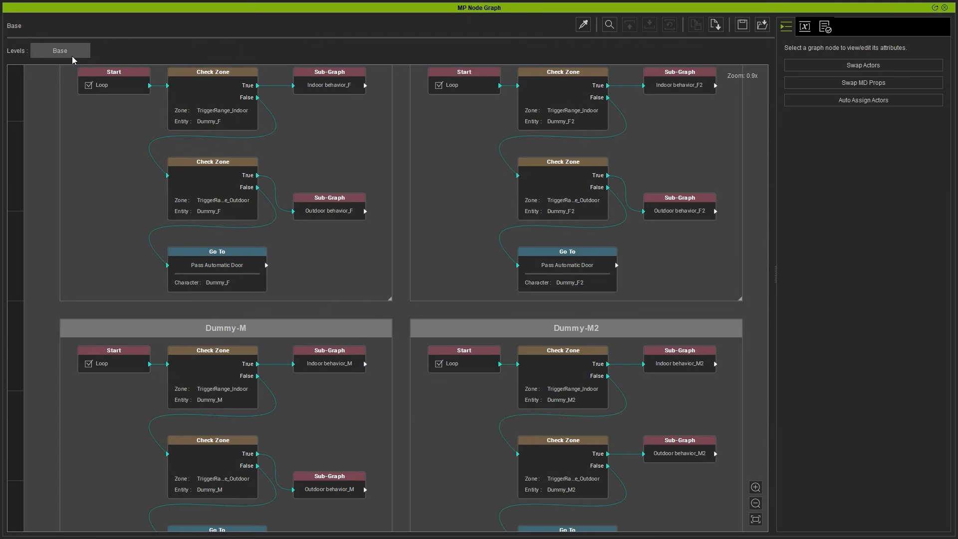
scroll(404, 294, "down", 3)
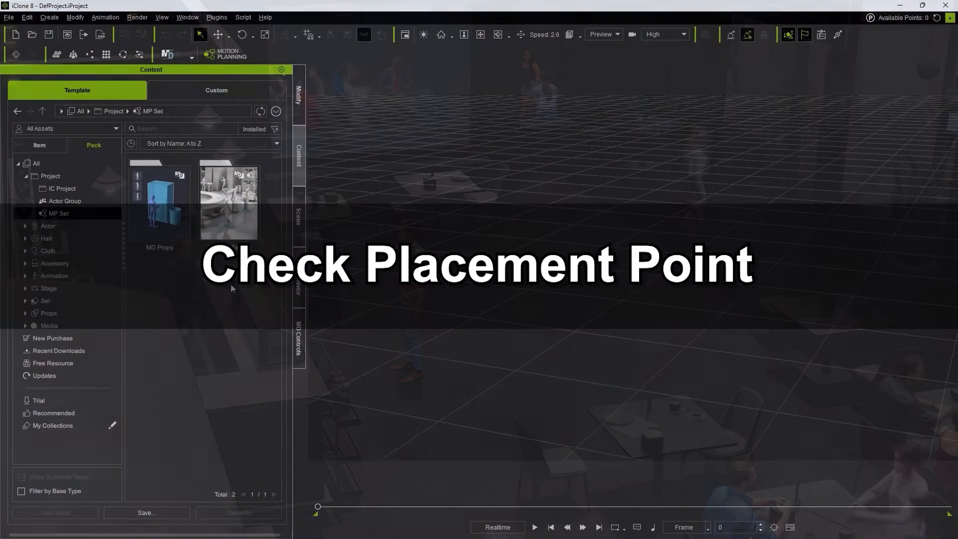
Step: Load the 4_Transport Floor set from the MP Set - Factory pack into the scene, skipping actor randomization
left_click(226, 227)
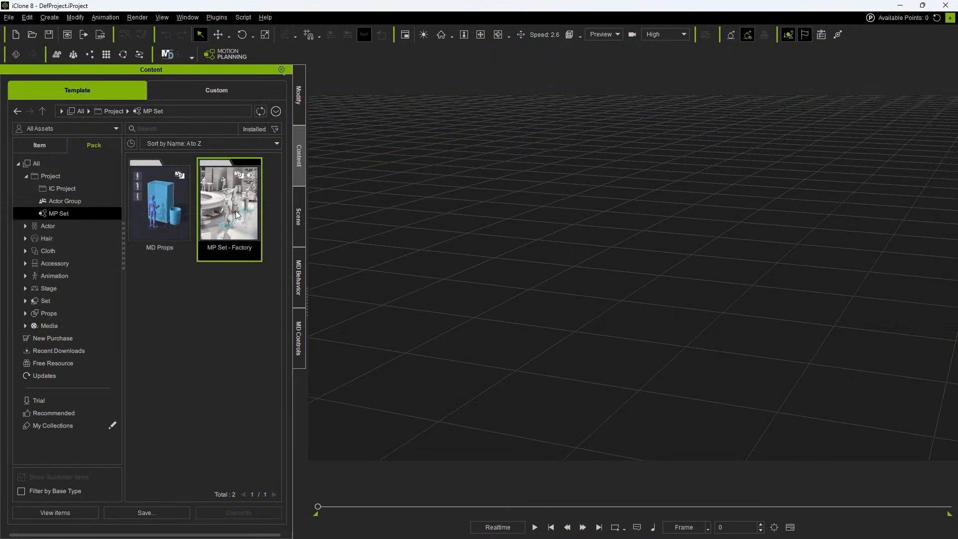
double_click(232, 214)
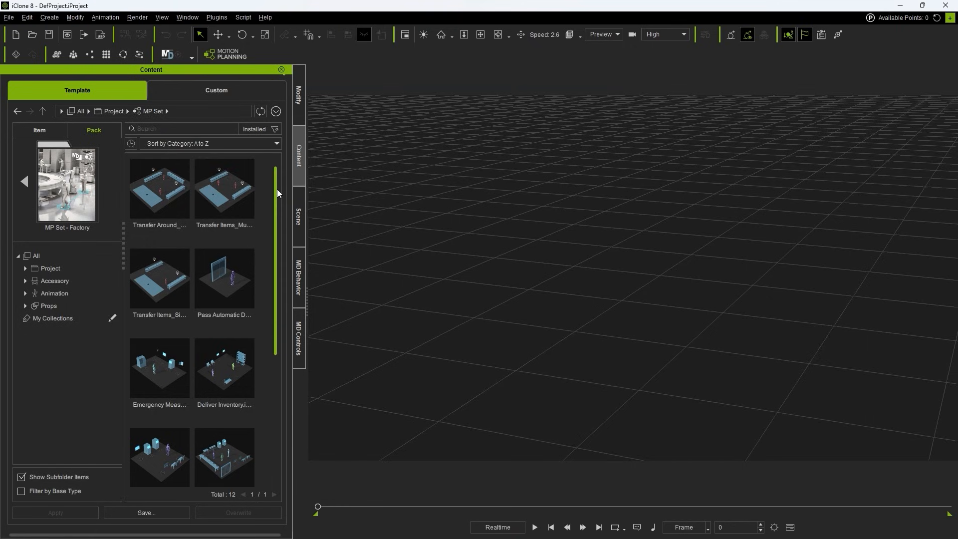
left_click_drag(277, 190, 273, 319)
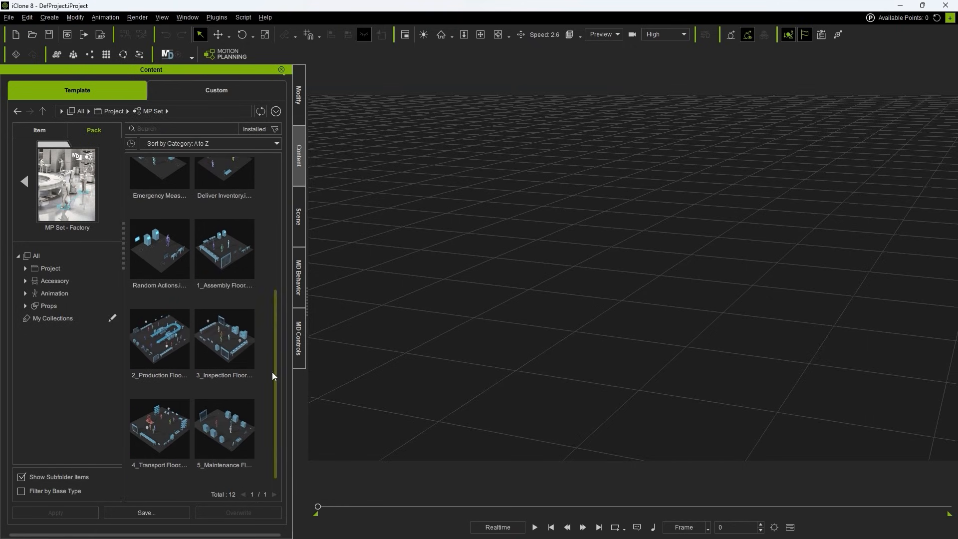
left_click(175, 467)
left_click_drag(172, 436, 476, 433)
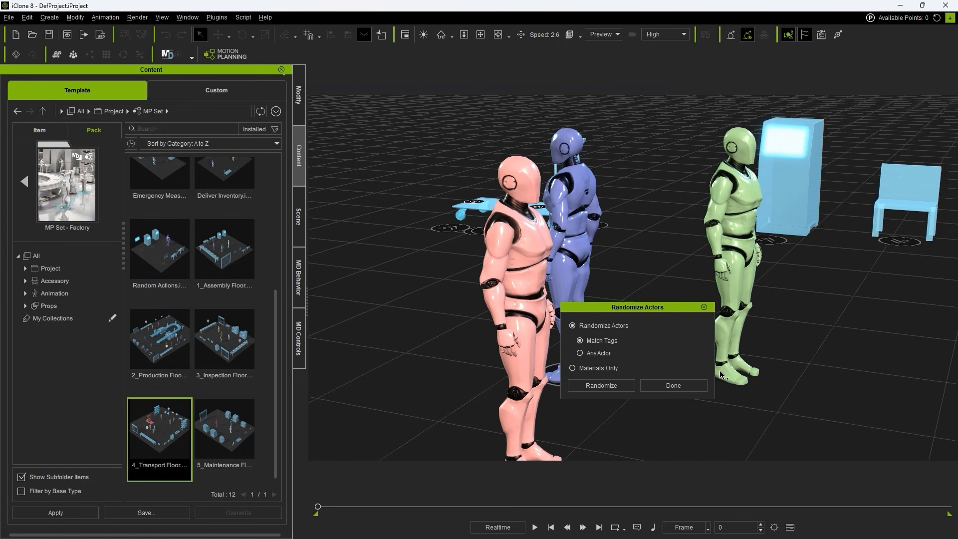
left_click(691, 386)
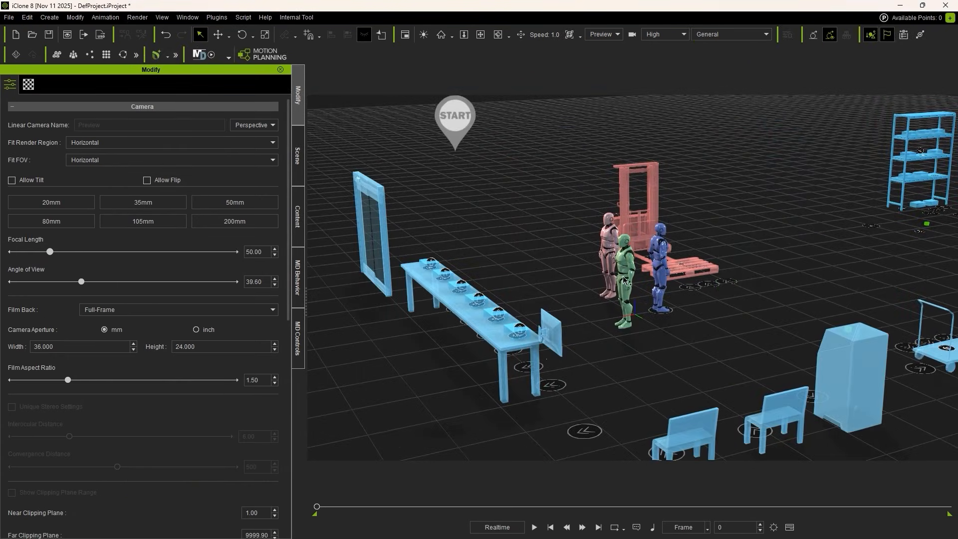
Step: Examine the transport floor layout and watch how the characters handle boxes at the table, forklift pallet and cart during the Motion Director simulation
right_click_drag(689, 266, 551, 262)
right_click_drag(787, 330, 670, 280)
right_click_drag(862, 308, 641, 339)
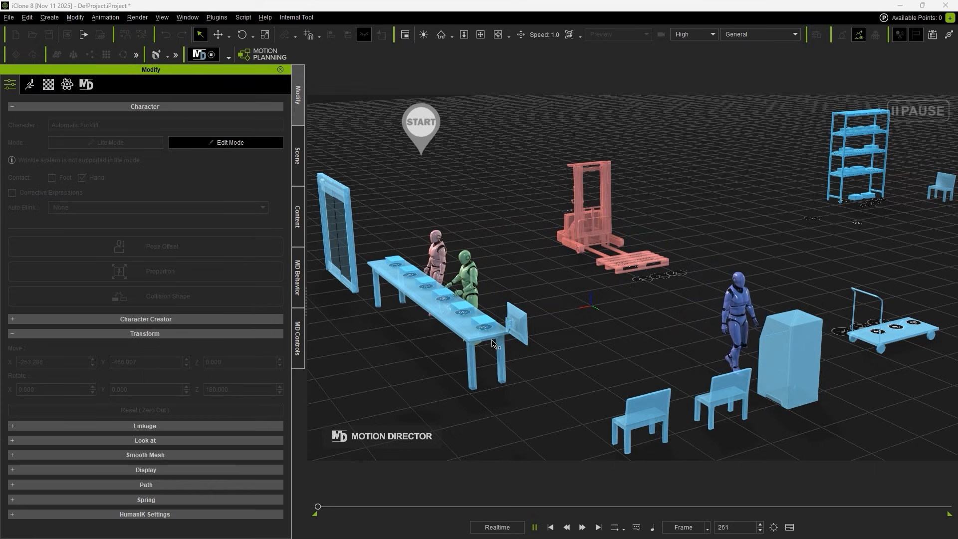
right_click_drag(452, 248, 486, 265)
middle_click_drag(693, 313, 579, 321)
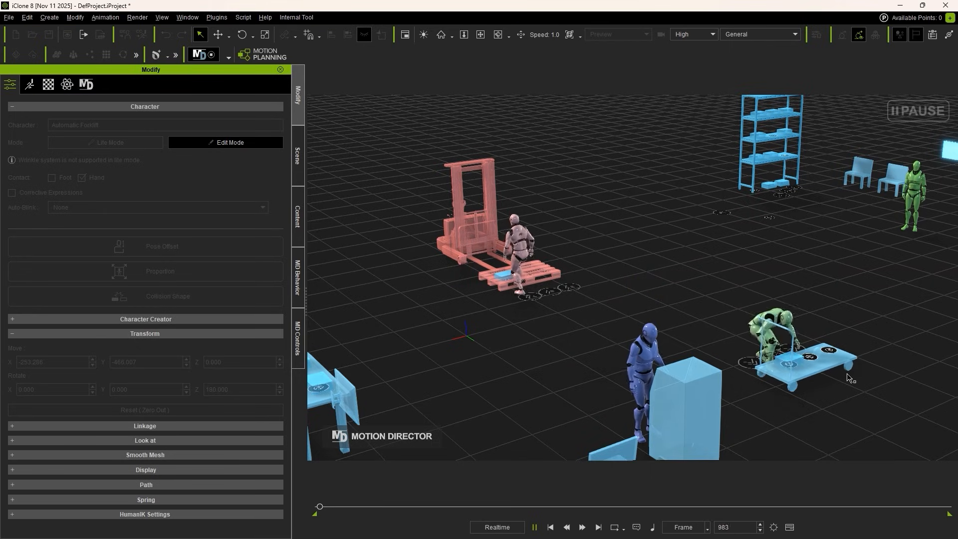
middle_click_drag(509, 376, 549, 373)
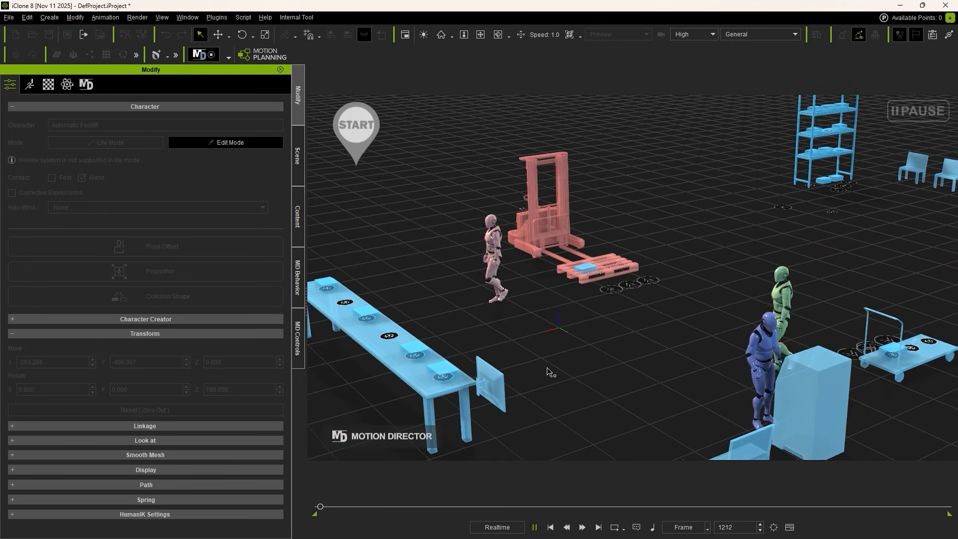
scroll(546, 367, "down", 1)
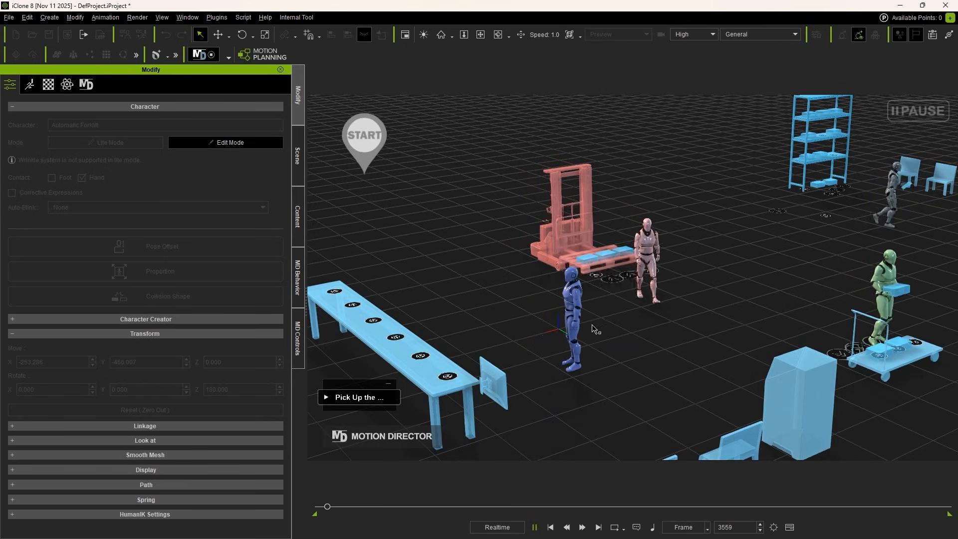
Step: Watch the transport simulation around the forklift, cart and shelf, and open the Motion Planning node graph
middle_click_drag(650, 339, 511, 348)
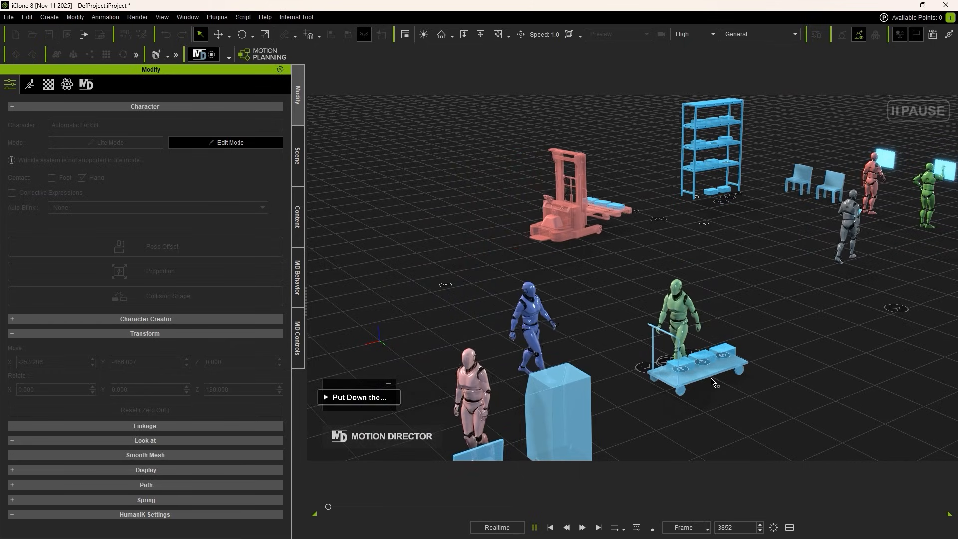
middle_click_drag(714, 382, 579, 382)
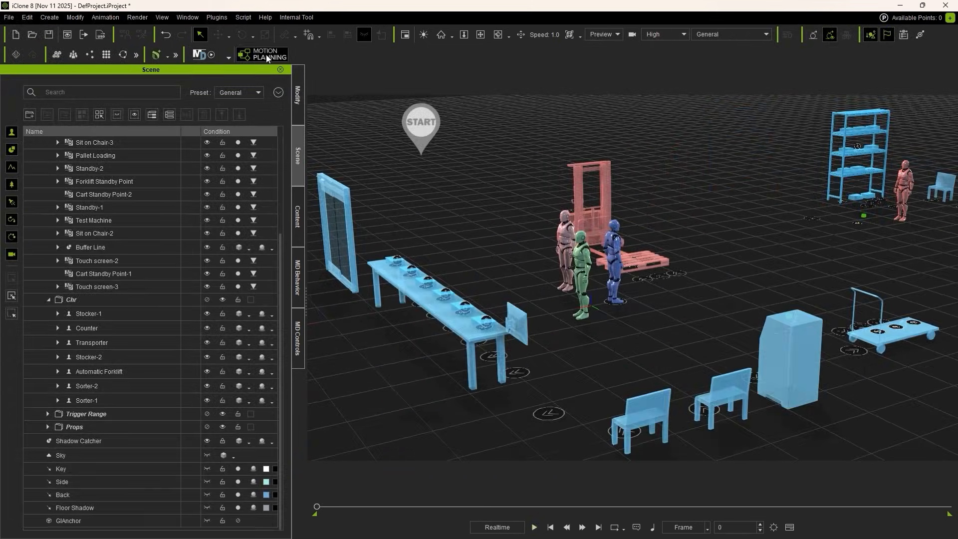
left_click(267, 57)
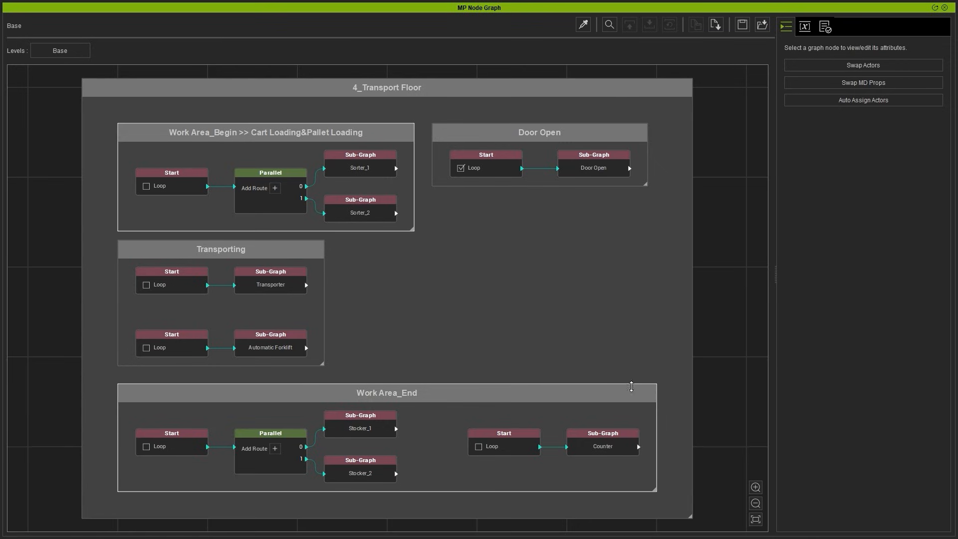
Step: Examine the Sorter_1 and Sorter_2 sub-graphs in the Work Area_Begin >> Cart Loading&Pallet Loading group, and open Sorter_1
left_click(229, 133)
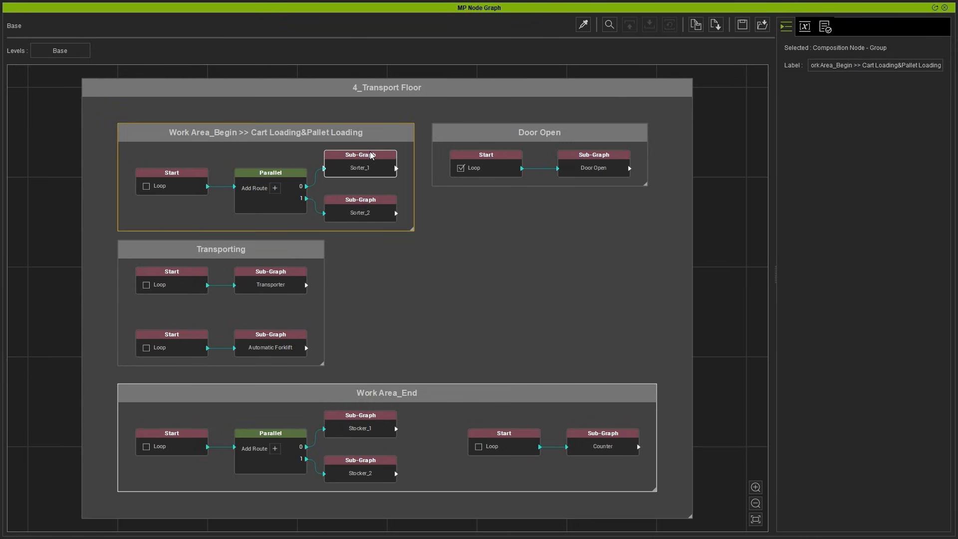
key("f")
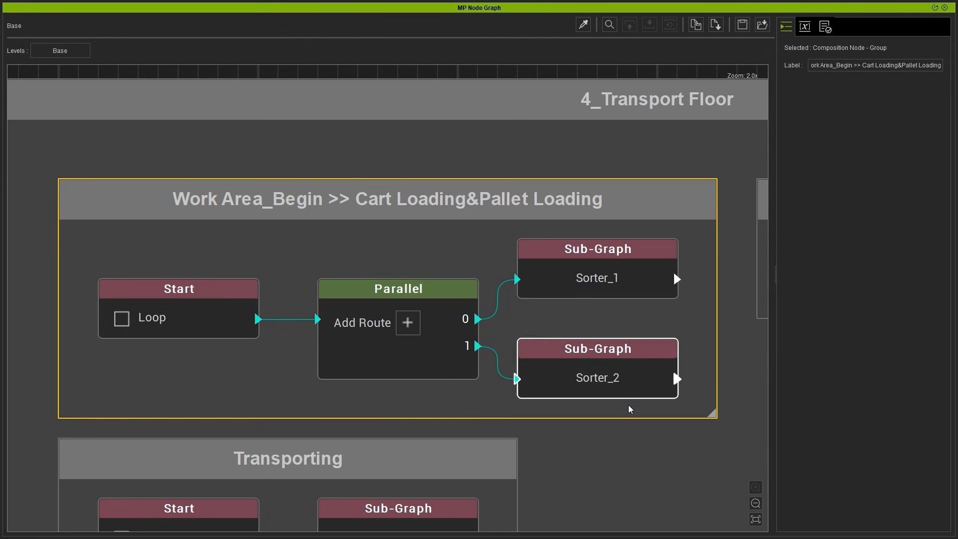
left_click(647, 270)
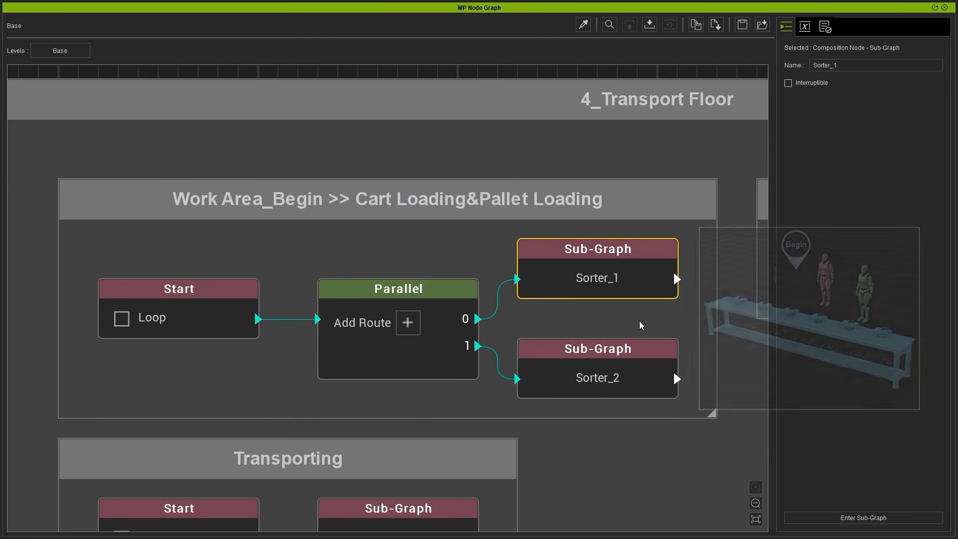
left_click(636, 349)
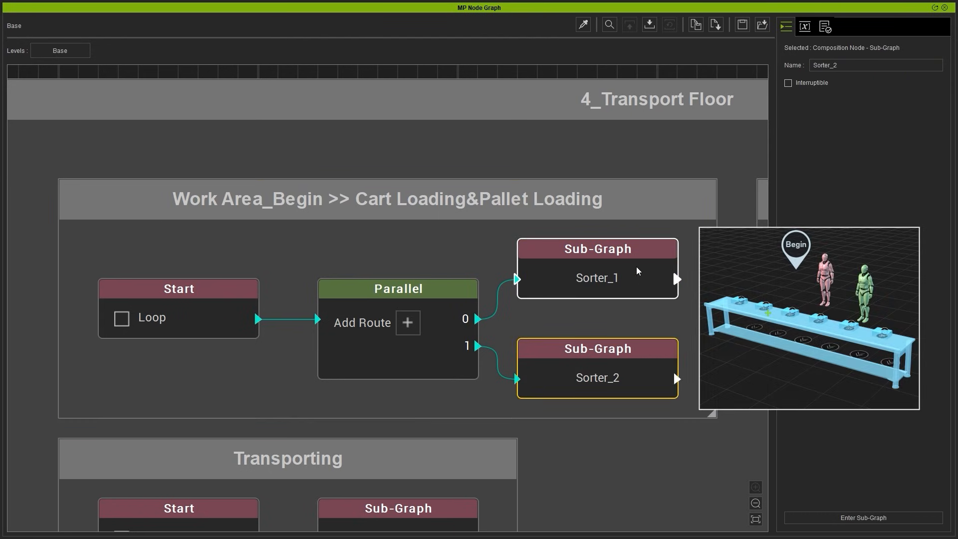
left_click(606, 269)
double_click(602, 267)
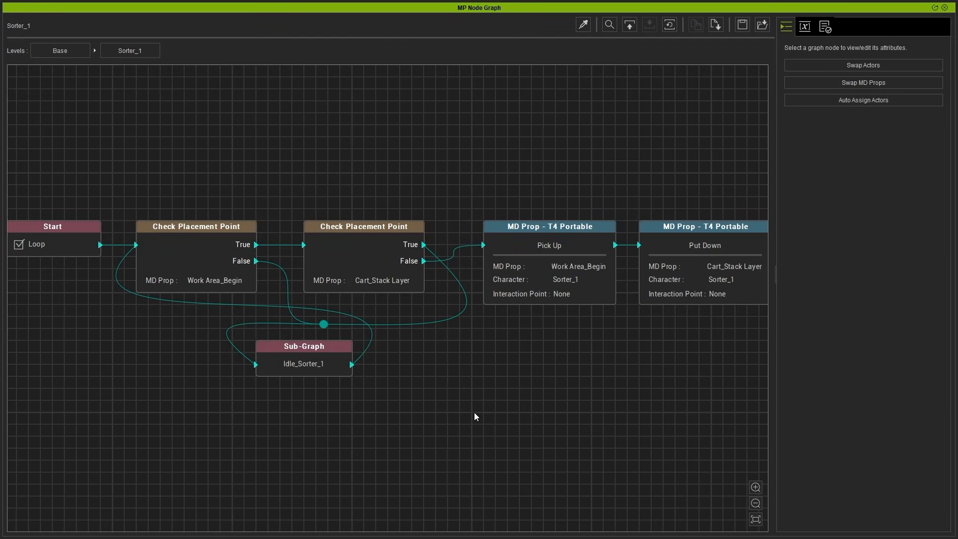
Step: Inspect the Start node and the MD Prop and placement settings of the Work Area_Begin Check Placement Point node
left_click(77, 245)
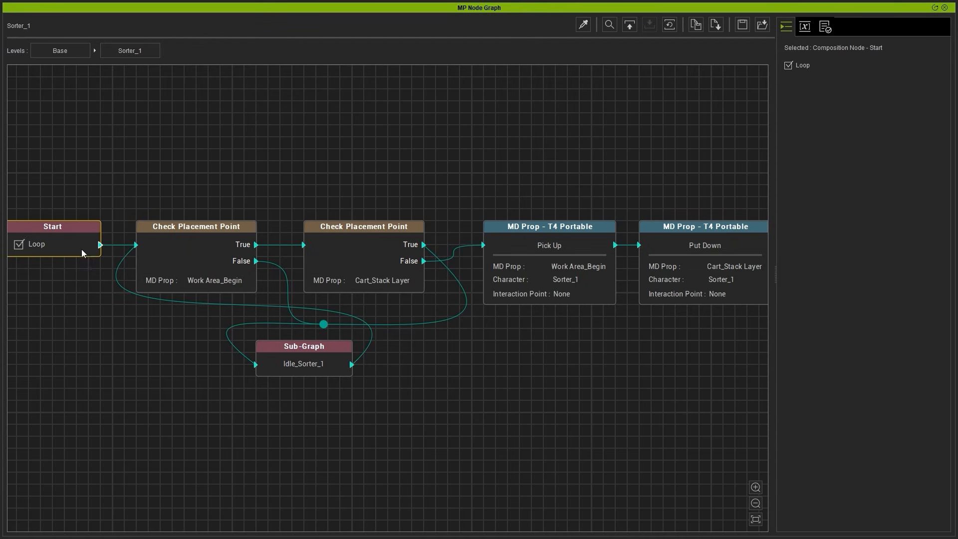
left_click(188, 258)
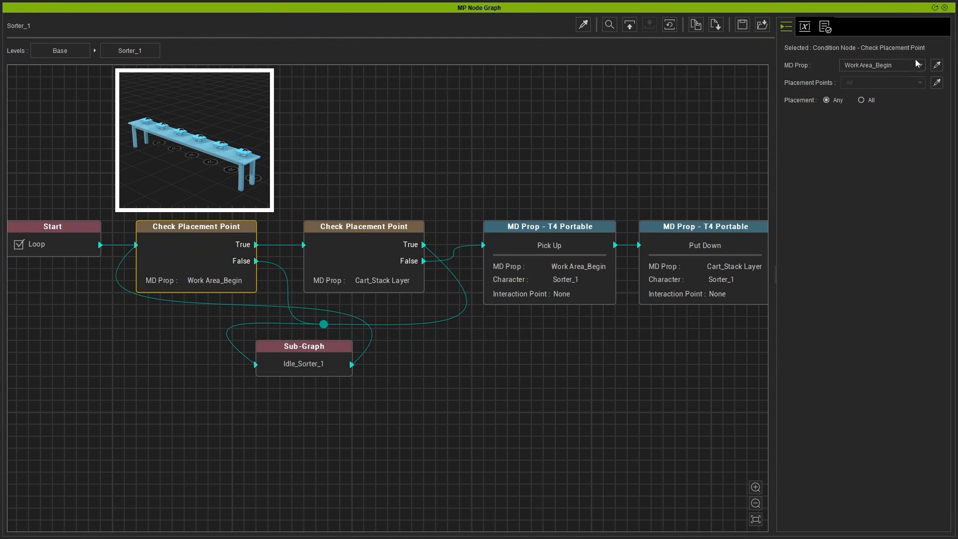
left_click(903, 67)
left_click(903, 70)
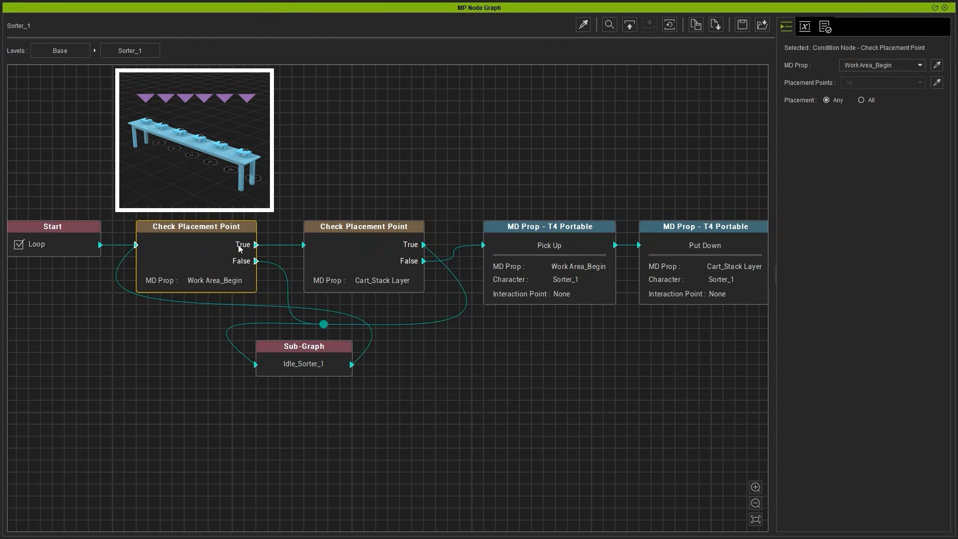
Step: Follow the True route to the Cart_Stack Layer Check Placement Point node and inspect its MD Prop and placement settings
left_click(275, 244)
left_click(350, 255)
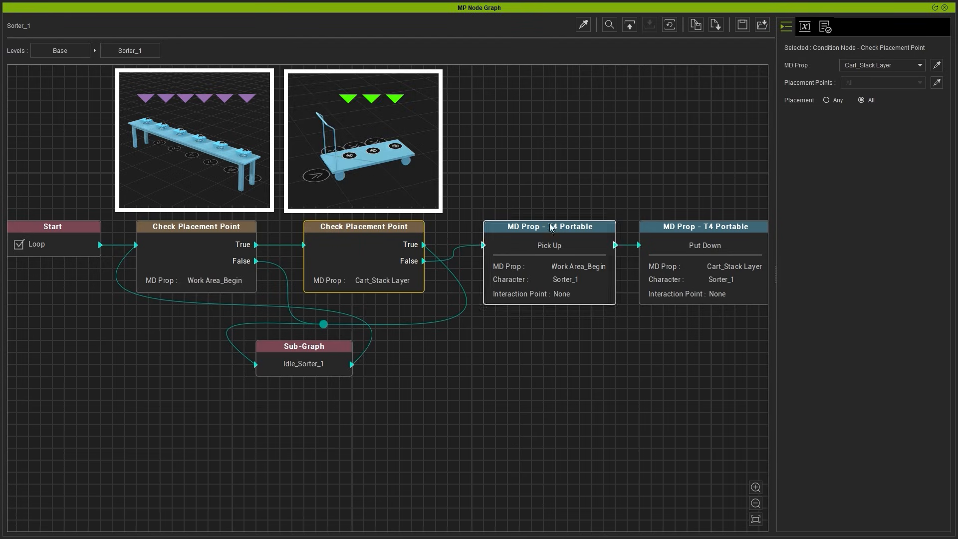
left_click(873, 65)
left_click(882, 63)
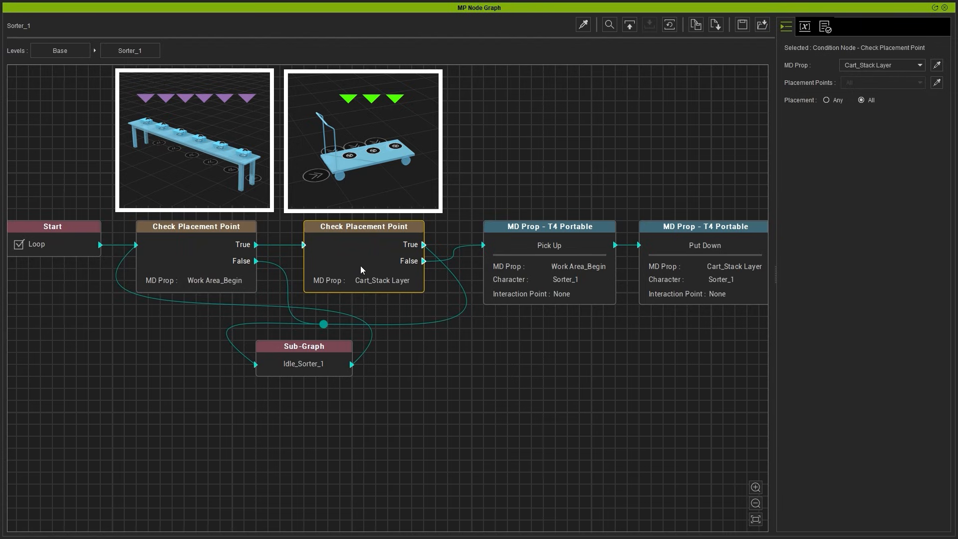
Step: Follow the cart check's False route and inspect the settings of Sorter_1's Pick Up and Put Down nodes
left_click(448, 259)
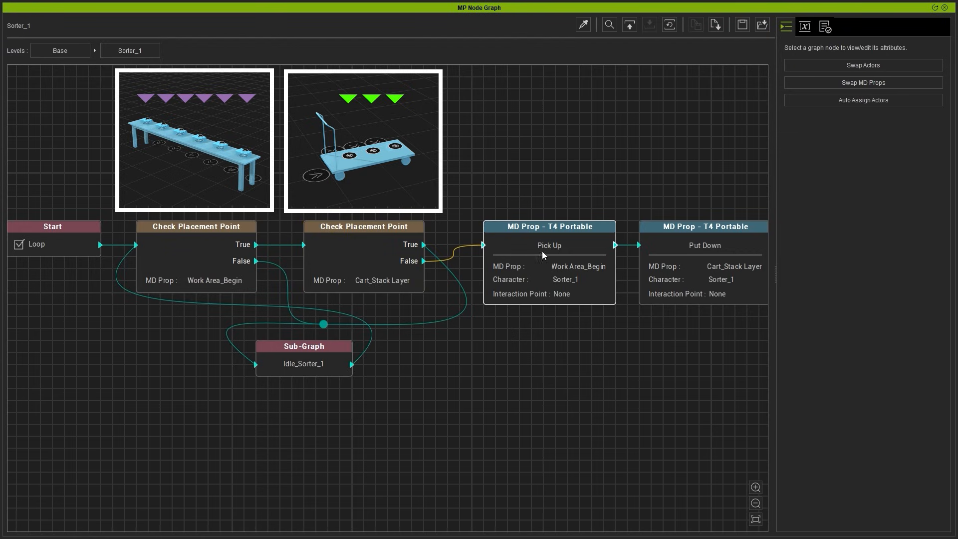
left_click(562, 259)
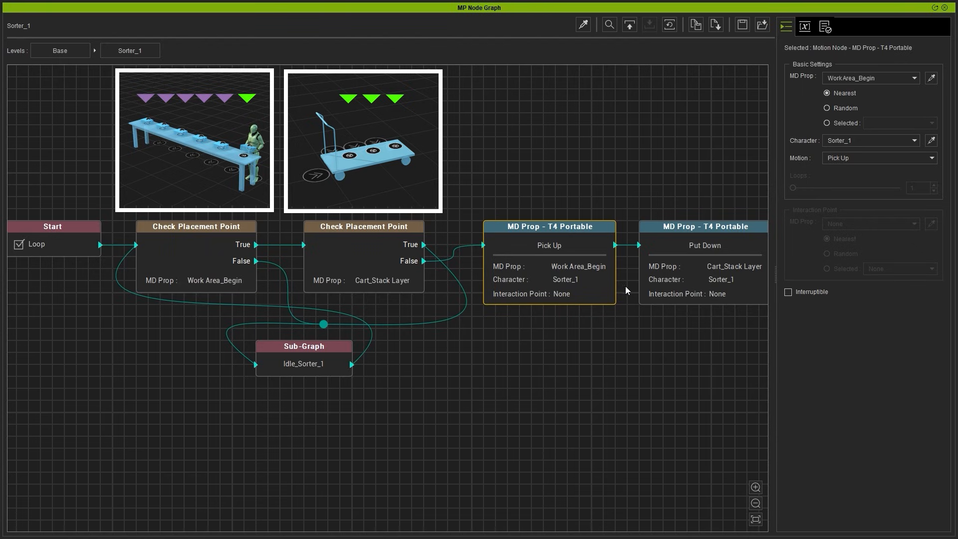
left_click(689, 277)
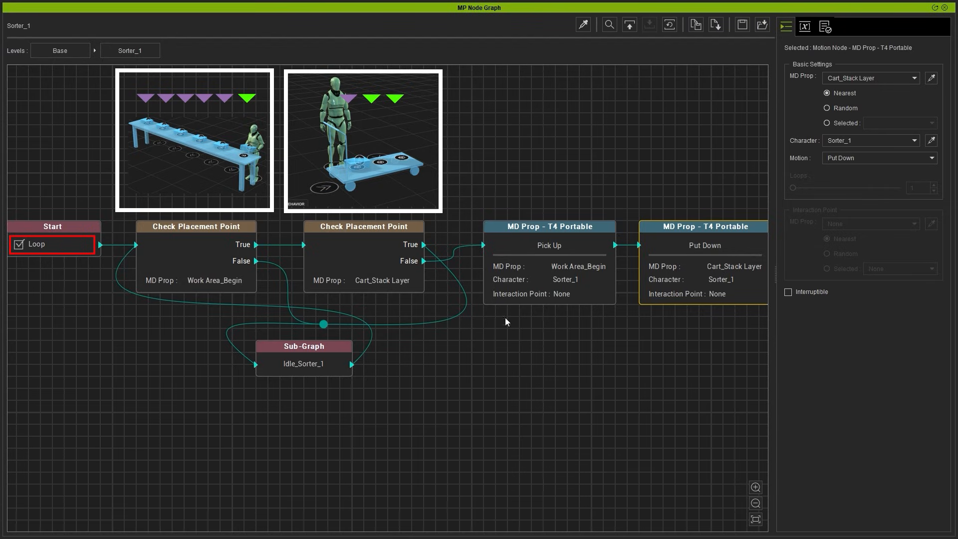
Step: Trace the table check's False route and the cart check's True route to the Idle_Sorter_1 sub-graph
left_click(207, 268)
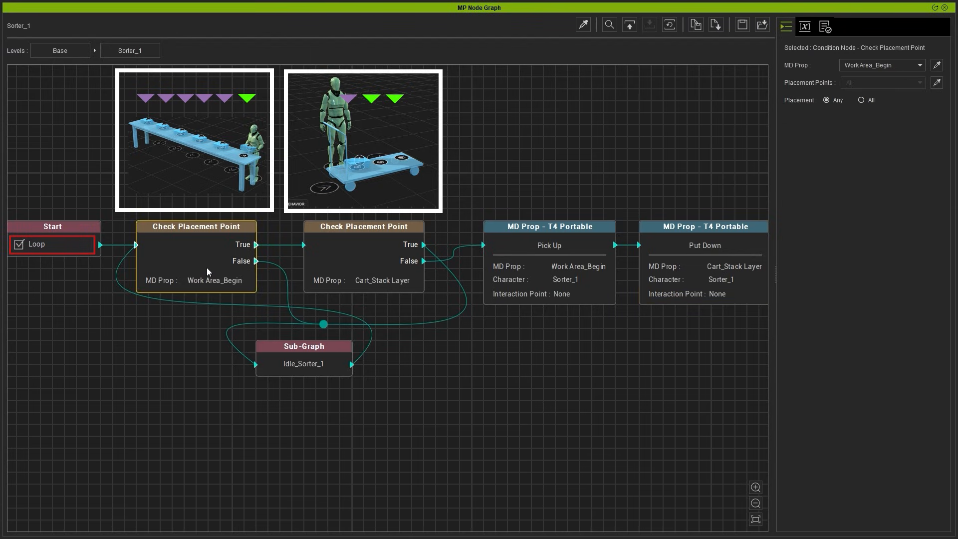
left_click(301, 319)
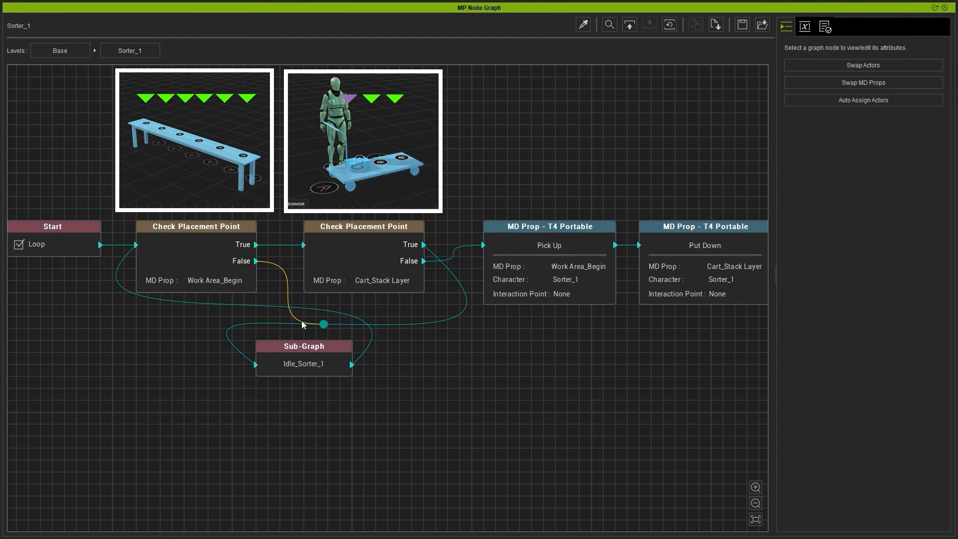
left_click(389, 256)
left_click(461, 313)
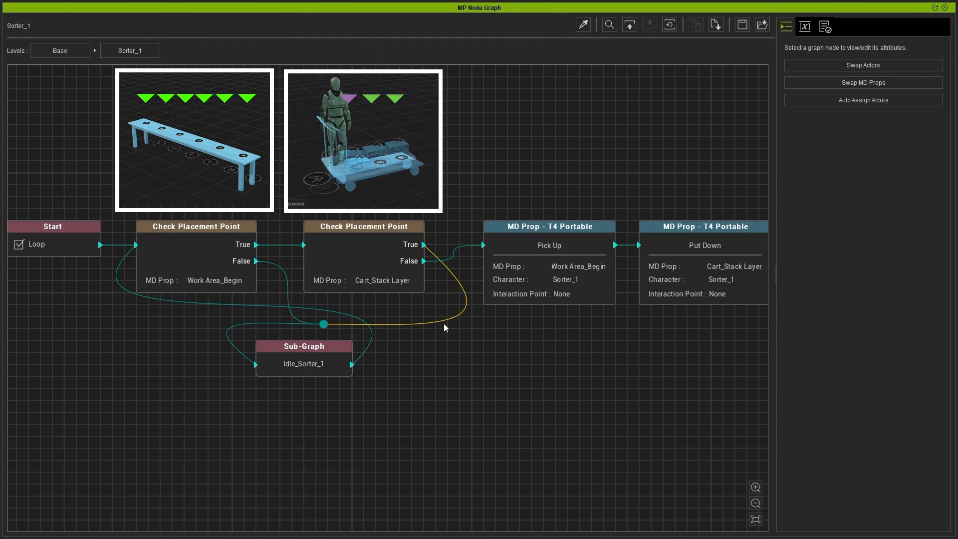
left_click(322, 348)
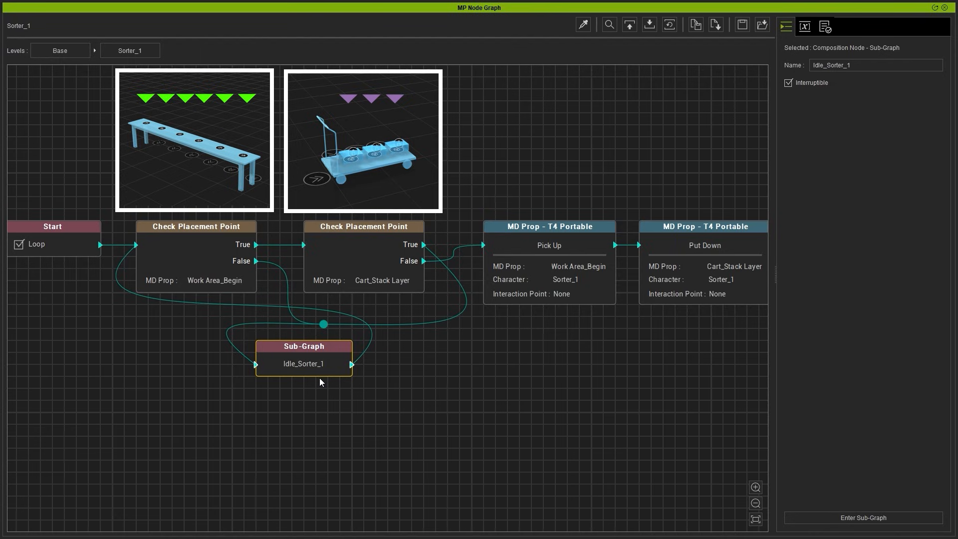
left_click(338, 397)
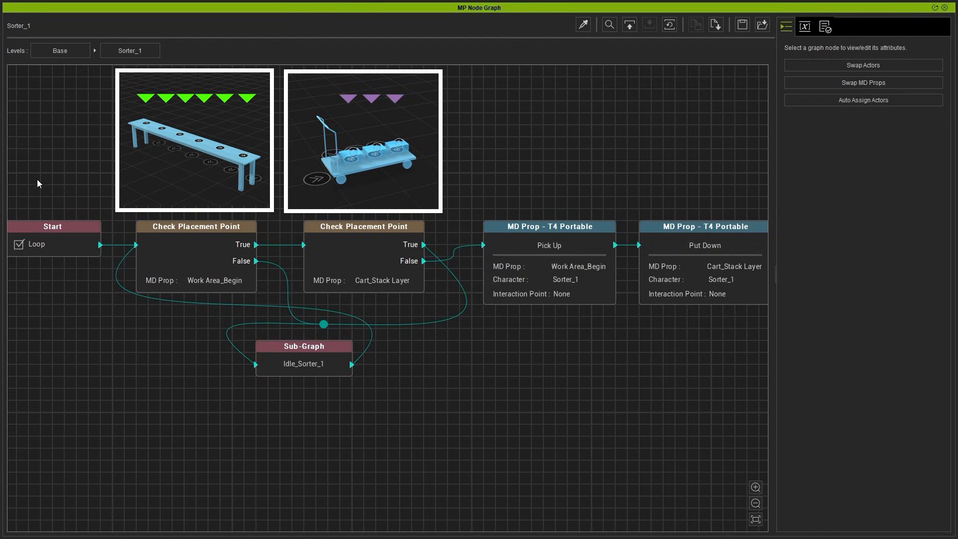
Step: Return to the Base level, examine the Transporting group's two sub-graphs, and open Transporter
left_click(55, 52)
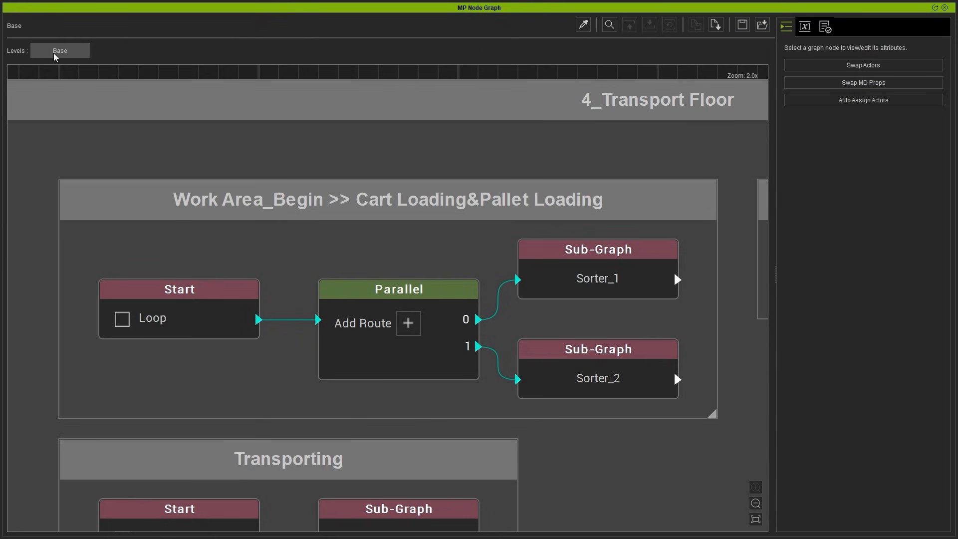
scroll(401, 260, "down", 5)
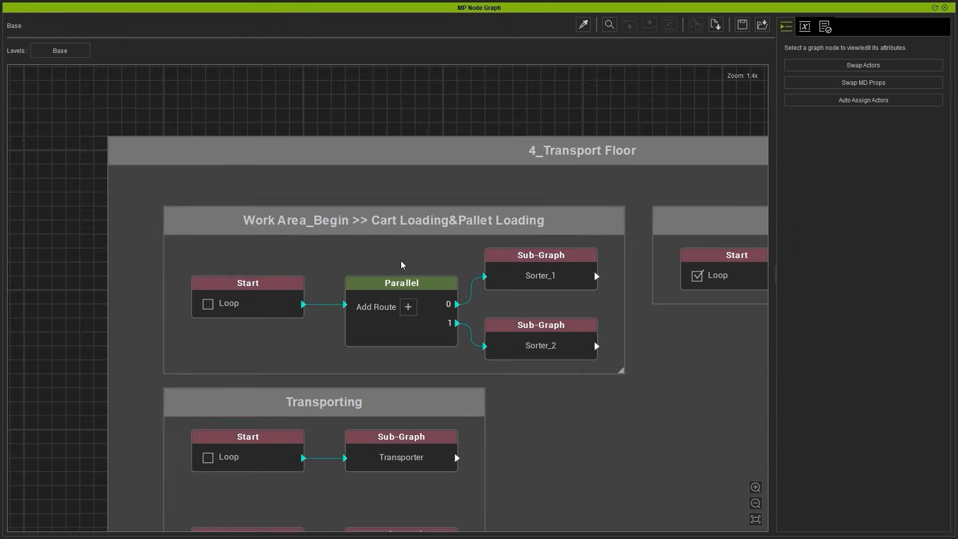
left_click(368, 366)
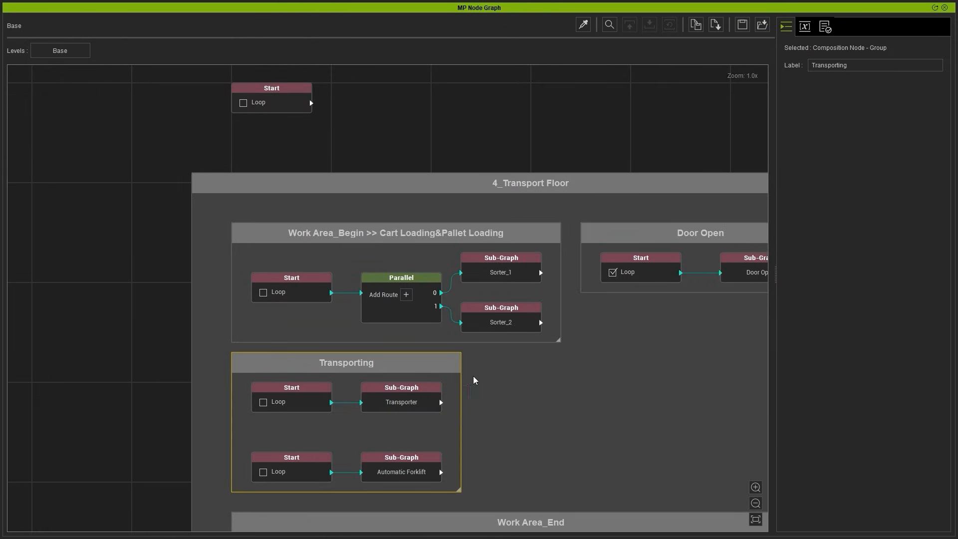
left_click(400, 406)
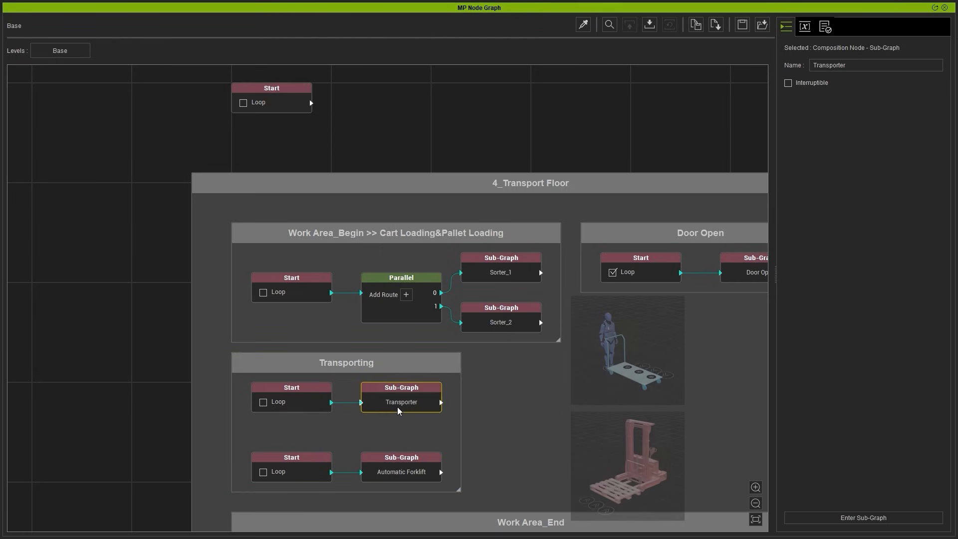
left_click(405, 465)
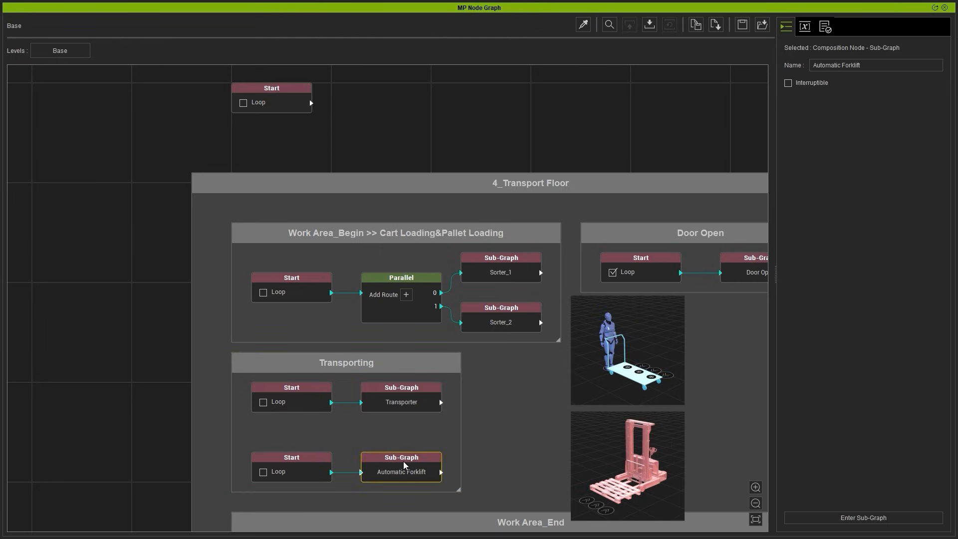
double_click(401, 405)
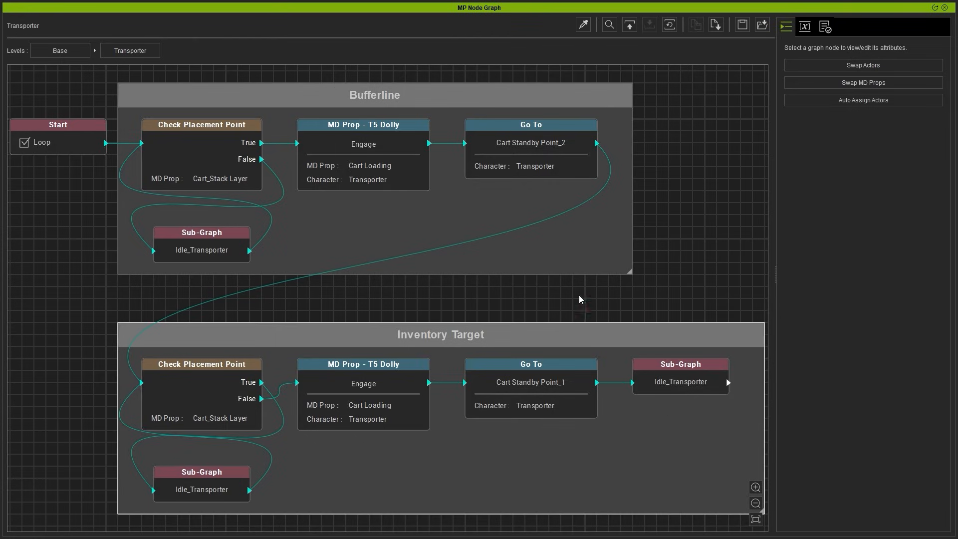
Step: Examine the Bufferline group's True route from the Cart_Stack Layer placement check through the dolly Engage and Go To nodes
left_click(430, 110)
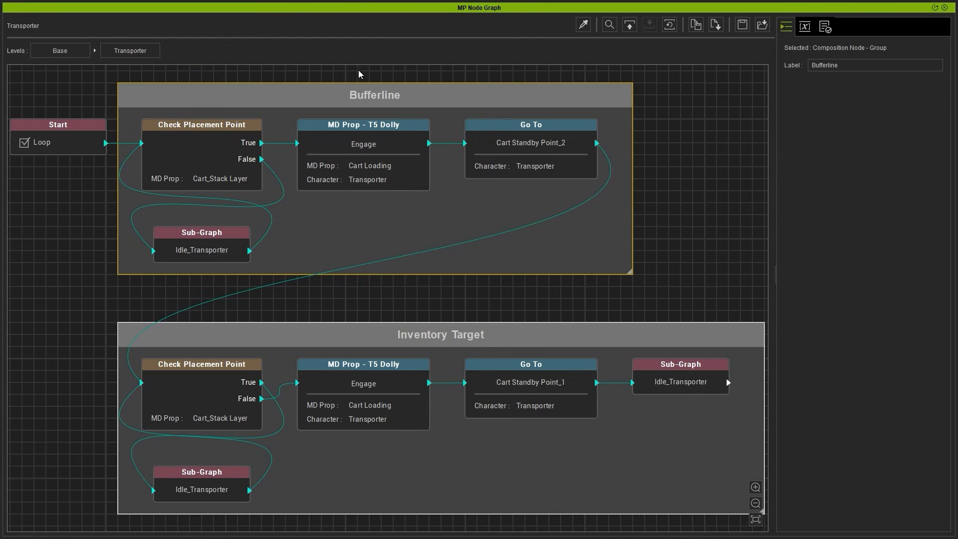
scroll(369, 74, "up", 2)
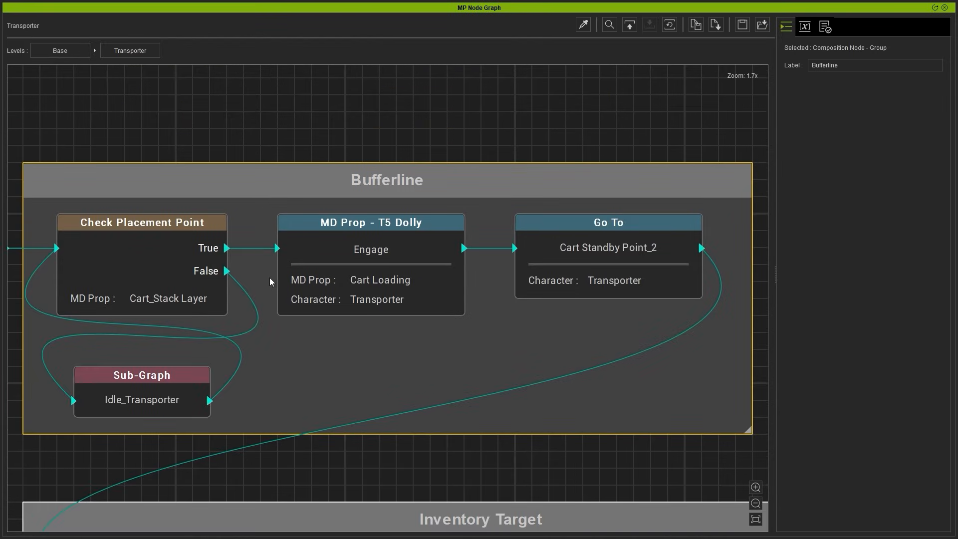
left_click(203, 307)
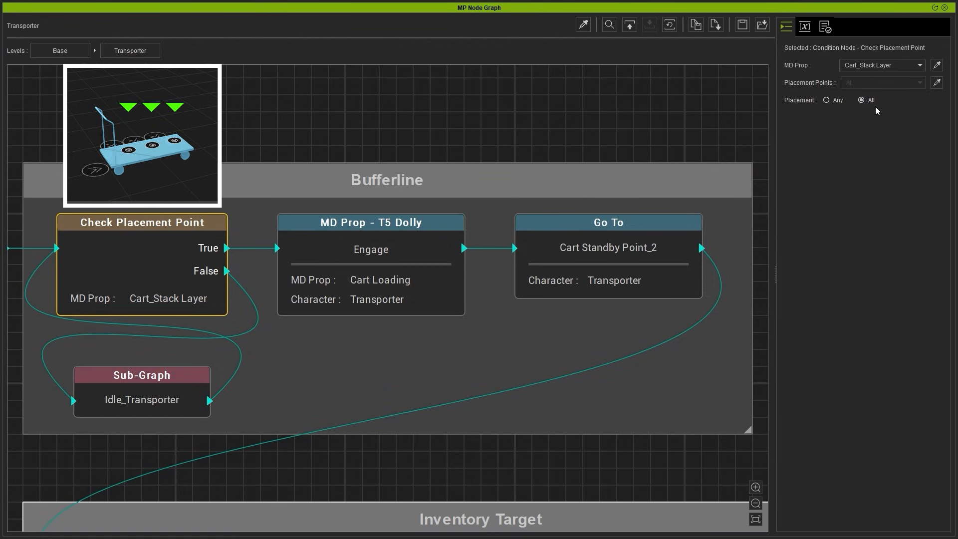
left_click(256, 256)
left_click(371, 263)
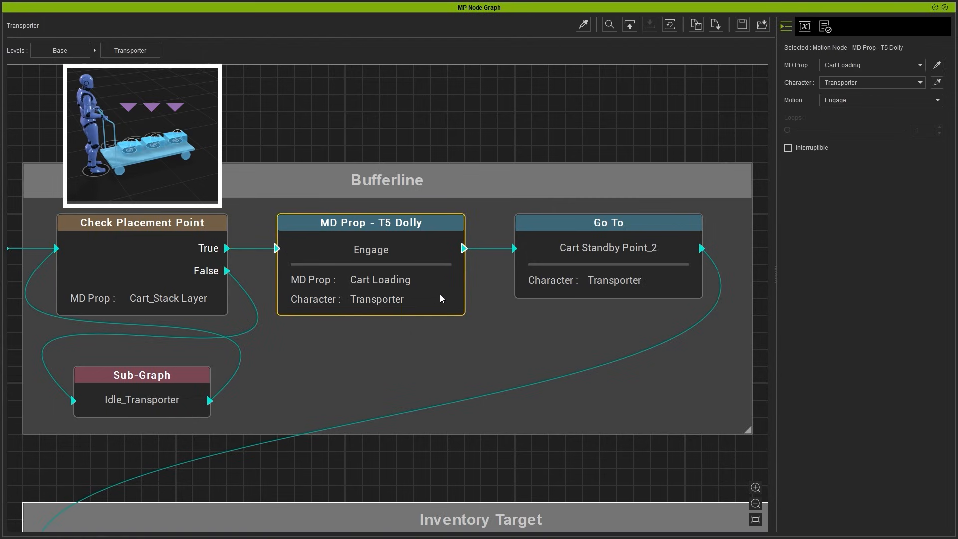
left_click(590, 288)
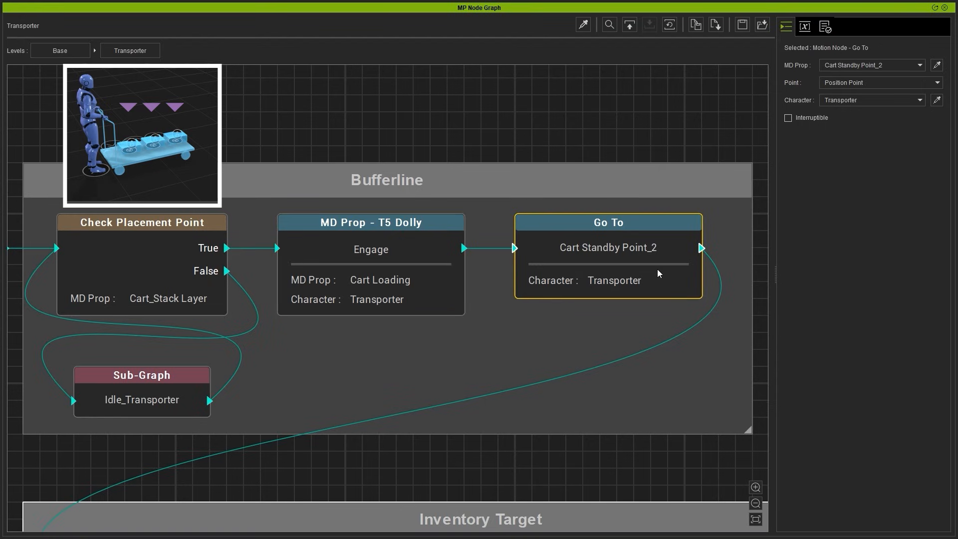
Step: Trace the Bufferline placement check's False route to the Idle_Transporter sub-graph
left_click(245, 289)
left_click(181, 379)
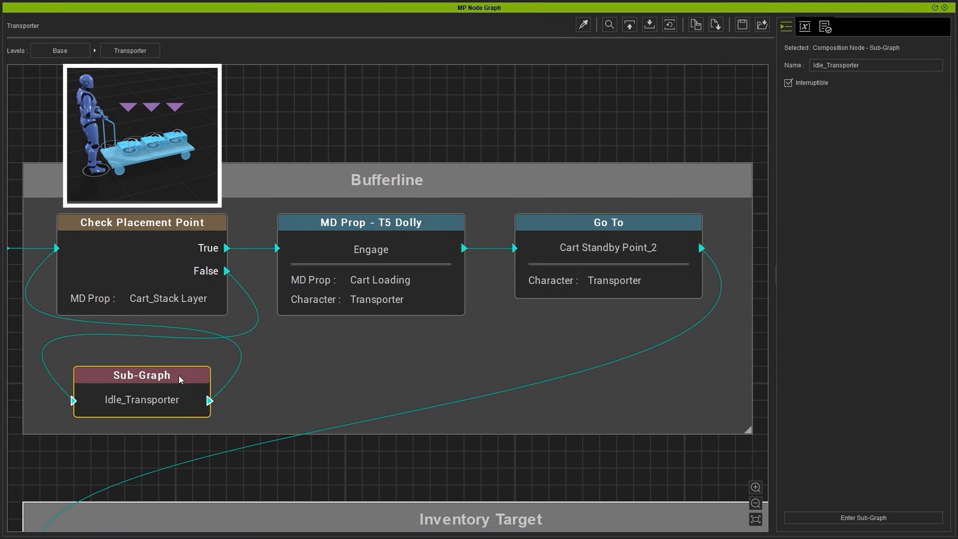
left_click(238, 370)
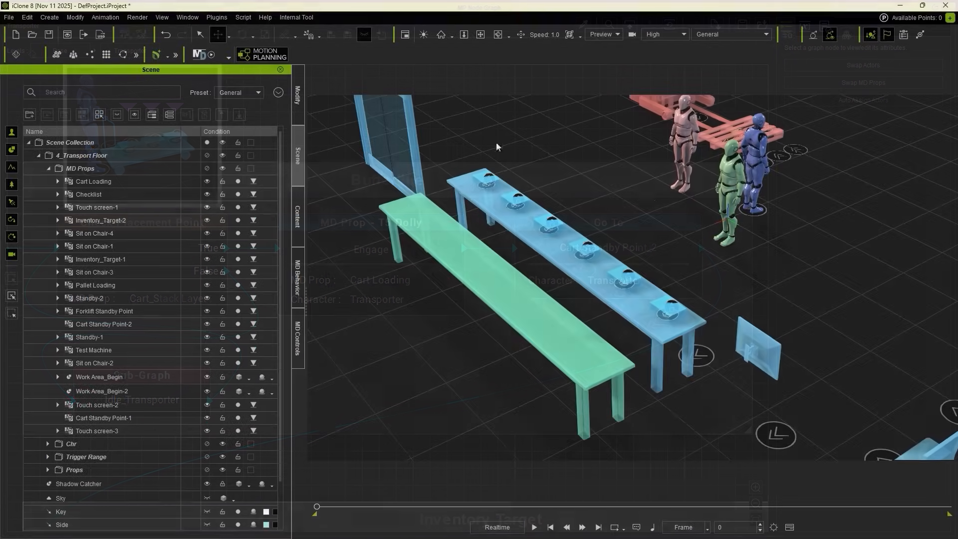
Step: Inspect the green Work Area_Begin-2 table beside the original work table with its six packages
left_click(543, 313)
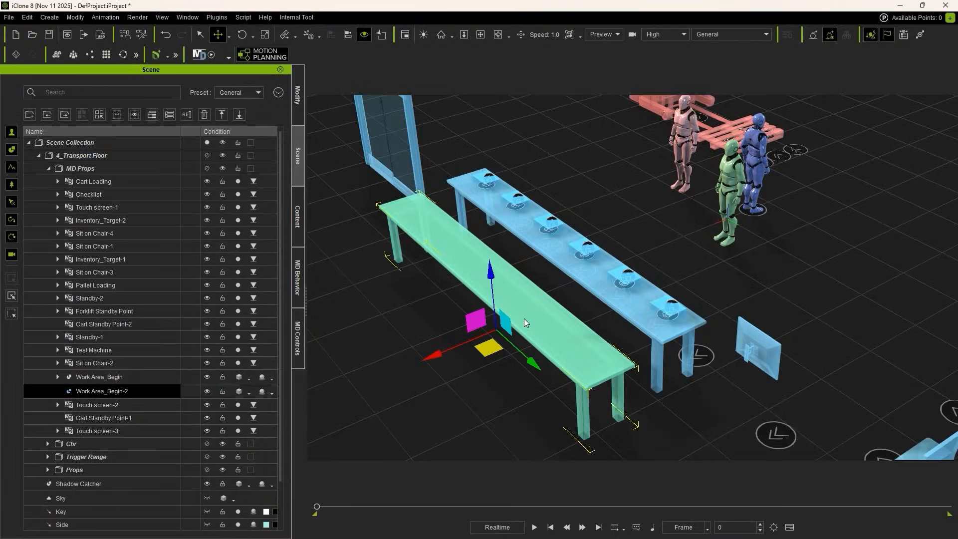
right_click_drag(558, 177, 646, 172)
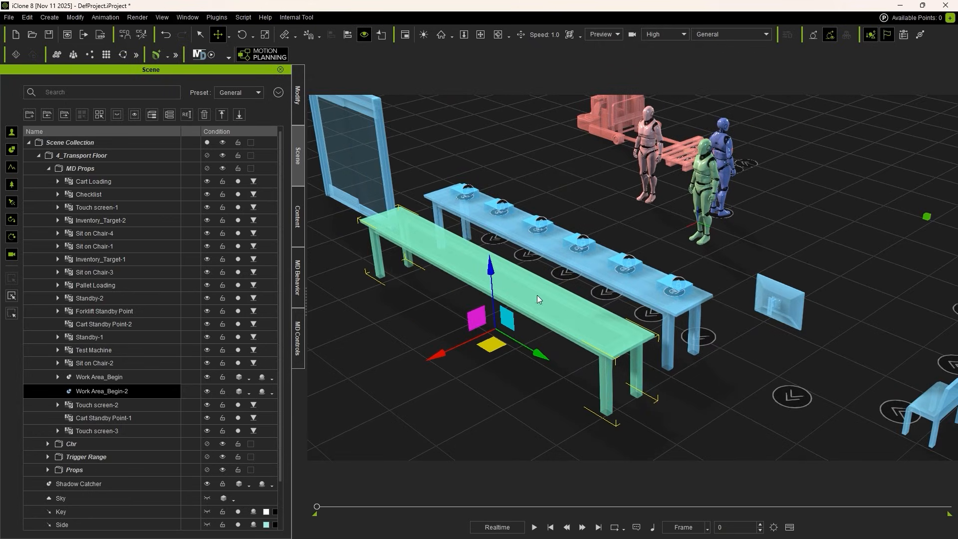
right_click_drag(542, 249, 547, 257)
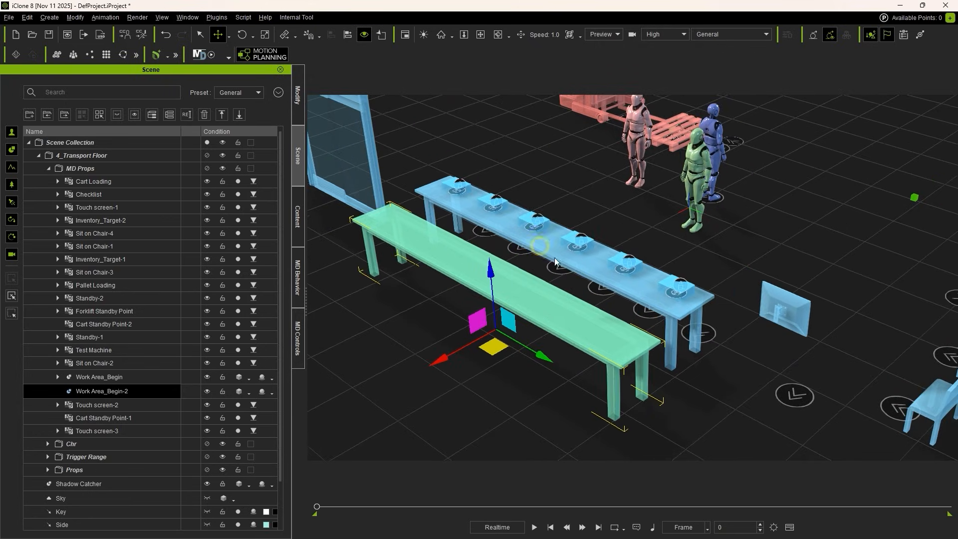
middle_click_drag(548, 231, 548, 248)
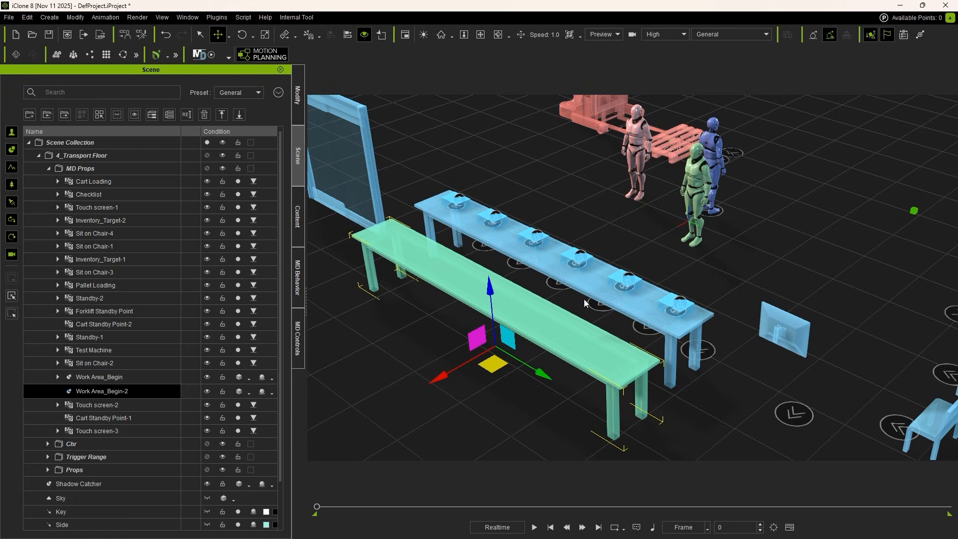
left_click(554, 246)
left_click_drag(554, 239, 511, 217, "alt")
Step: Attach Package_4, Package_5 and Package_6 to Work Area_Begin-2 and place them on the green table
left_click(58, 377)
left_click(107, 406)
left_click(111, 419)
left_click(115, 431)
left_click(120, 444)
left_click(124, 456)
left_click(128, 470)
left_click(129, 446, "shift")
right_click(511, 216)
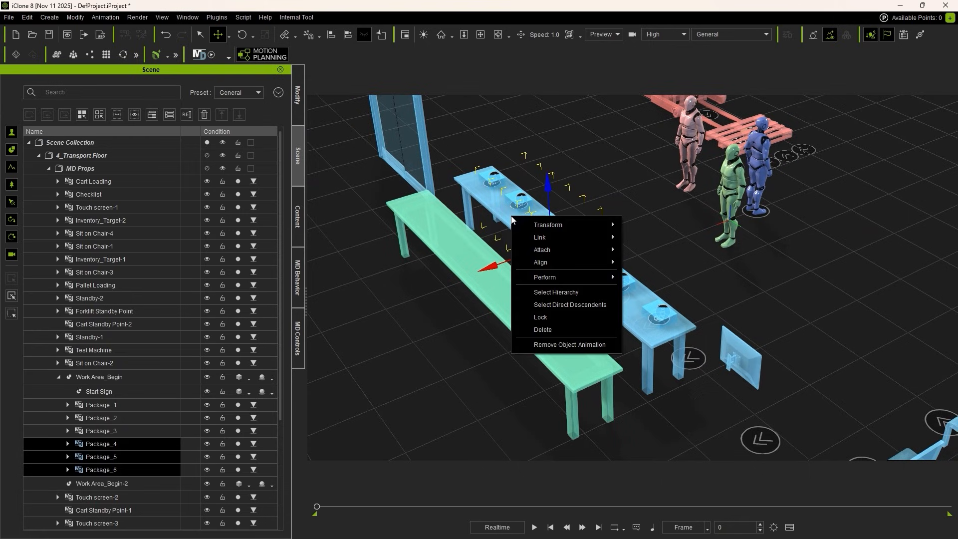
mouse_move(551, 249)
left_click(644, 249)
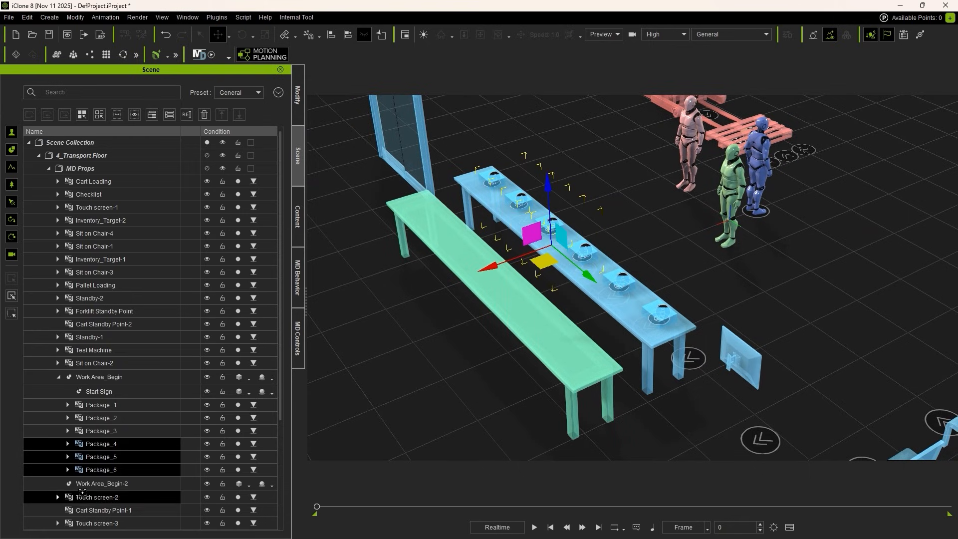
left_click(144, 485)
mouse_move(397, 272)
left_mouse_down("alt")
mouse_move(478, 258)
mouse_move(411, 280)
left_mouse_up("alt")
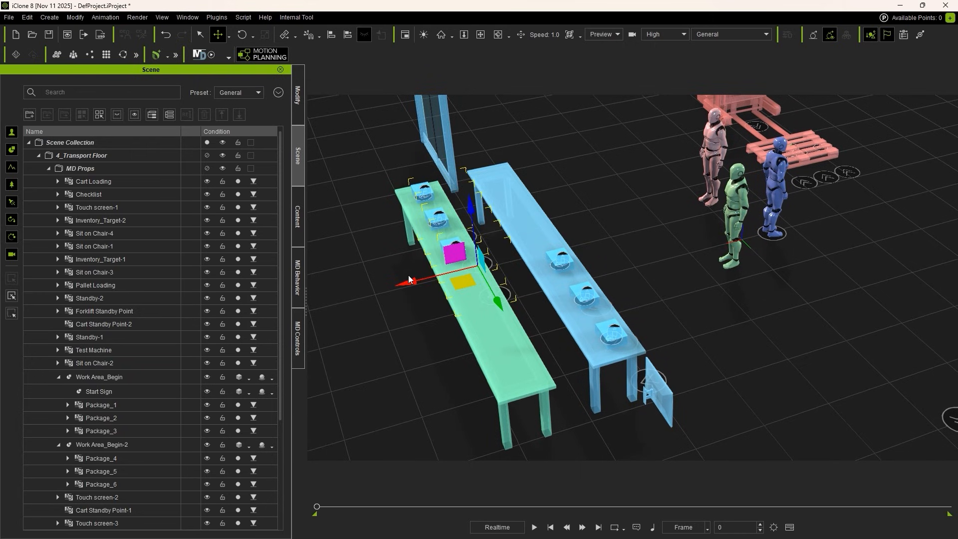
Step: Rotate the original blue work table perpendicular to the green one and move it to the far side of the door
left_click_drag(532, 244, 529, 183, "alt")
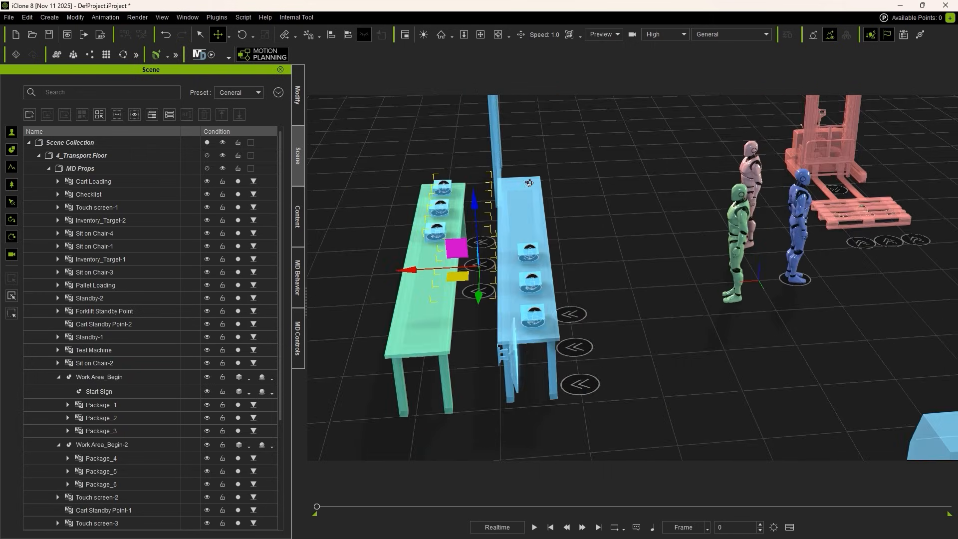
left_click_drag(614, 206, 599, 224, "alt")
left_click(536, 294)
left_click_drag(599, 225, 569, 249, "alt")
key("s")
key("e")
key("s")
key("w")
left_click_drag(604, 250, 649, 200)
Step: Move the green table with its packages into the original table's former place beside the door and touch screen
left_click_drag(616, 180, 594, 134, "alt")
left_click_drag(635, 218, 640, 216)
left_click_drag(456, 319, 471, 296, "alt")
left_click(466, 313)
left_click_drag(536, 325, 612, 324)
left_click_drag(611, 324, 542, 320, "alt")
left_click(495, 309)
left_click(497, 310)
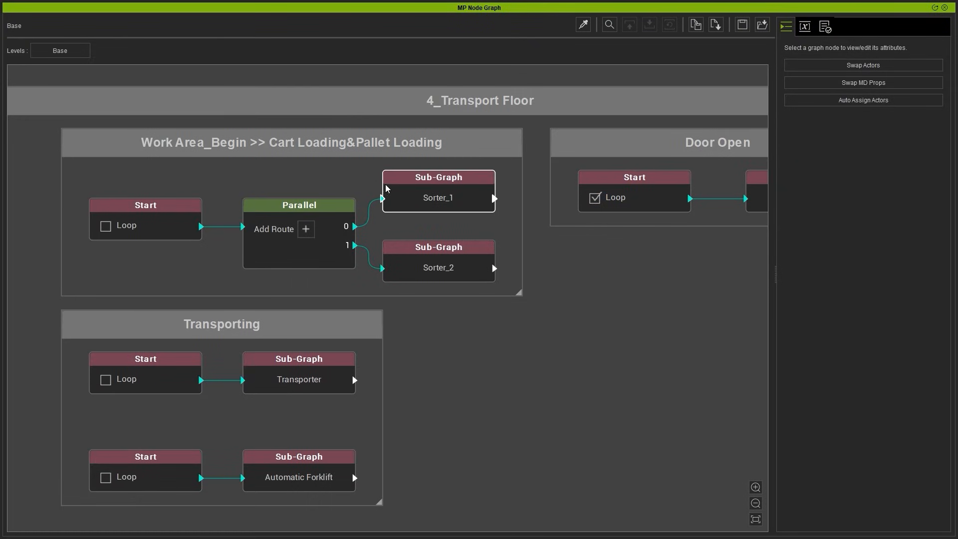
Step: Open the Sorter_1 sub-graph and set the first Check Placement Point's MD Prop to Work Area_Begin-2
left_click(462, 209)
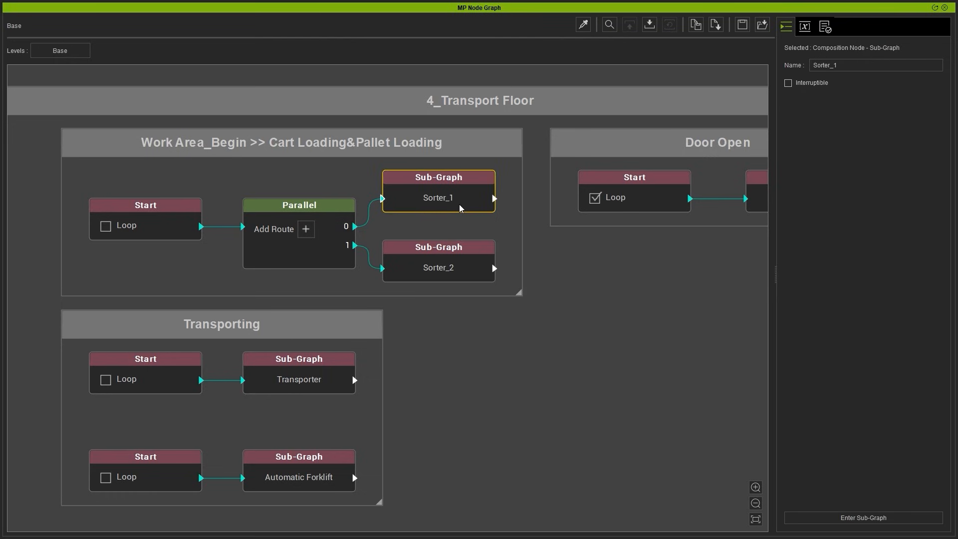
double_click(460, 208)
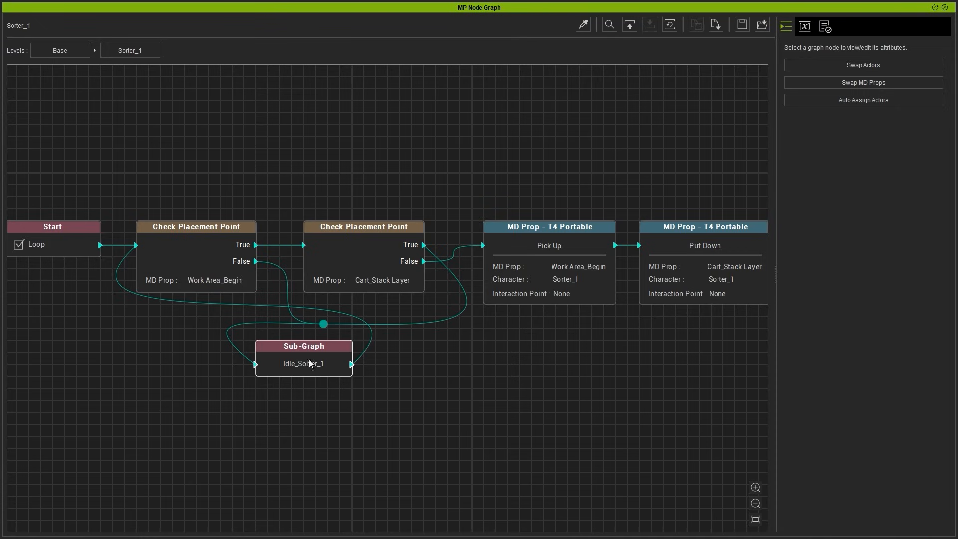
left_click(197, 245)
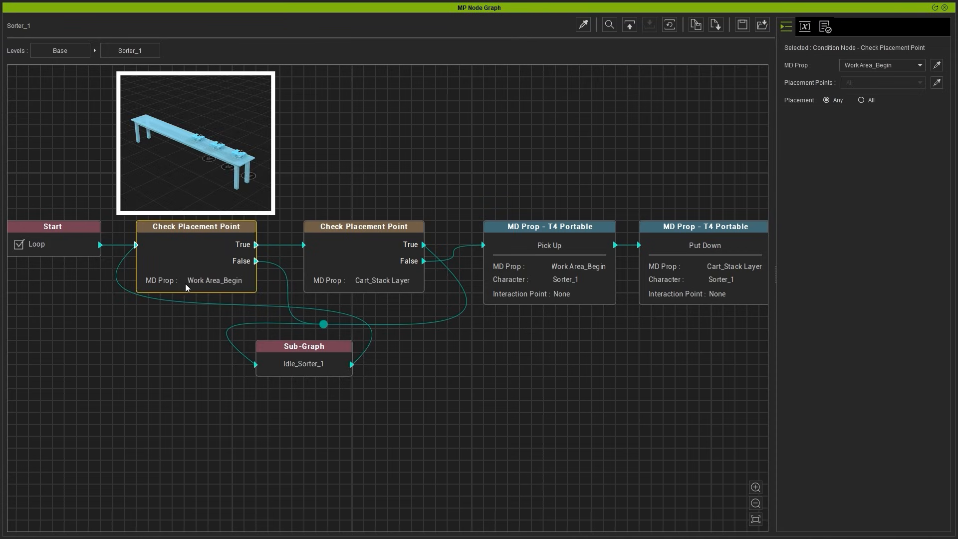
left_click(886, 67)
scroll(879, 141, "down", 2)
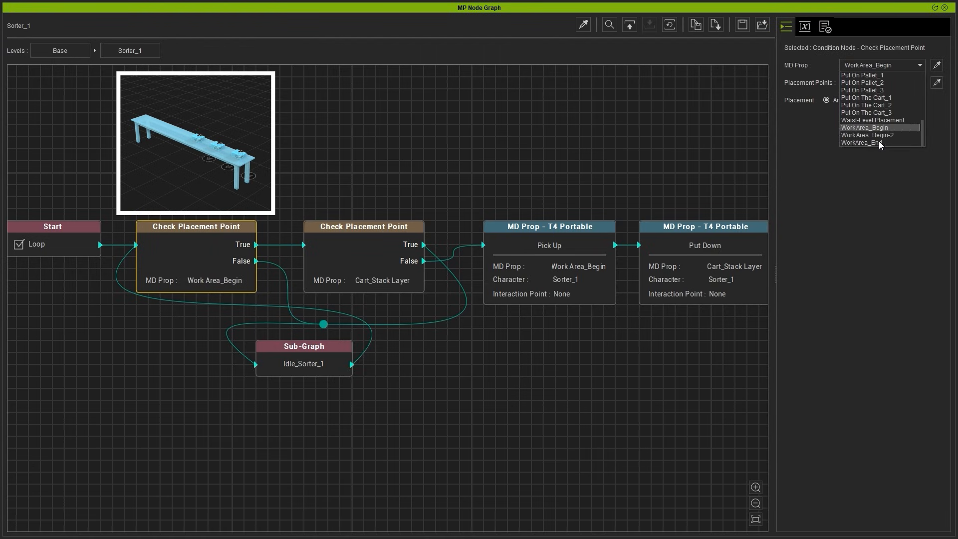
left_click(895, 135)
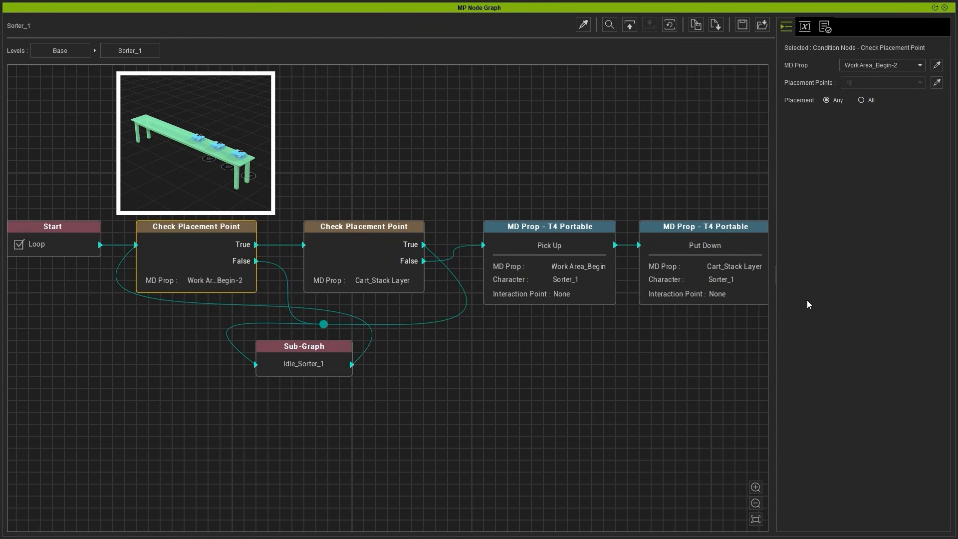
Step: Set Sorter_1's Pick Up node MD Prop to Work Area_Begin-2 and watch the sorters work in the simulation
left_click(571, 283)
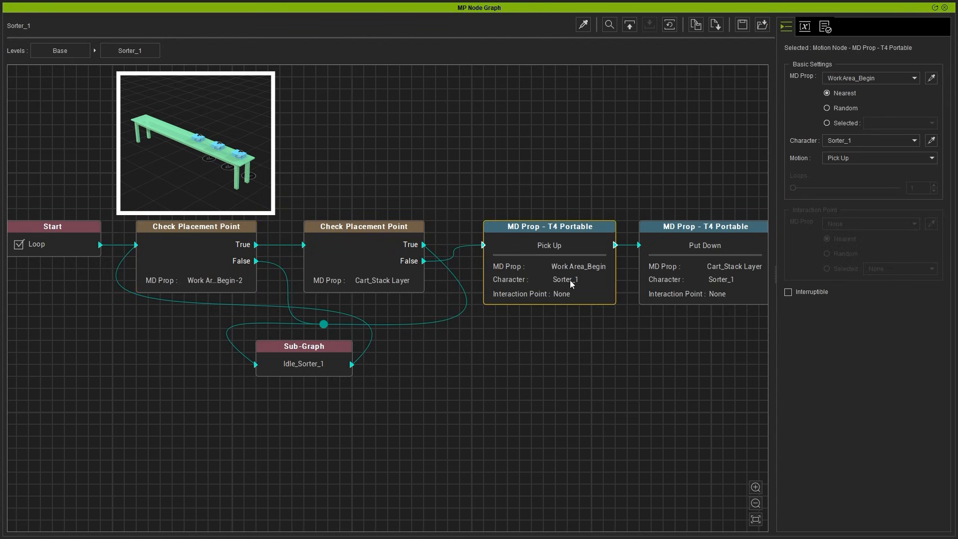
left_click(881, 77)
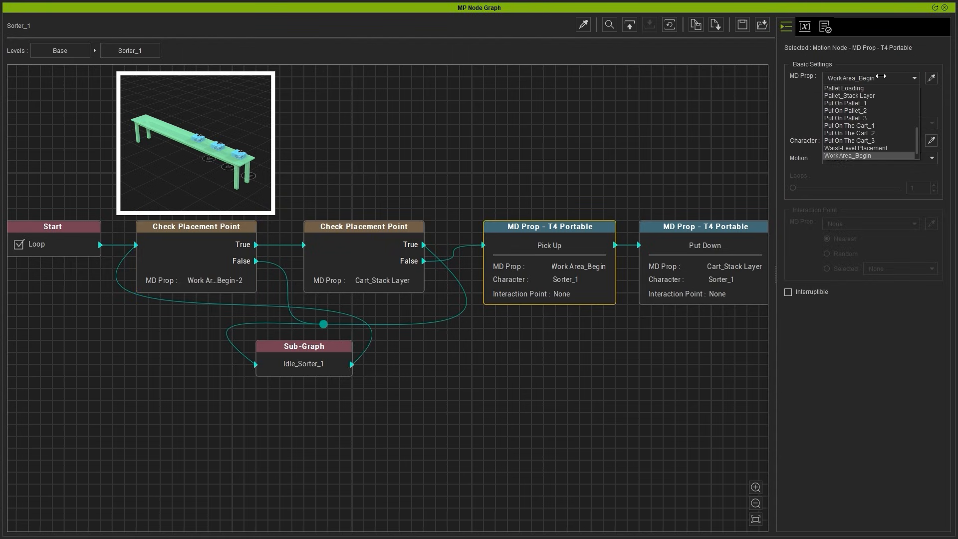
scroll(879, 149, "down", 2)
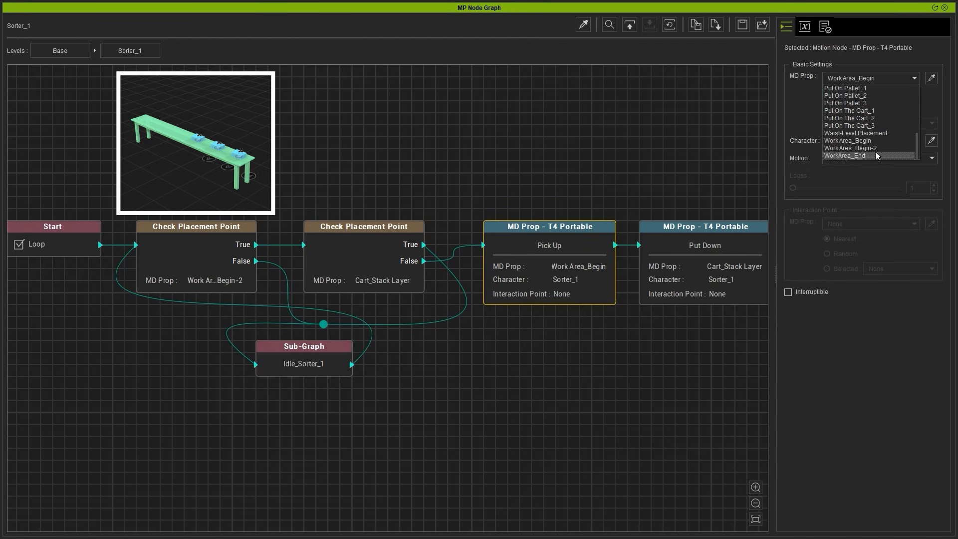
left_click(877, 151)
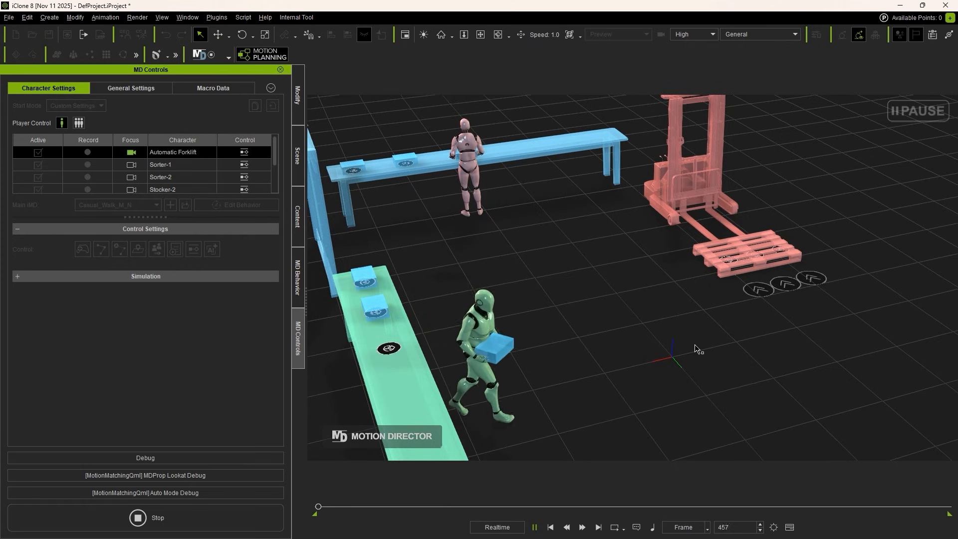
scroll(699, 345, "down", 5)
middle_click_drag(769, 351, 699, 305)
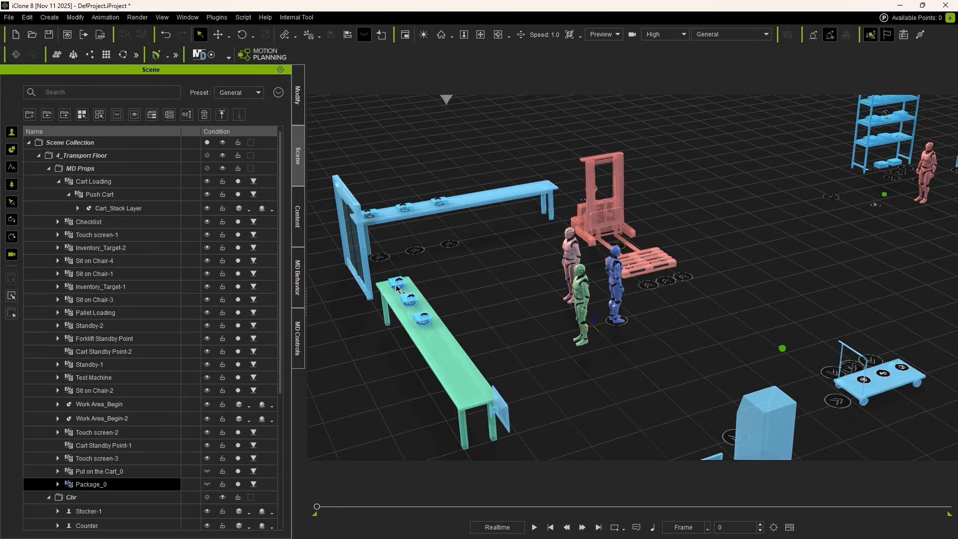
Step: Duplicate Package_4 along the Work Area_Begin-2 table to add a fourth evenly spaced package
right_click_drag(430, 286, 515, 327)
left_click(514, 219)
middle_click_drag(514, 219, 529, 252)
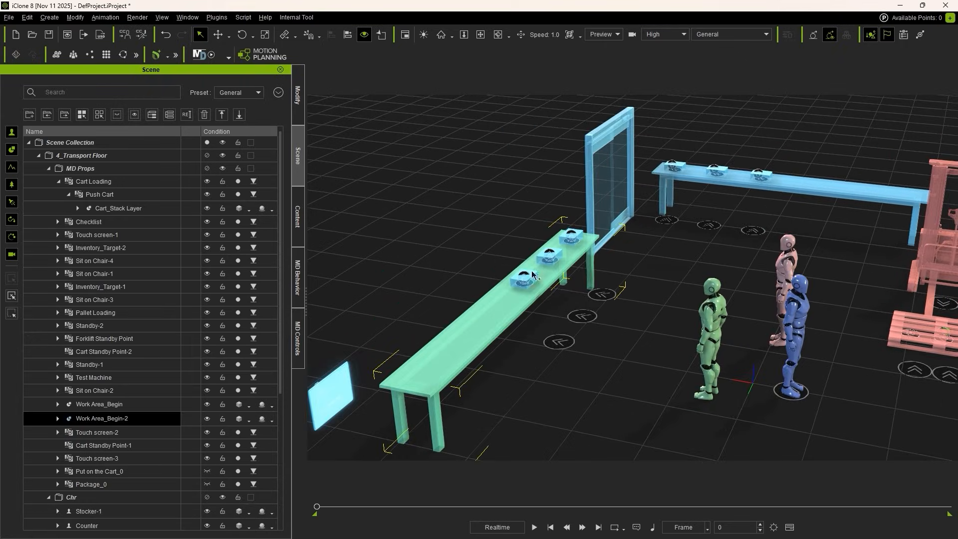
scroll(530, 254, "up", 4)
left_click(110, 422)
left_click(58, 420)
left_click(111, 459)
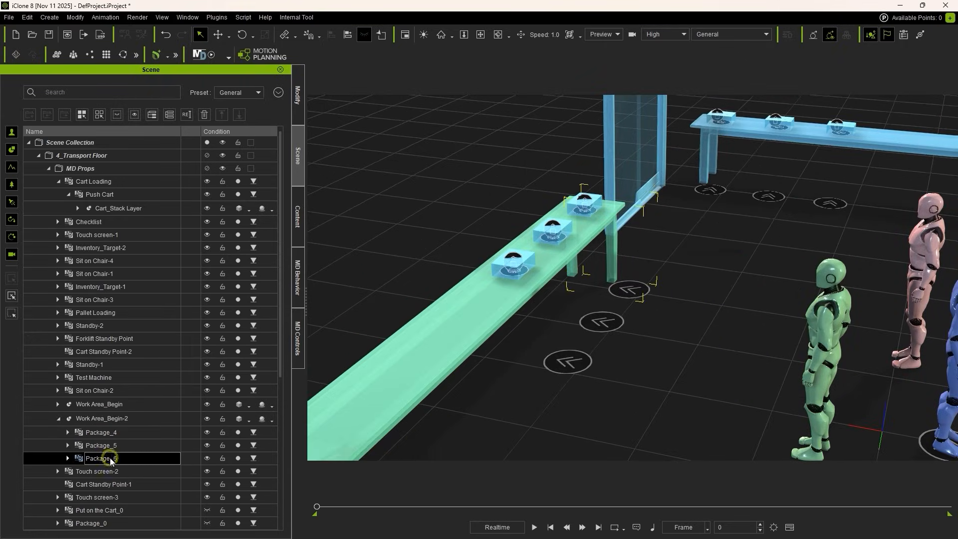
left_click(111, 433)
right_click_drag(654, 314, 554, 365)
middle_click_drag(554, 365, 622, 370)
key("w")
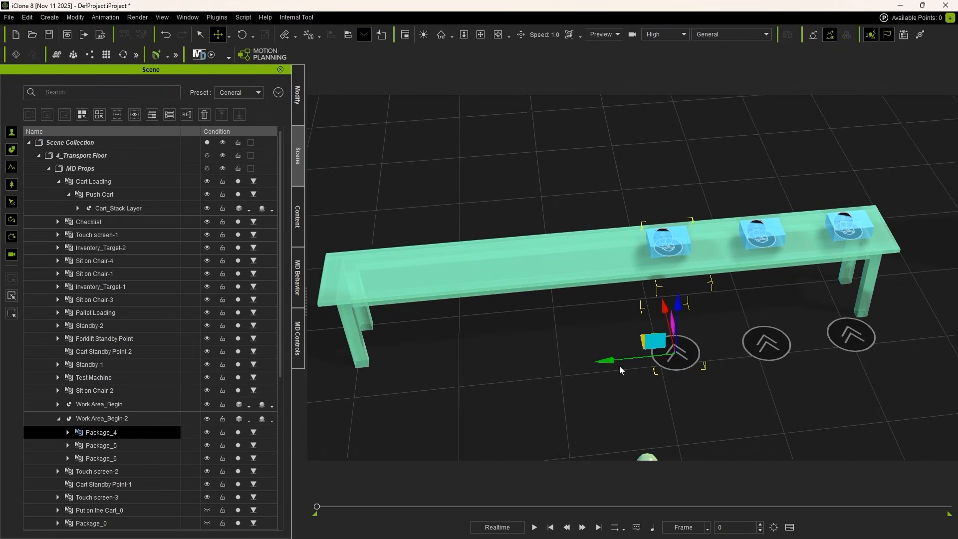
left_click_drag(608, 361, 514, 367, "ctrl")
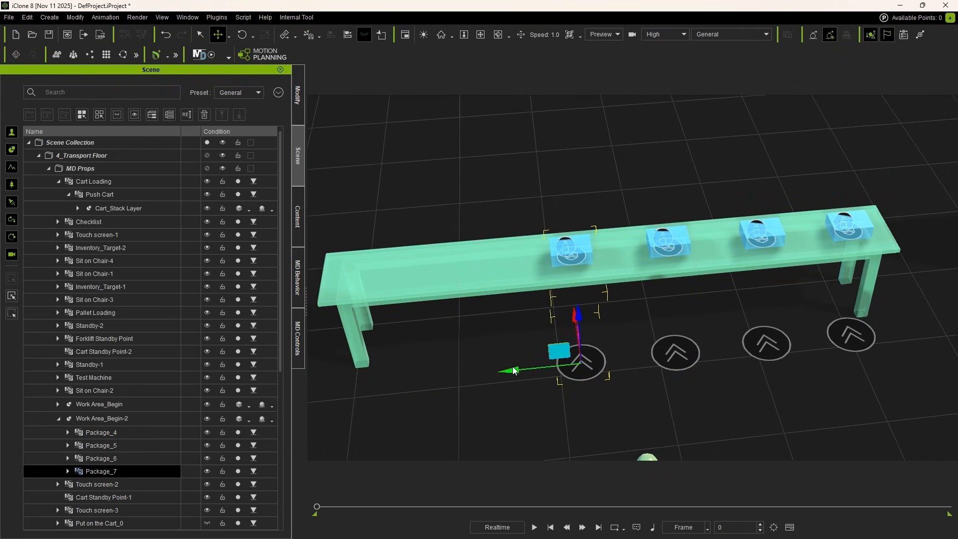
left_click(119, 432)
left_click(121, 422)
Step: Duplicate Put on the Cart_3 under Cart_Stack Layer and move the copy to the open side of the push cart
left_click_drag(450, 394, 644, 397, "alt")
right_click_drag(643, 397, 629, 379, "alt")
left_click_drag(629, 379, 698, 385, "alt")
middle_click_drag(749, 399, 654, 300, "alt")
right_click_drag(654, 299, 663, 311, "alt")
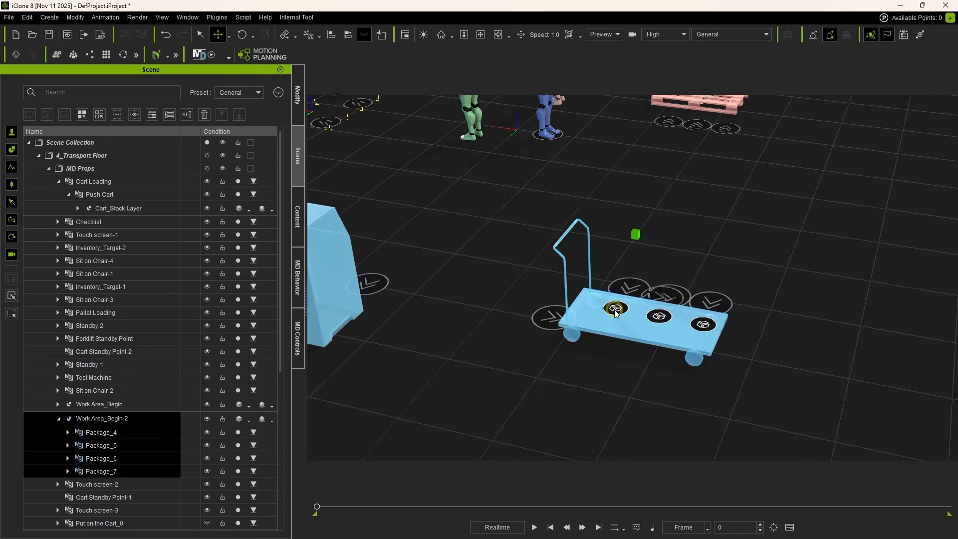
left_click(100, 183)
left_click(78, 208)
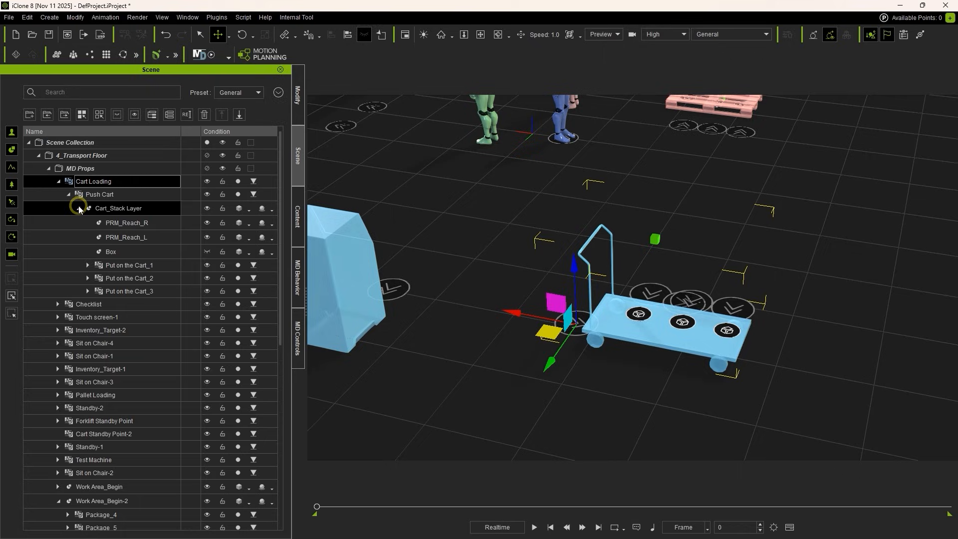
left_click(157, 290)
left_click_drag(561, 304, 464, 397, "alt")
left_click_drag(724, 303, 567, 300, "ctrl")
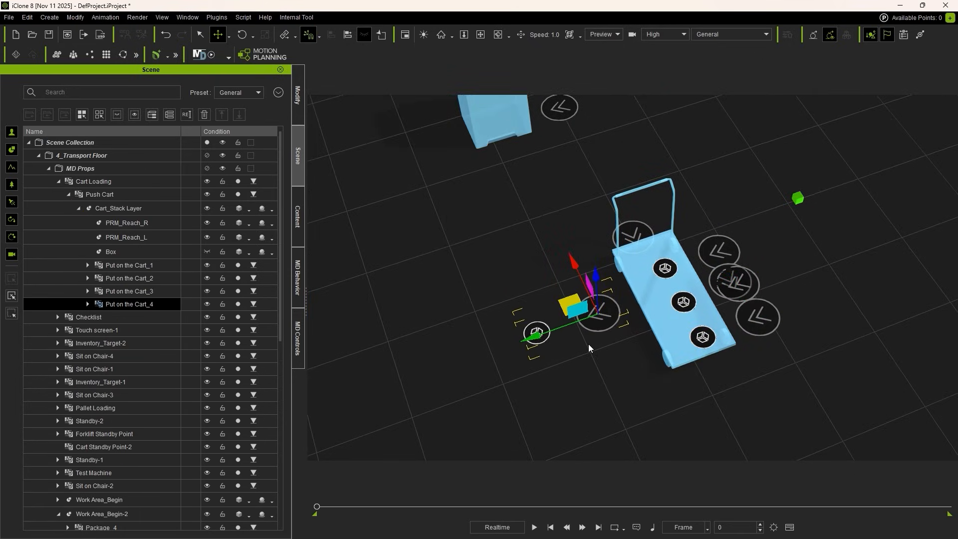
Step: Rotate the copied cart placement point to face the cart and position its marker on the cart deck beside the existing three
key("e")
key("w")
left_click_drag(503, 340, 617, 332, "alt")
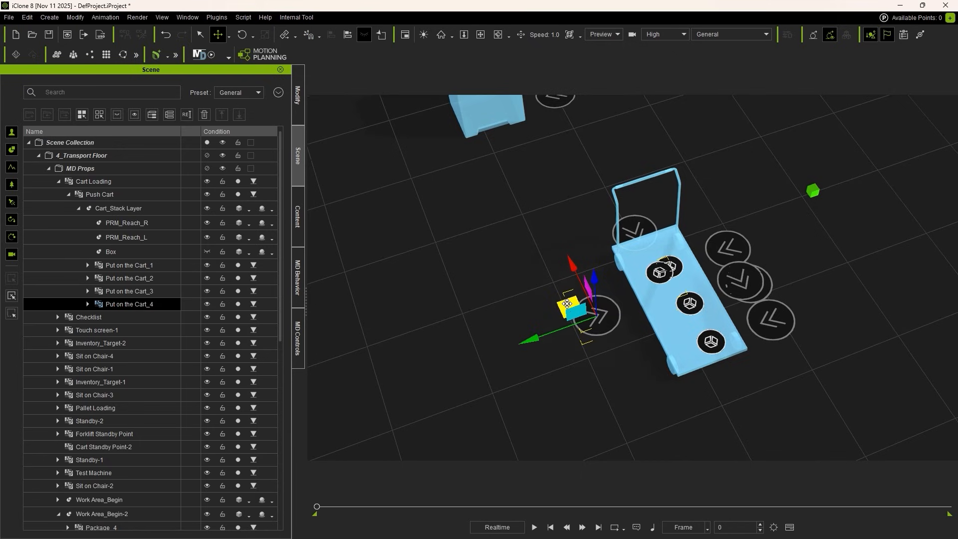
mouse_move(567, 304)
left_mouse_down()
mouse_move(547, 298)
mouse_move(871, 220)
left_mouse_up()
middle_click_drag(531, 262, 723, 330, "alt")
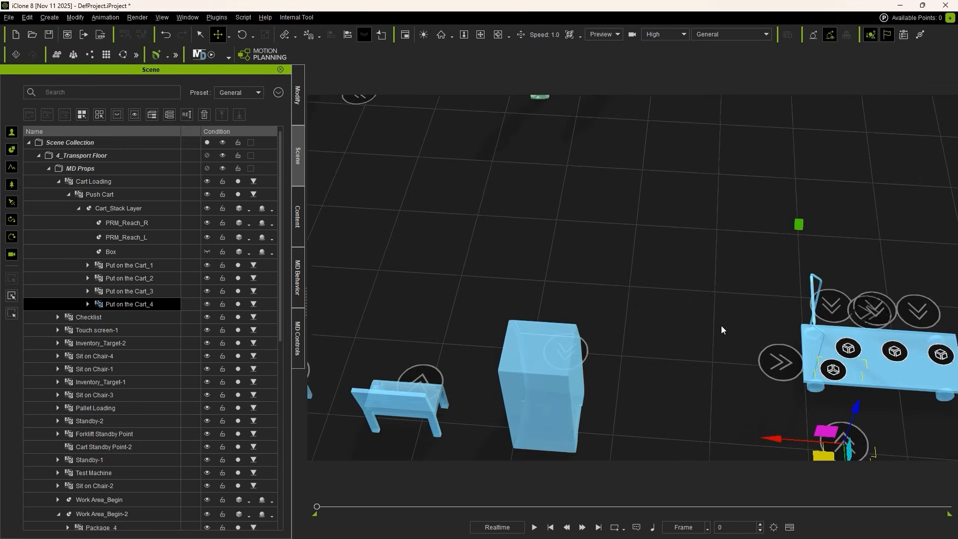
left_click(120, 213)
scroll(815, 394, "down", 4)
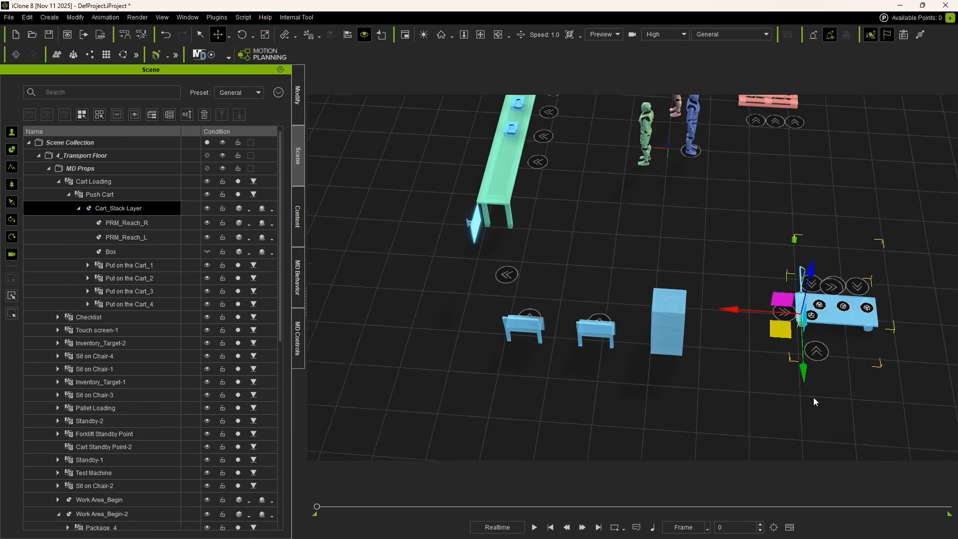
left_click_drag(814, 398, 722, 285, "alt")
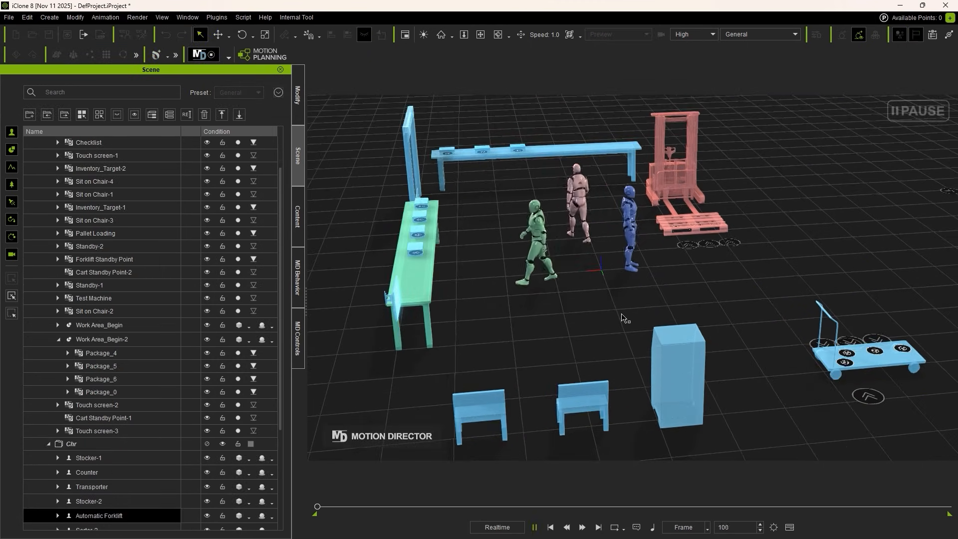
Step: Watch the simulation as the sorter moves the packages from the green table onto the cart
left_click_drag(622, 318, 694, 312, "alt")
middle_click_drag(694, 313, 646, 330)
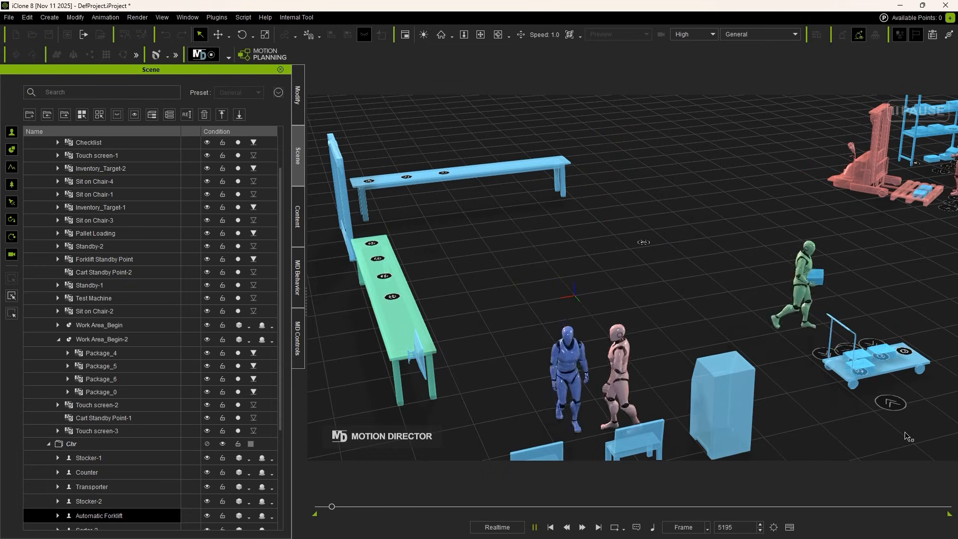
middle_click_drag(908, 436, 890, 419)
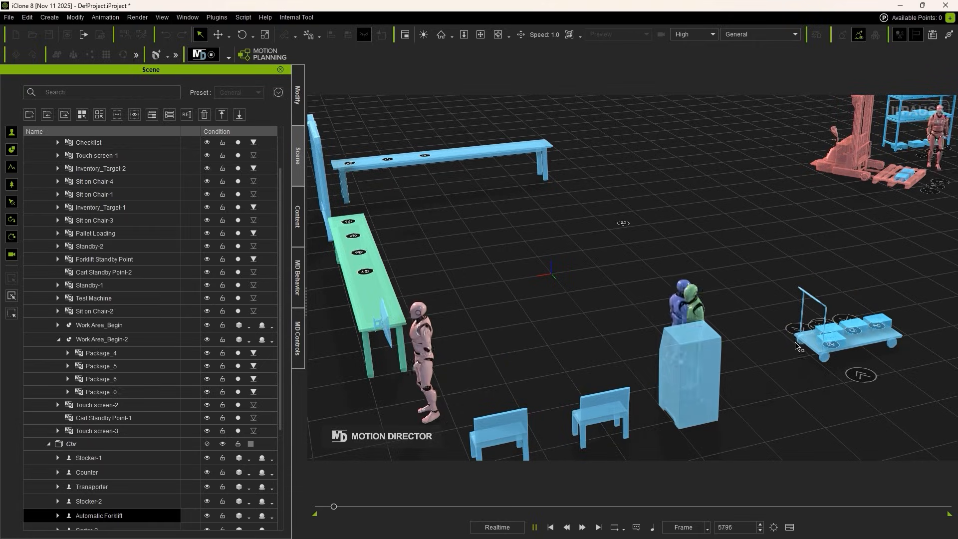
middle_click_drag(781, 359, 599, 339)
scroll(666, 253, "up", 5)
middle_click_drag(665, 253, 688, 223)
middle_click_drag(730, 186, 712, 223)
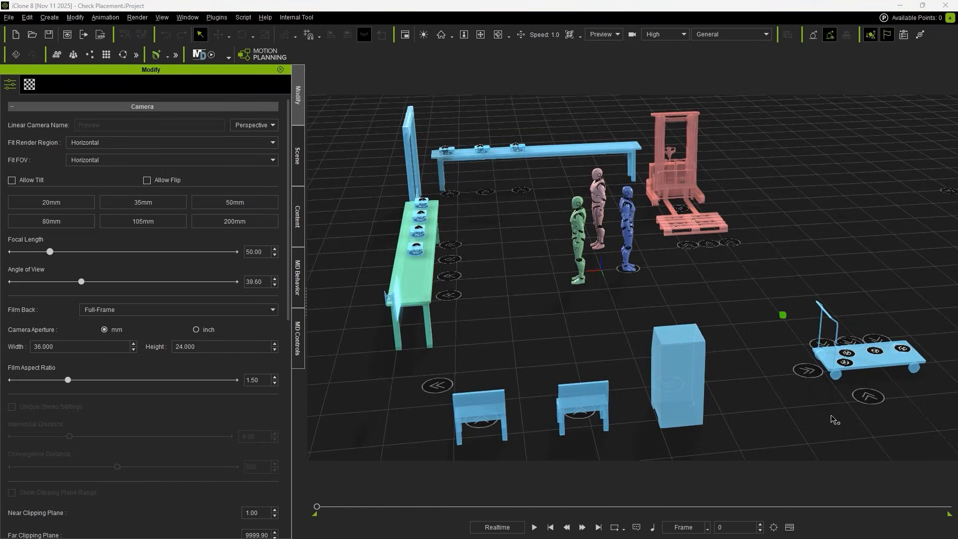
Step: Check the cart's placement points, open the Transporter sub-graph and examine the Bufferline group's Cart_Stack Layer placement check
left_click(858, 350)
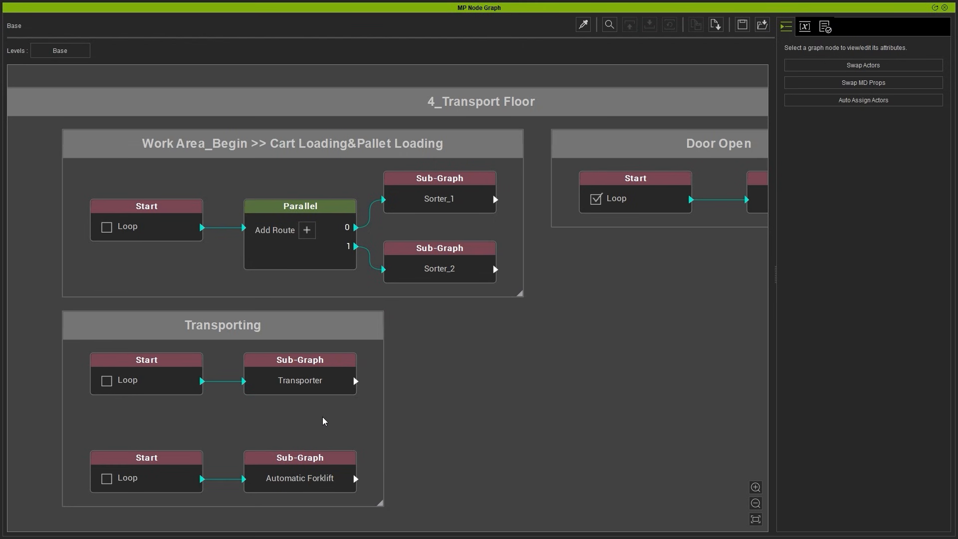
left_click(327, 377)
double_click(331, 387)
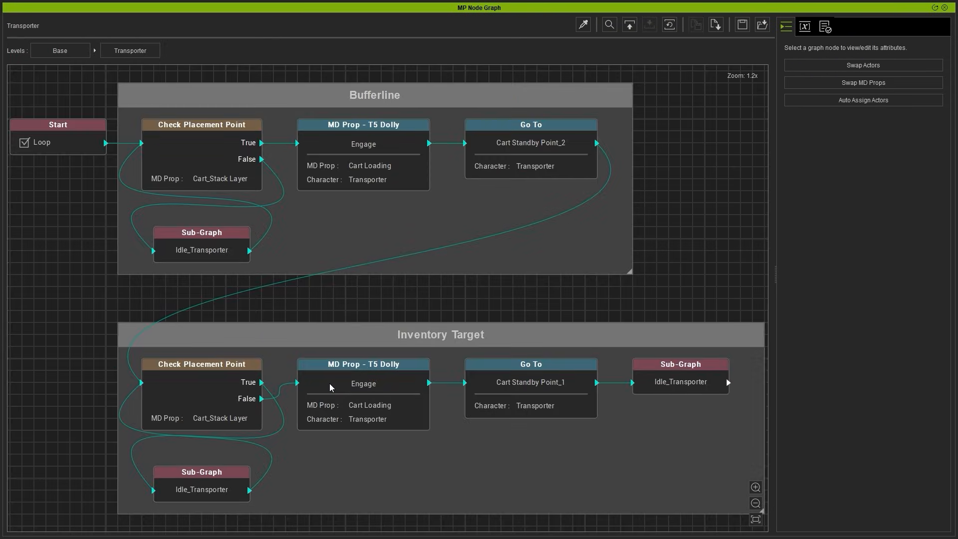
left_click(302, 95)
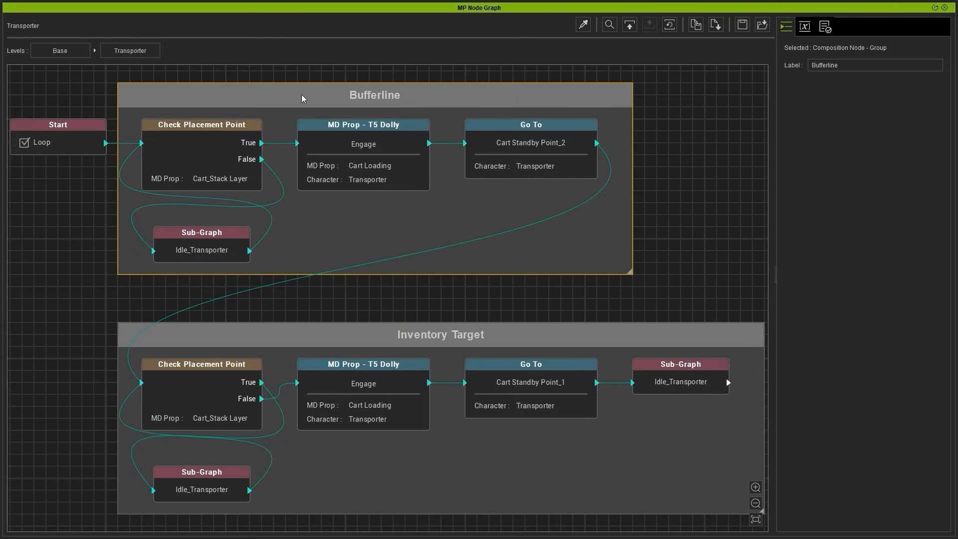
key("f")
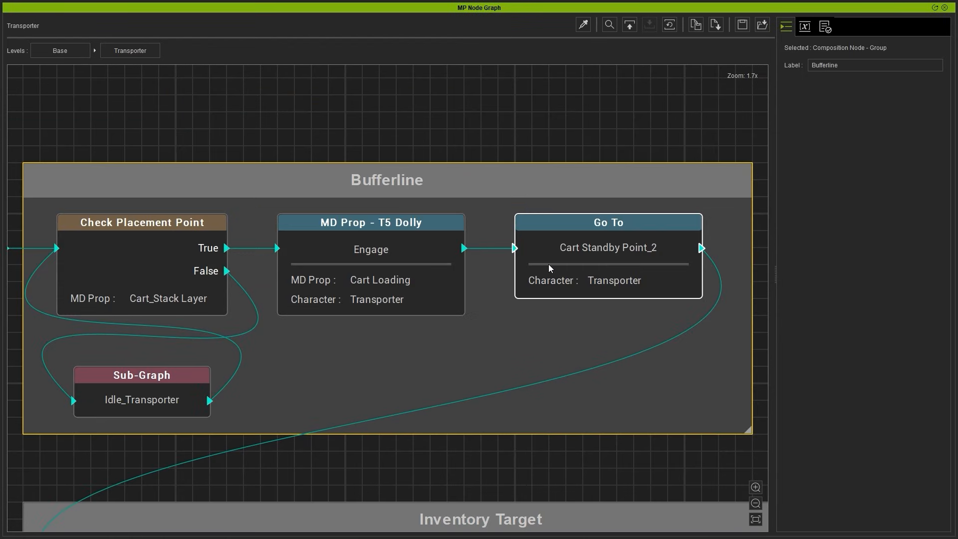
left_click(174, 301)
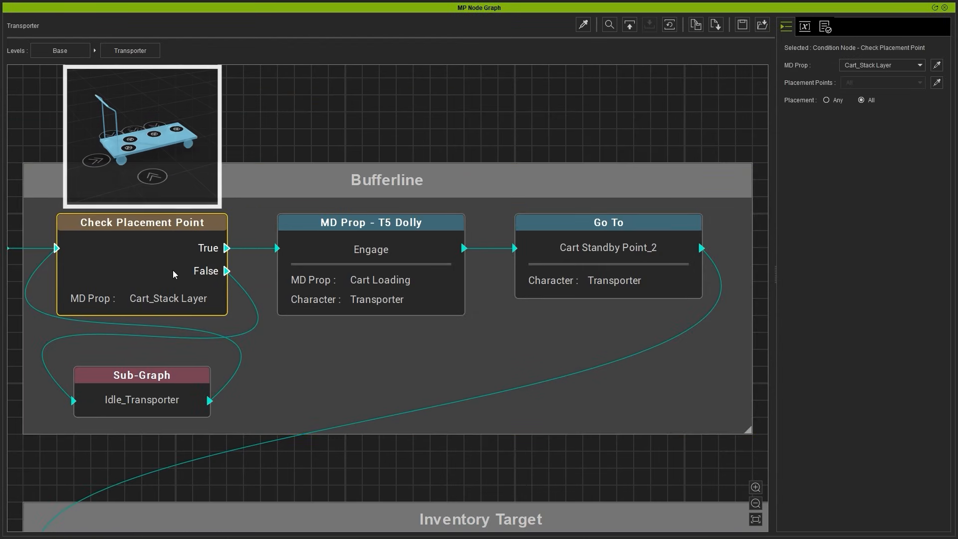